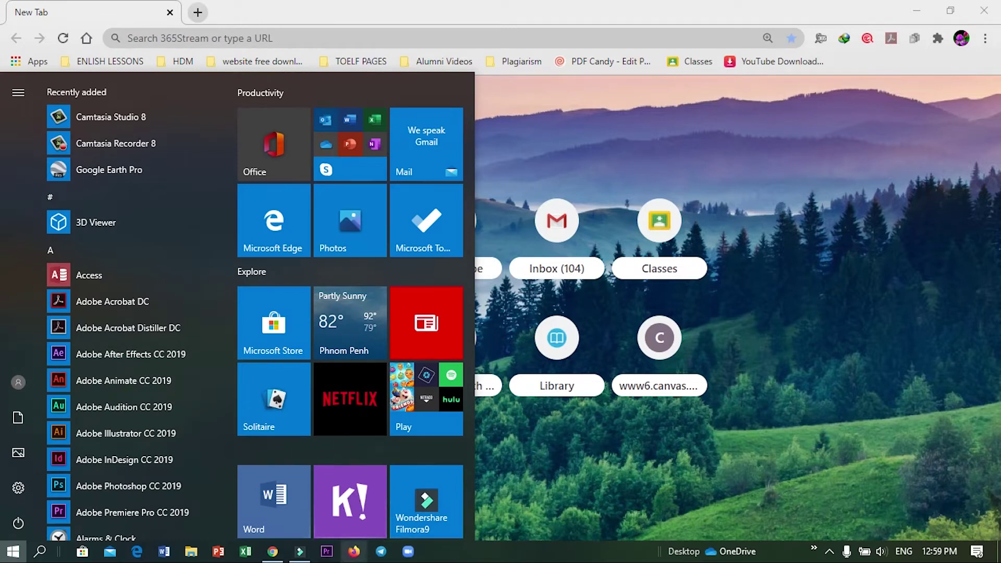
click(272, 551)
click(339, 42)
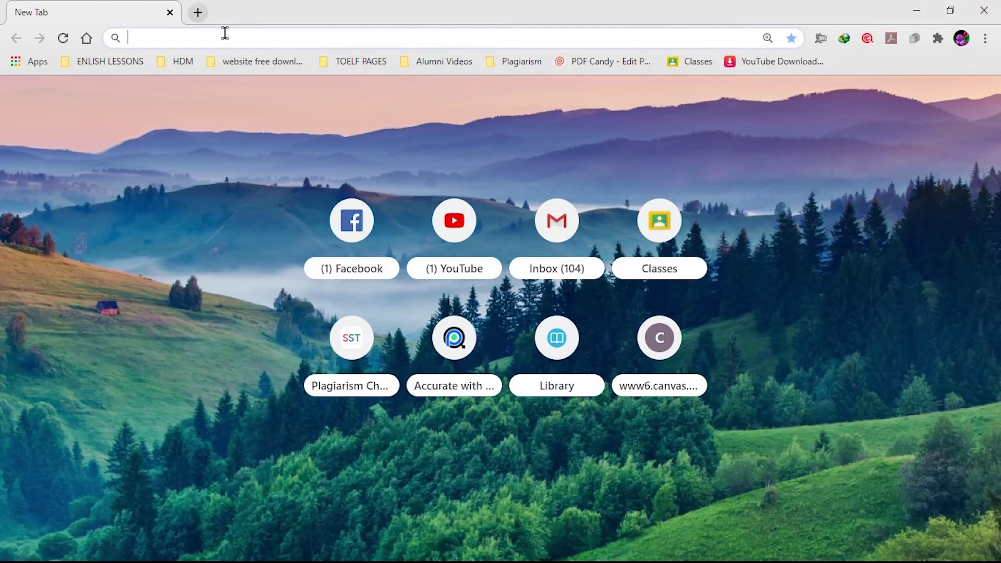
text(w)
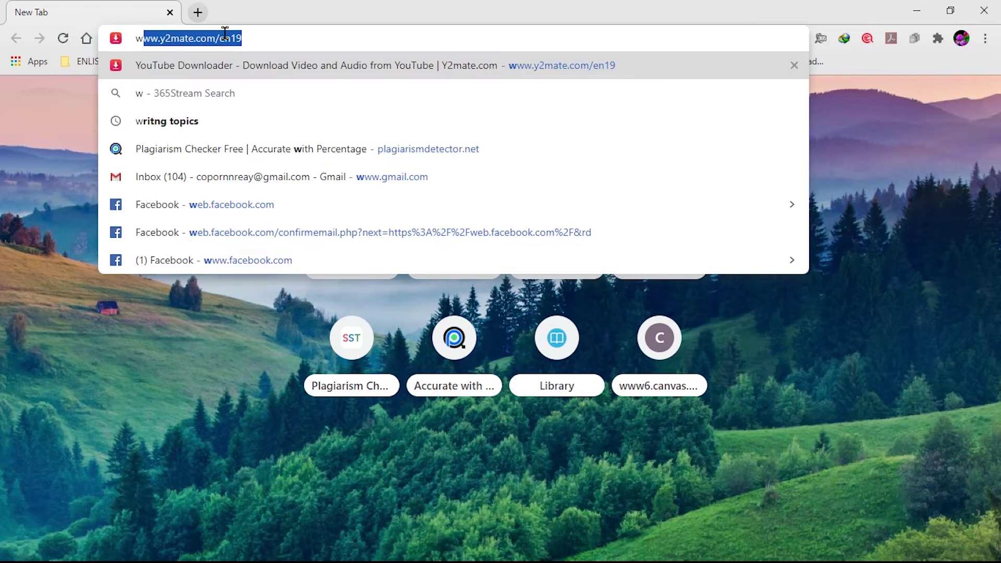
text(ww)
text(.)
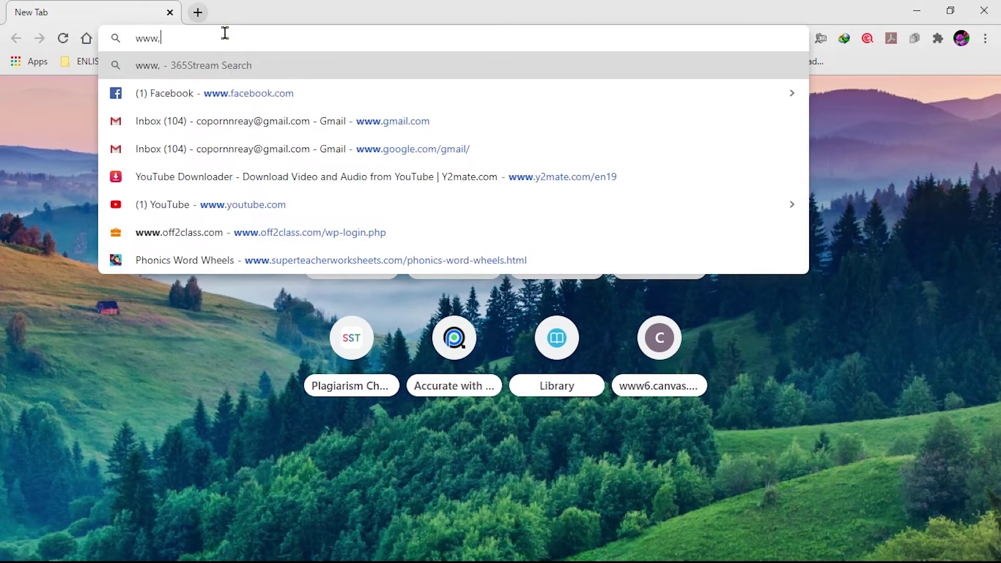
text(gmail.com)
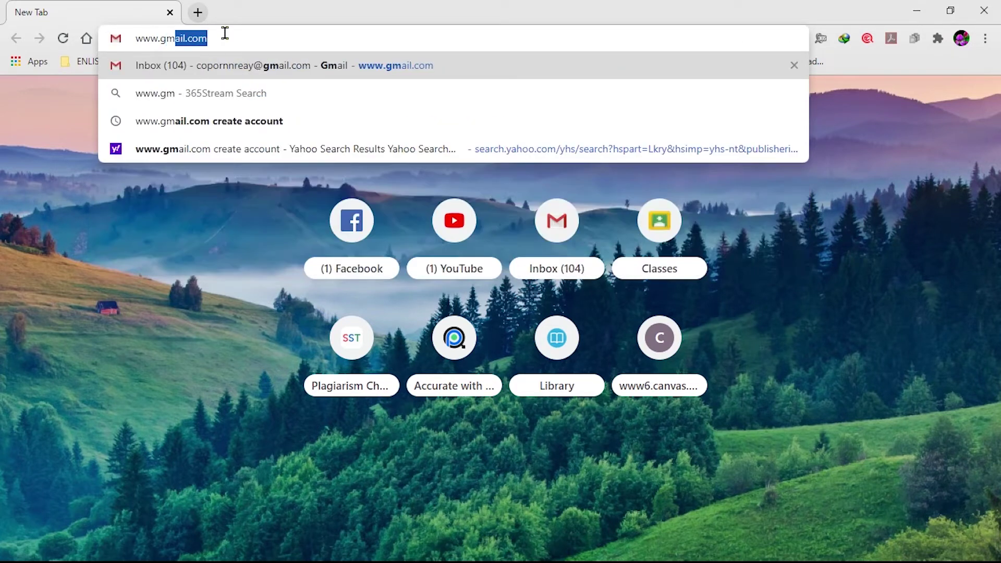
key(Right)
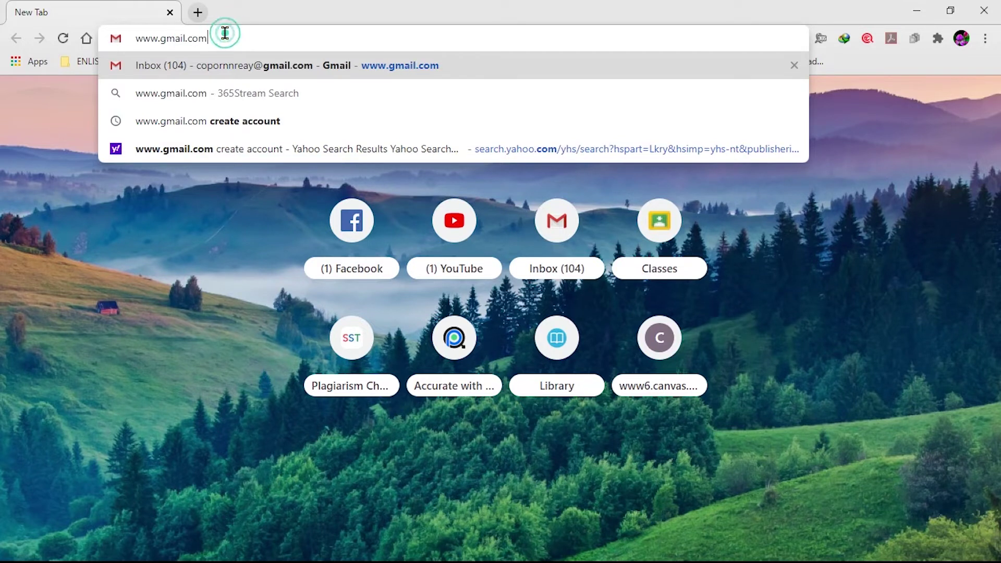
drag(135, 35, 221, 42)
click(231, 42)
click(228, 40)
drag(133, 44, 230, 46)
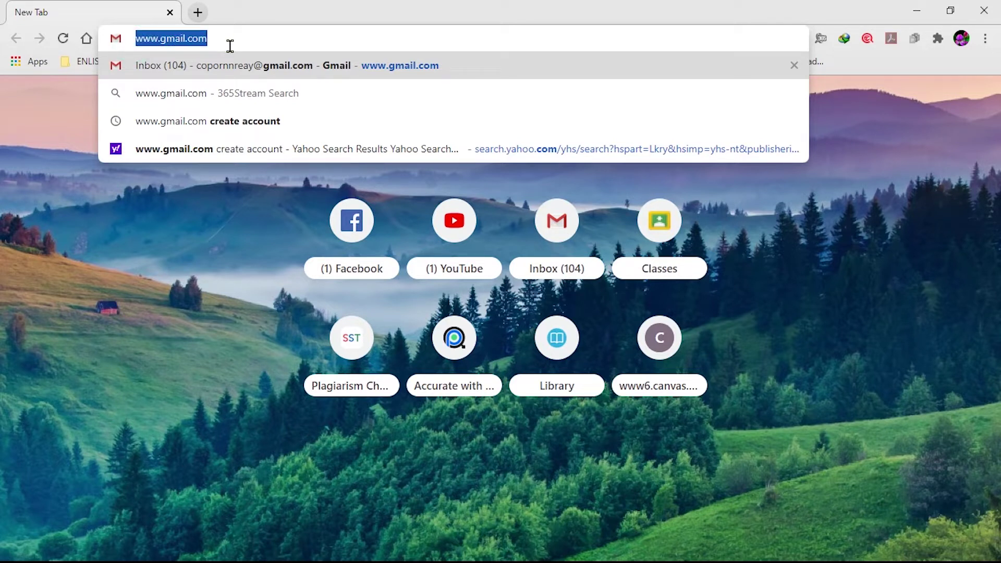
click(231, 44)
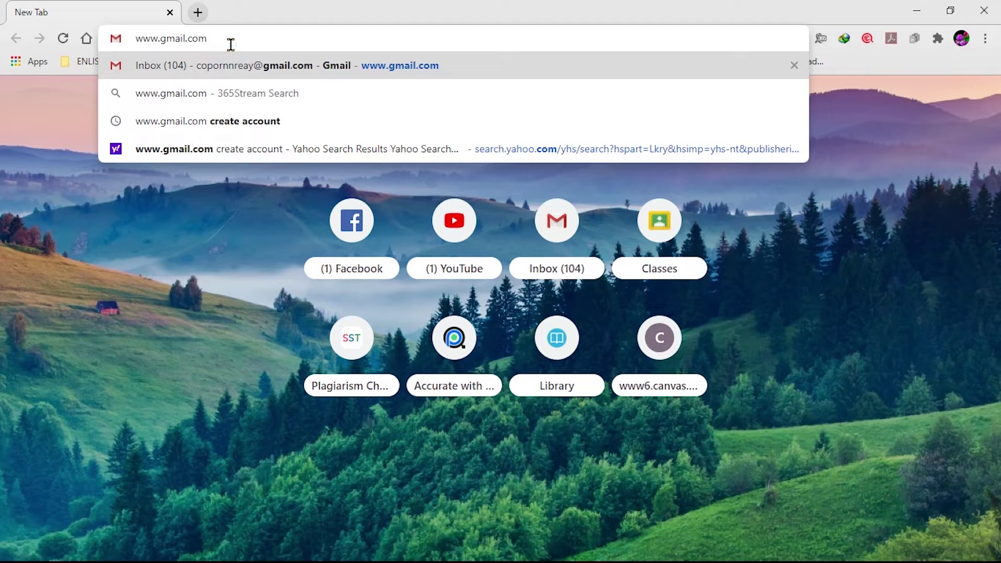
key(Return)
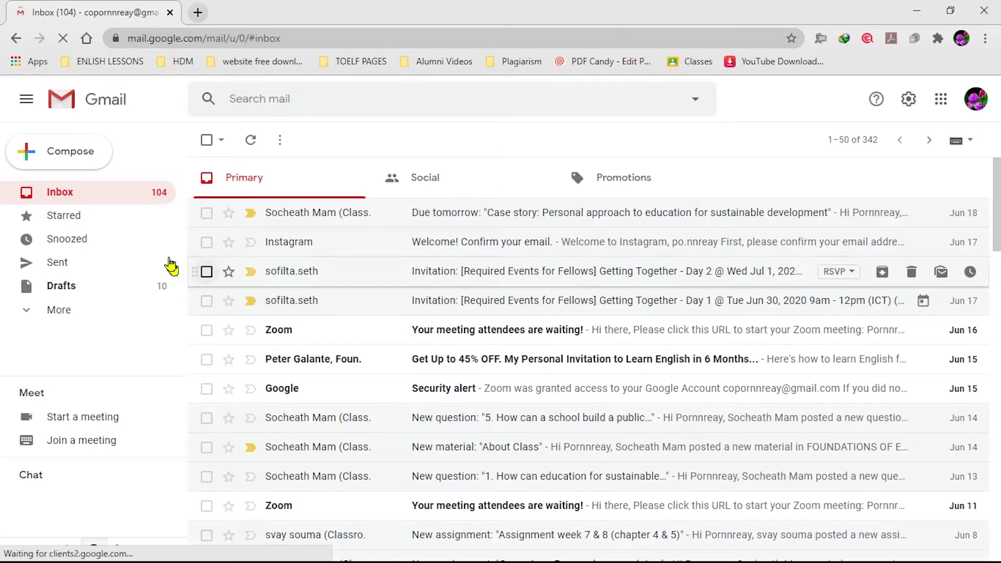
Open Google Drive from the Gmail inbox
scroll(328, 167, down, 6)
scroll(313, 167, up, 6)
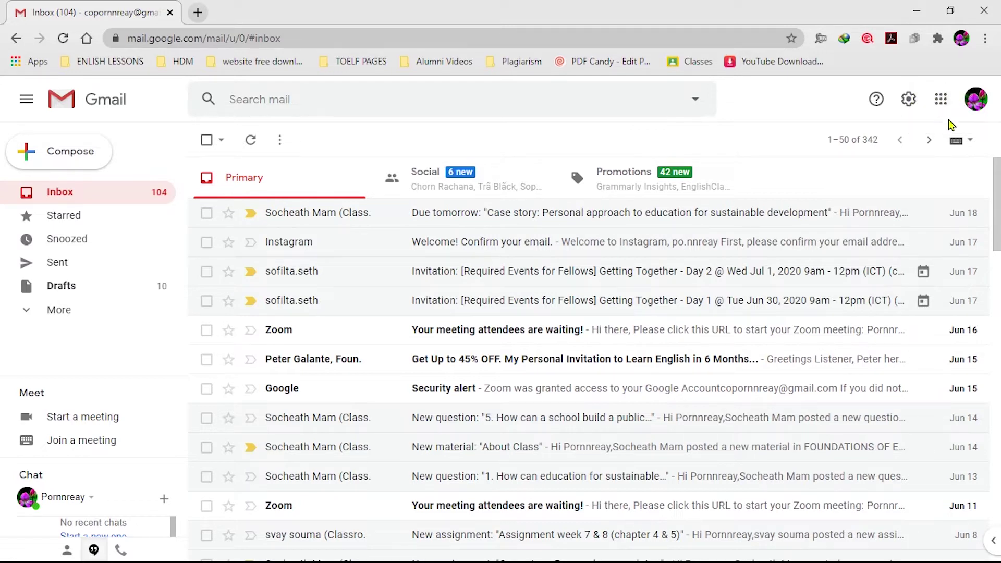
click(941, 101)
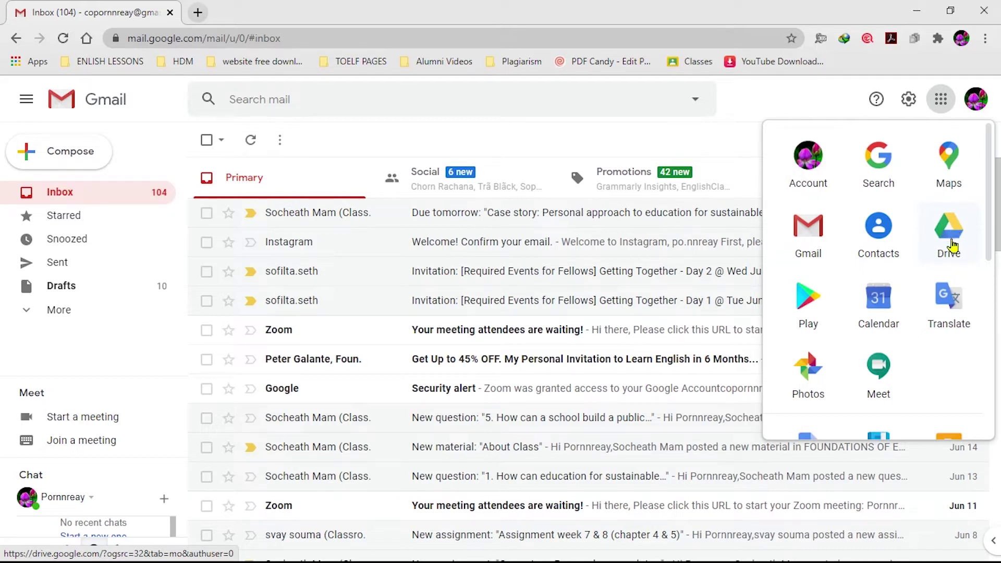
click(949, 243)
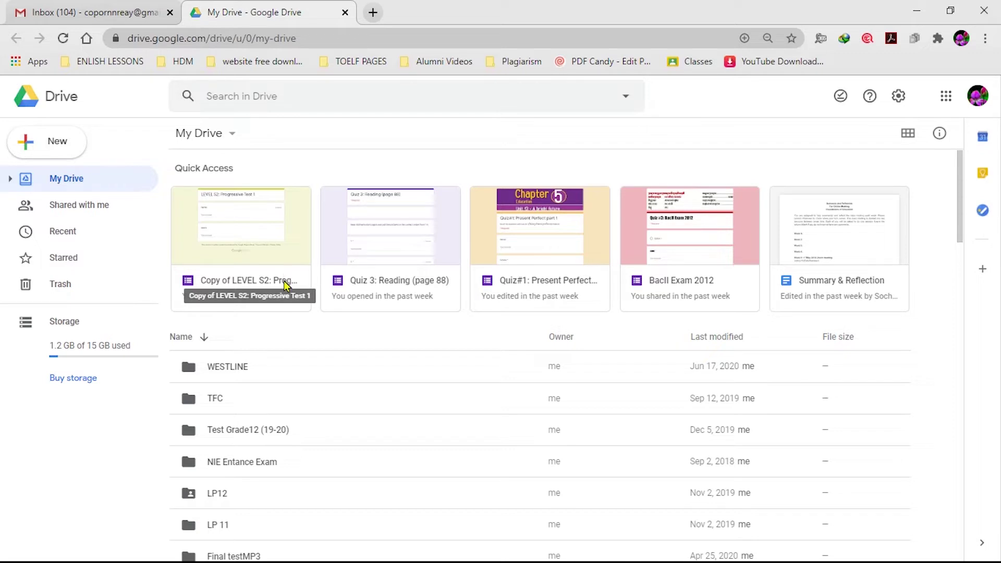
Create a new blank Google Forms form in My Drive
scroll(261, 355, down, 6)
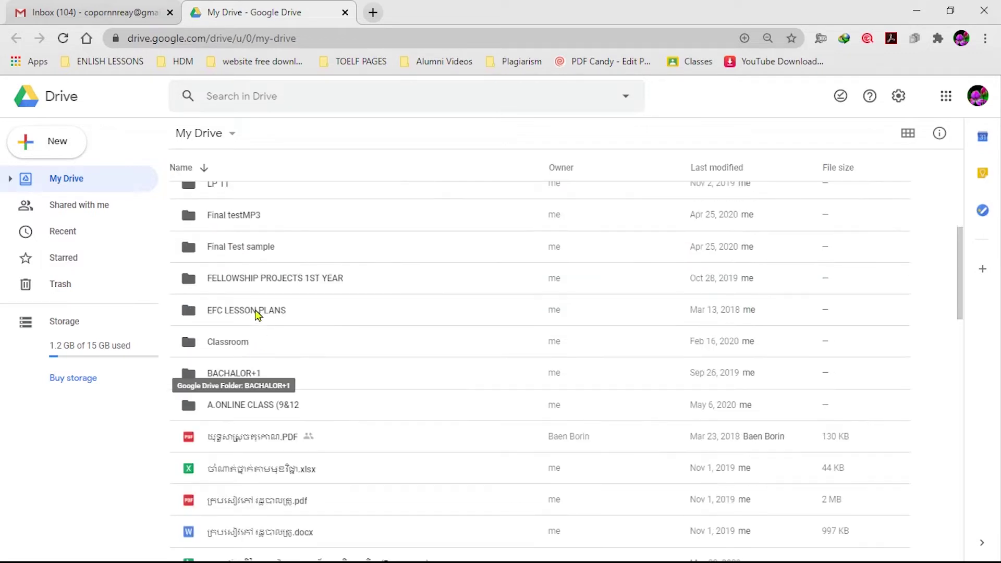
scroll(257, 313, down, 15)
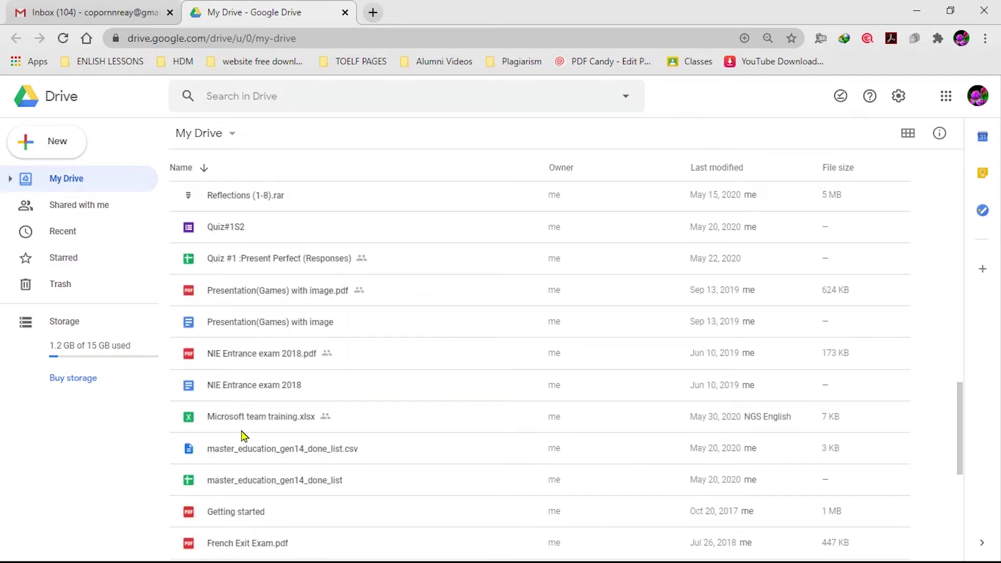
scroll(244, 433, up, 20)
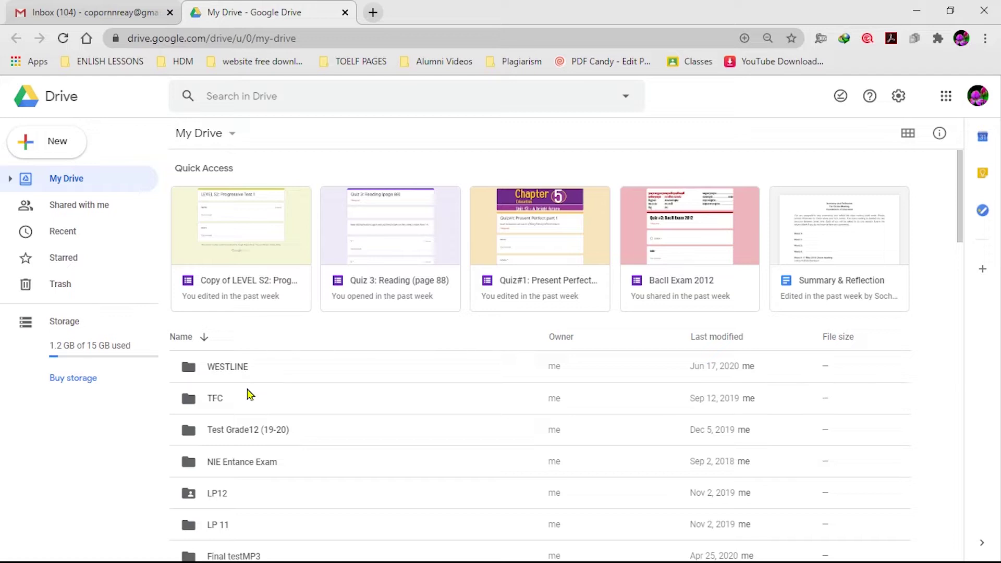
scroll(233, 375, down, 5)
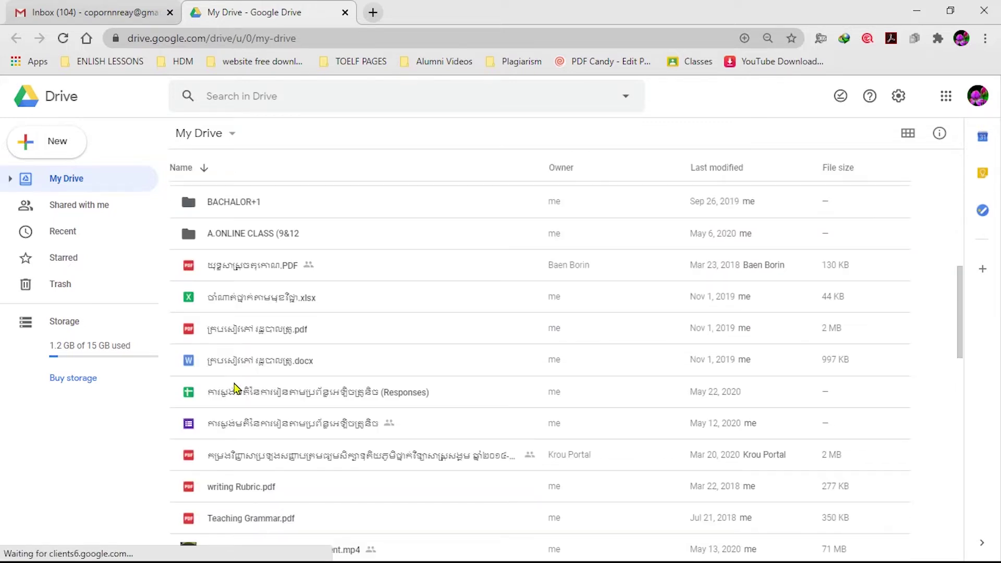
scroll(230, 333, up, 5)
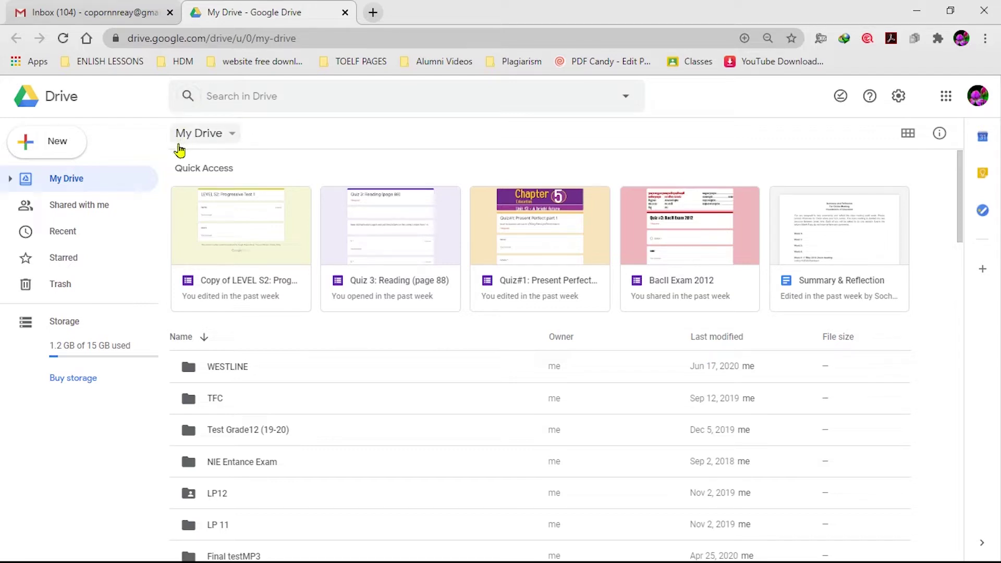
click(233, 141)
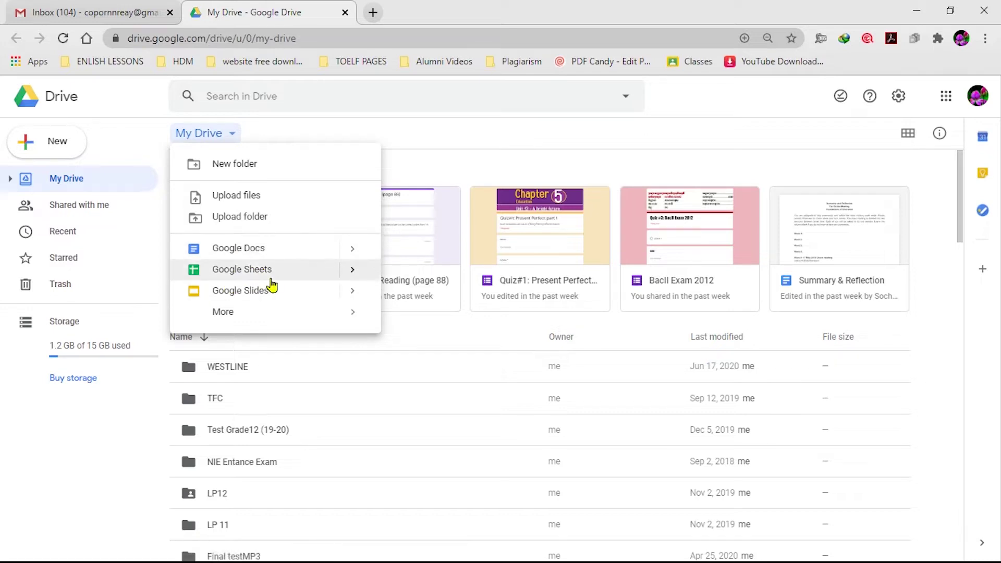
mouse_move(231, 314)
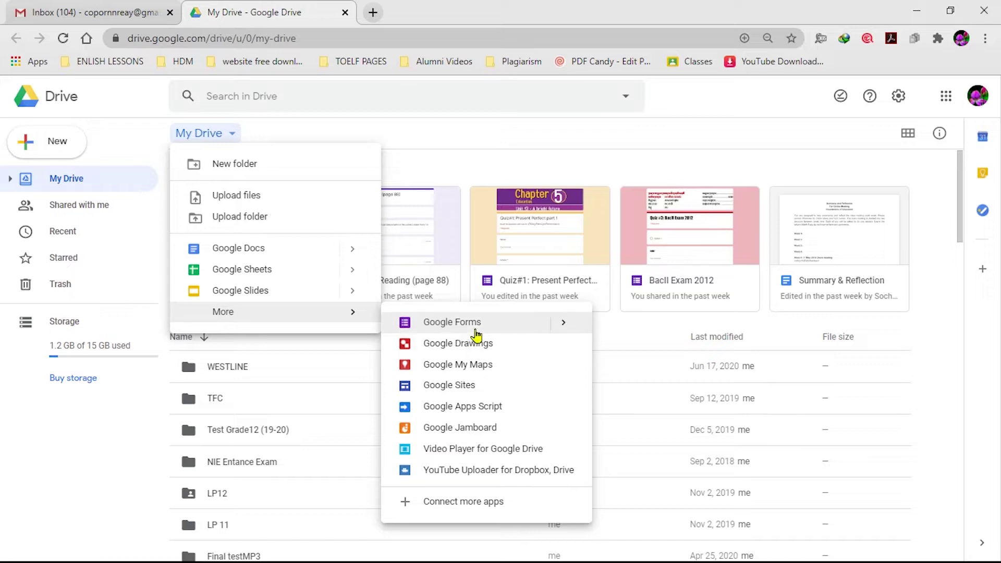
mouse_move(562, 326)
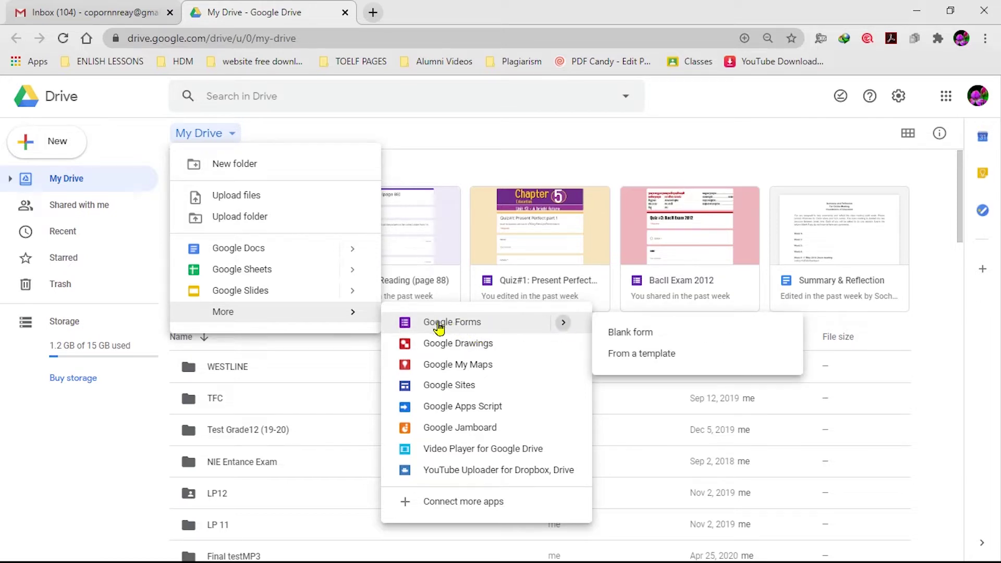
click(472, 329)
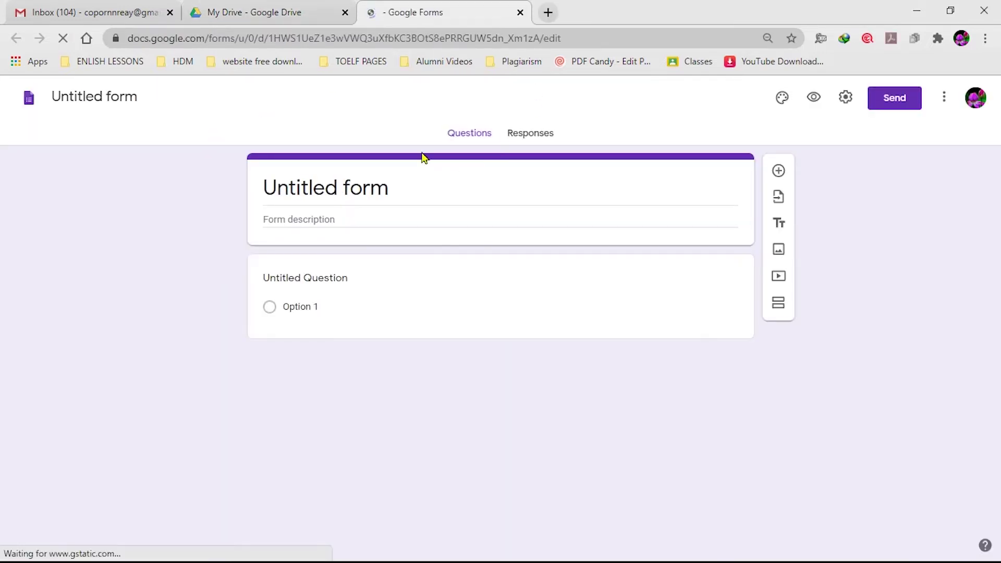
click(307, 219)
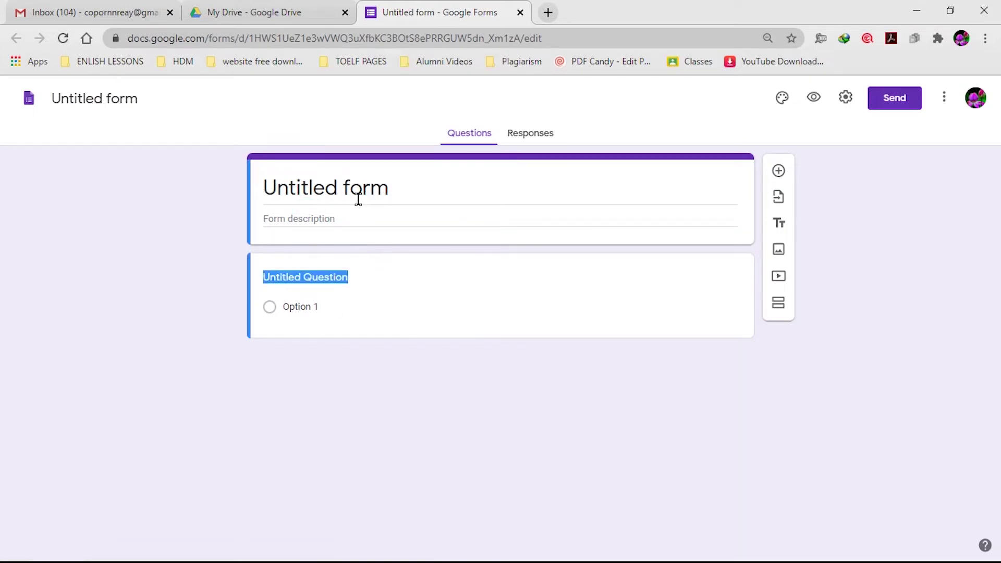
click(307, 218)
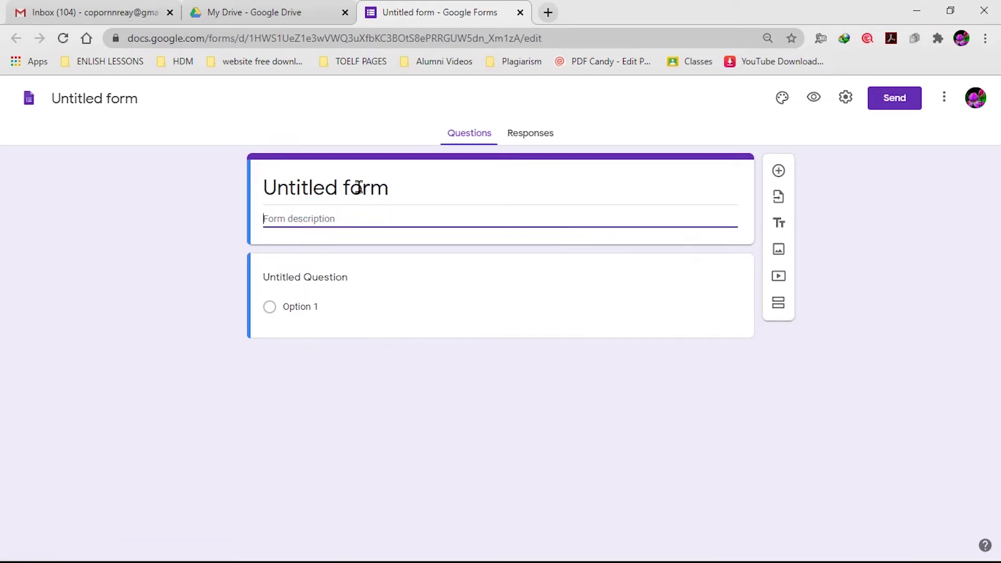
click(358, 186)
click(318, 218)
click(374, 189)
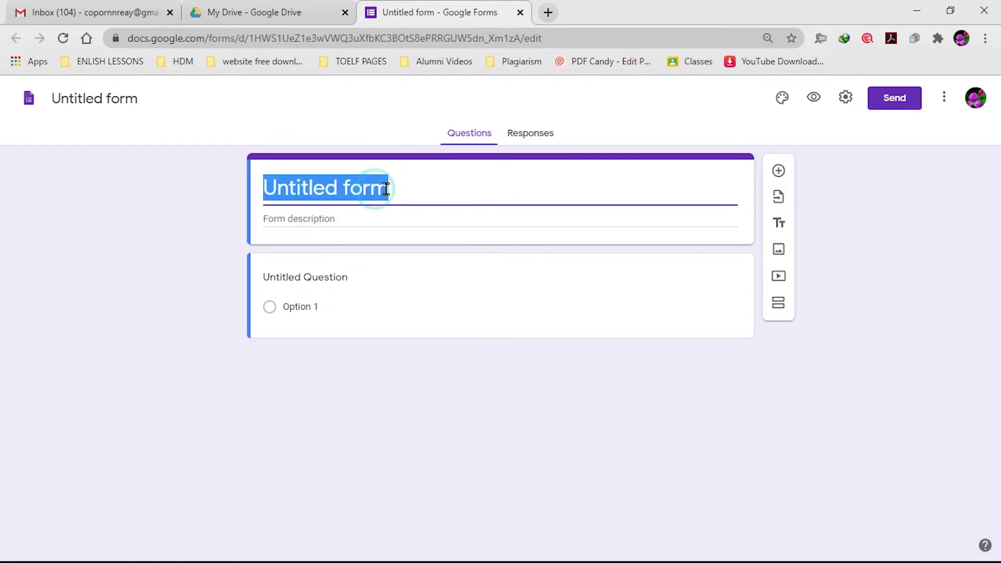
click(391, 187)
drag(273, 186, 414, 188)
click(413, 187)
drag(266, 185, 400, 189)
click(392, 187)
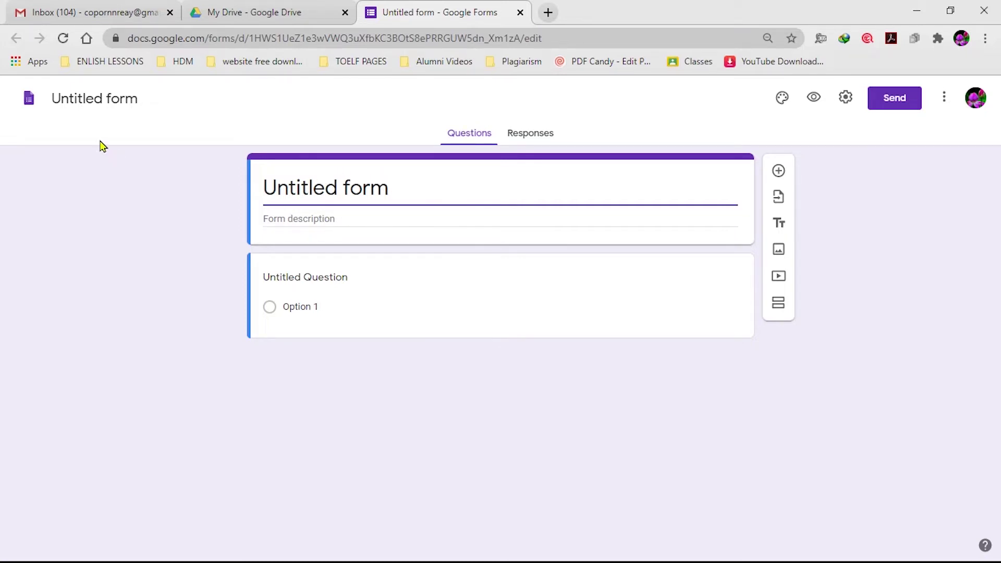
Name the form file "ប្រឡងប្រចាំខែ មិថុនា" and apply the same text as the form's title
click(114, 99)
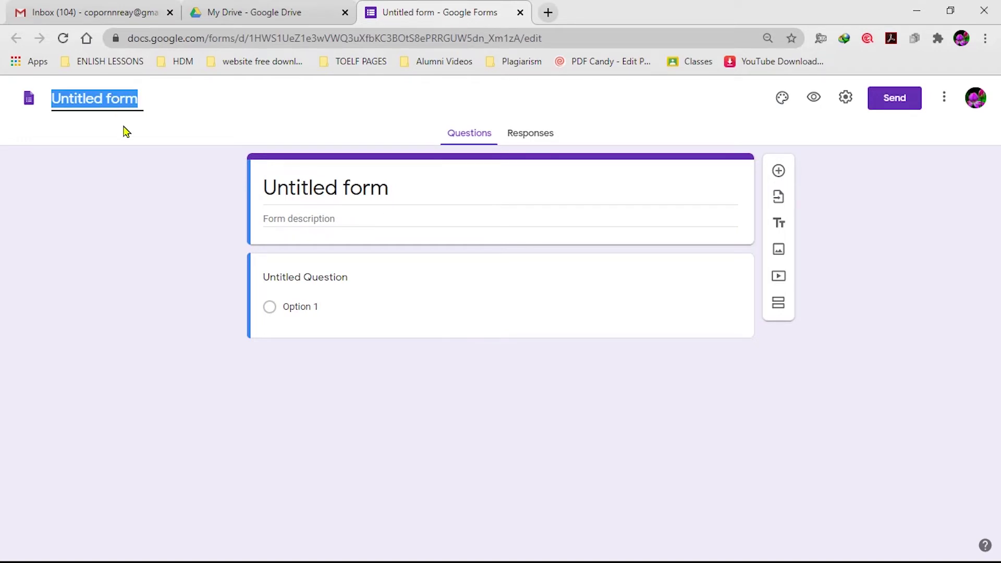
text(bj)
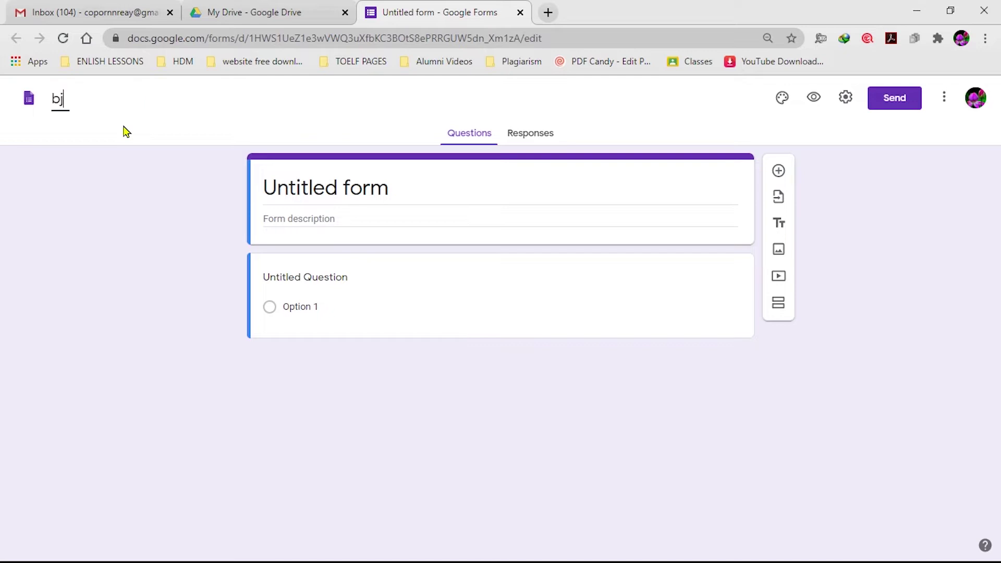
key(BackSpace)
text(ប្រឡងប្រចាំខែ)
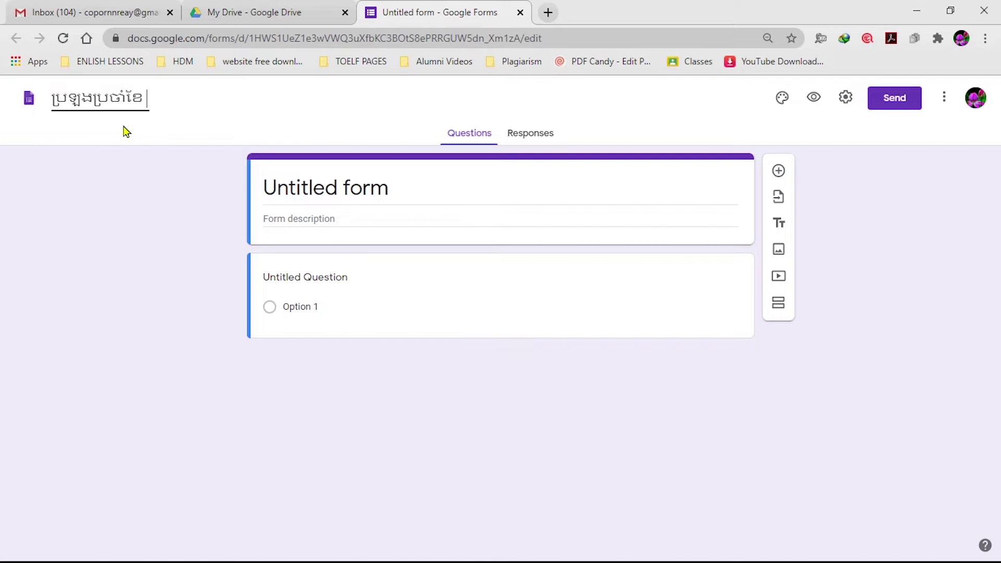
text( មិថុនា)
click(109, 97)
click(186, 99)
click(301, 189)
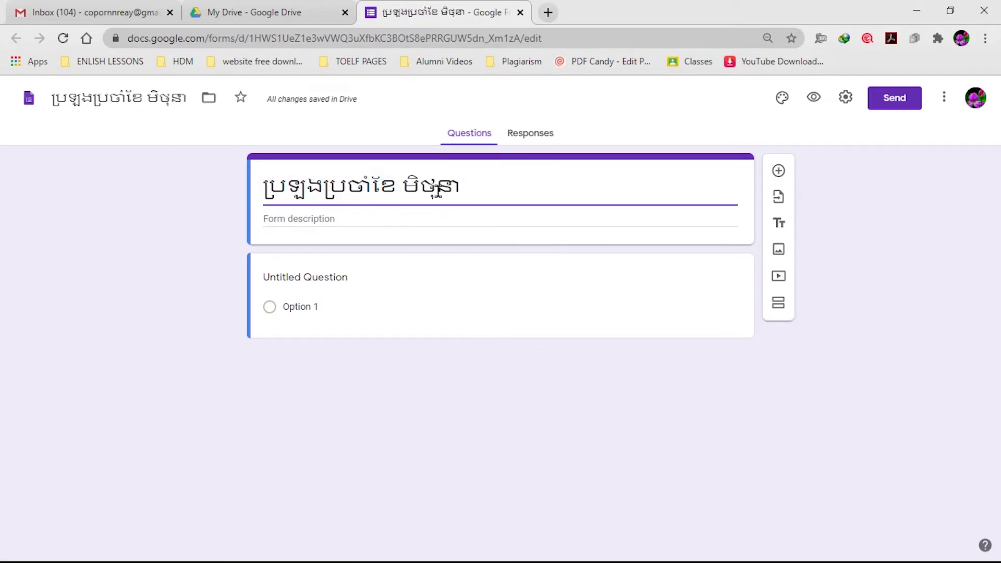
drag(461, 186, 264, 187)
click(139, 97)
triple_click(345, 185)
click(345, 184)
triple_click(345, 184)
click(478, 190)
click(429, 186)
click(284, 218)
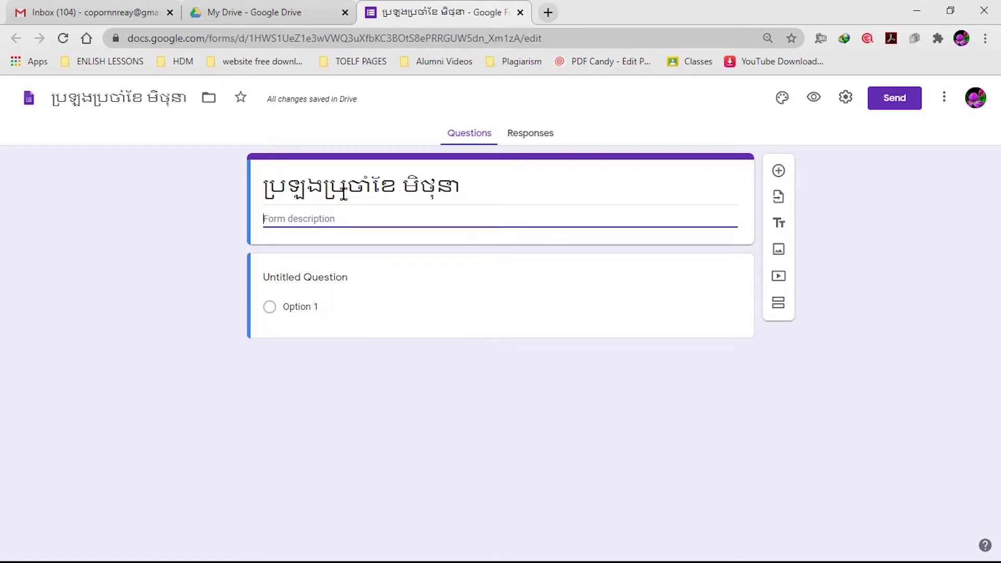
triple_click(472, 188)
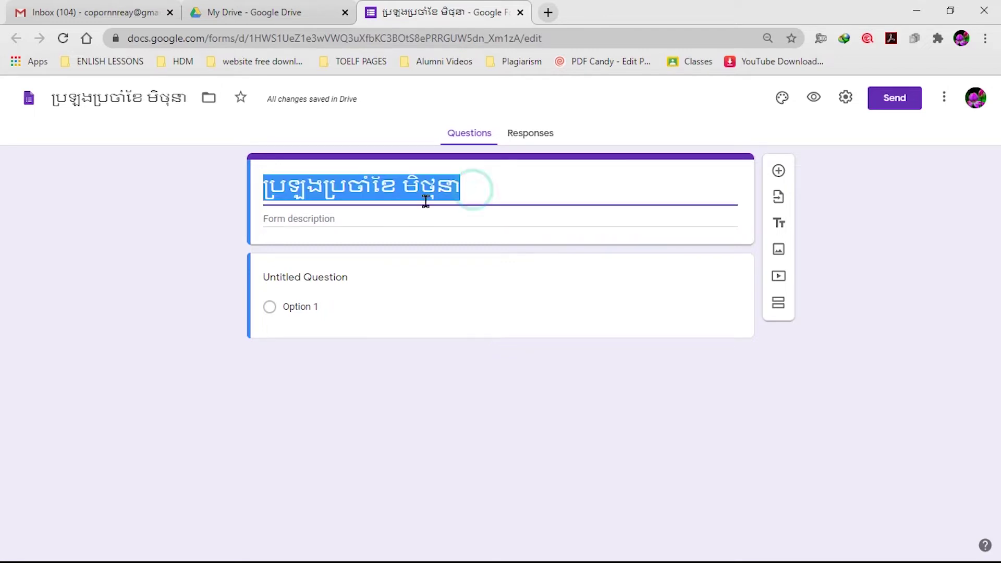
Enter the form description "ប្អូនមិនត្រូវប្រើទូរស័ព្ទក្នុងពេលប្រឡង គូសចម្លើយដែលត្រឹមត្រូវ។"
click(349, 219)
click(359, 218)
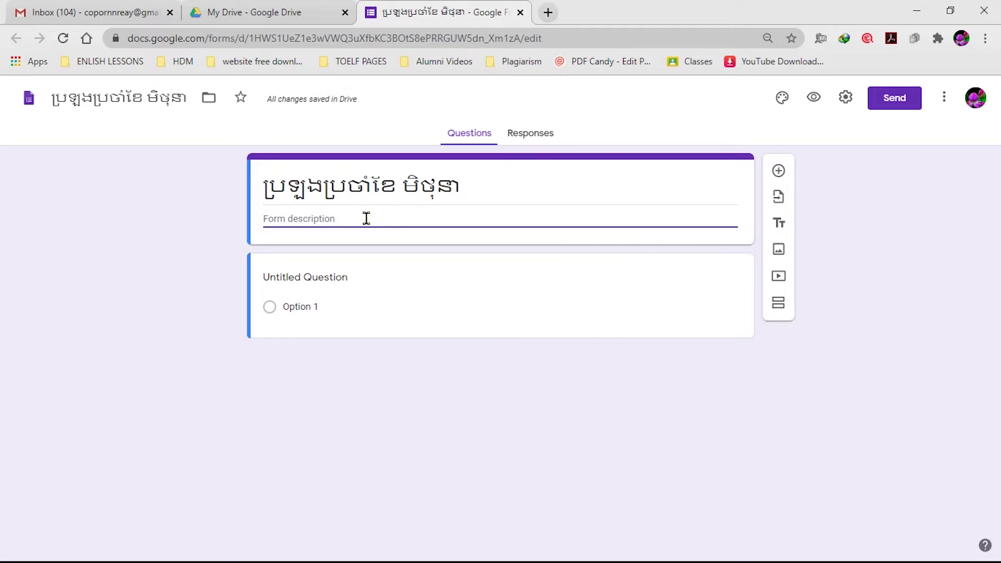
text(បុច)
text(េះ)
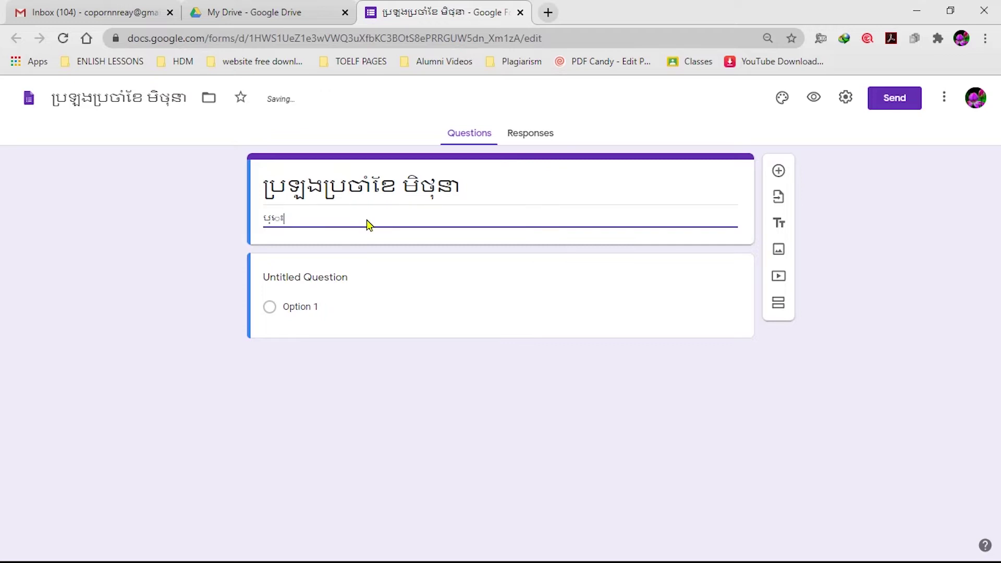
key(BackSpace)
text(្អូនមិនត្រូវប្រើទូរស័ព្ទក្នុងពេល)
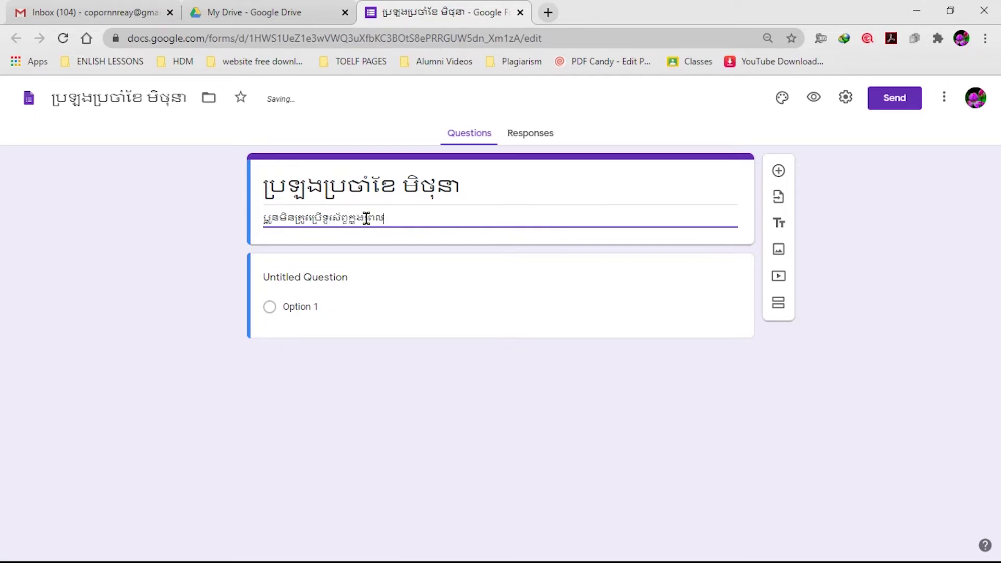
text(ប្រឡង)
text(គូសចម្លើយដែលត្រឹមត្រូវ។)
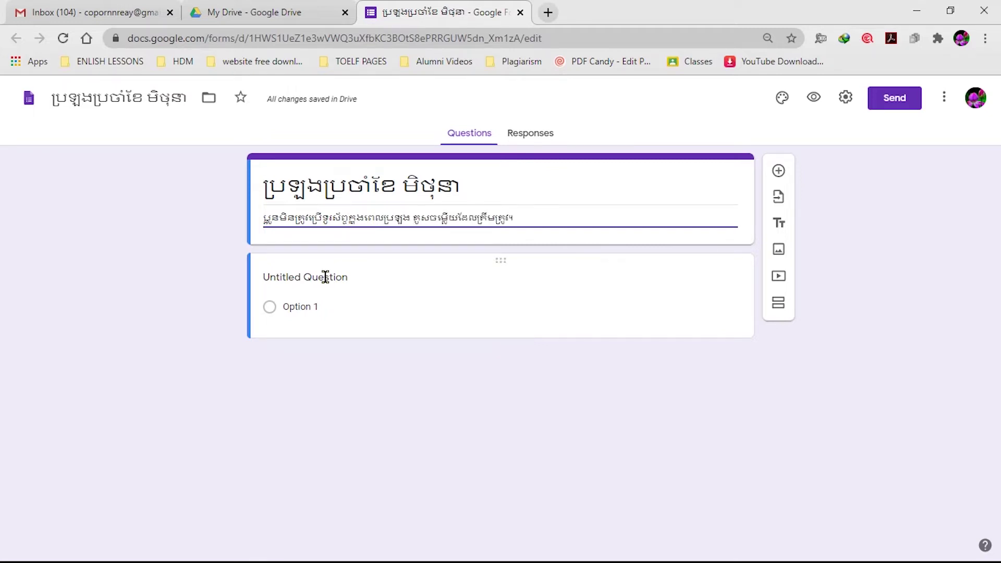
Replace the placeholder title of the first question with "ឈ្មោះ"
click(328, 277)
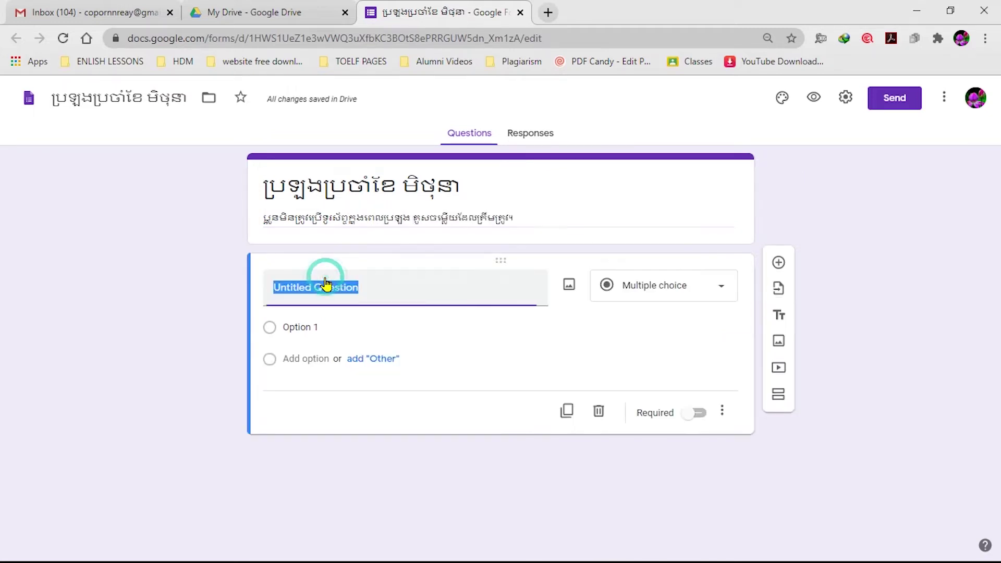
click(373, 284)
click(297, 288)
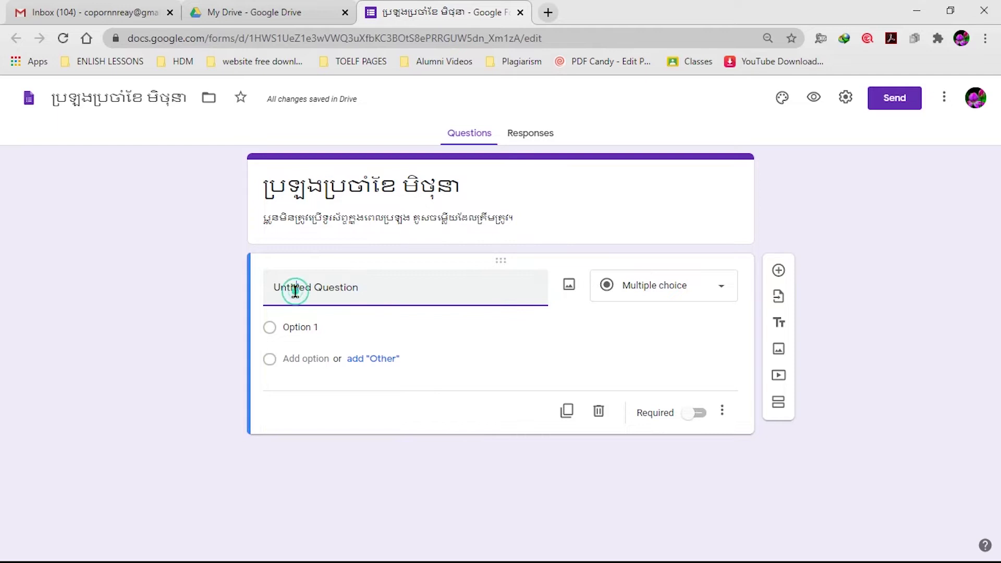
click(274, 288)
click(362, 291)
click(274, 290)
drag(366, 291, 280, 285)
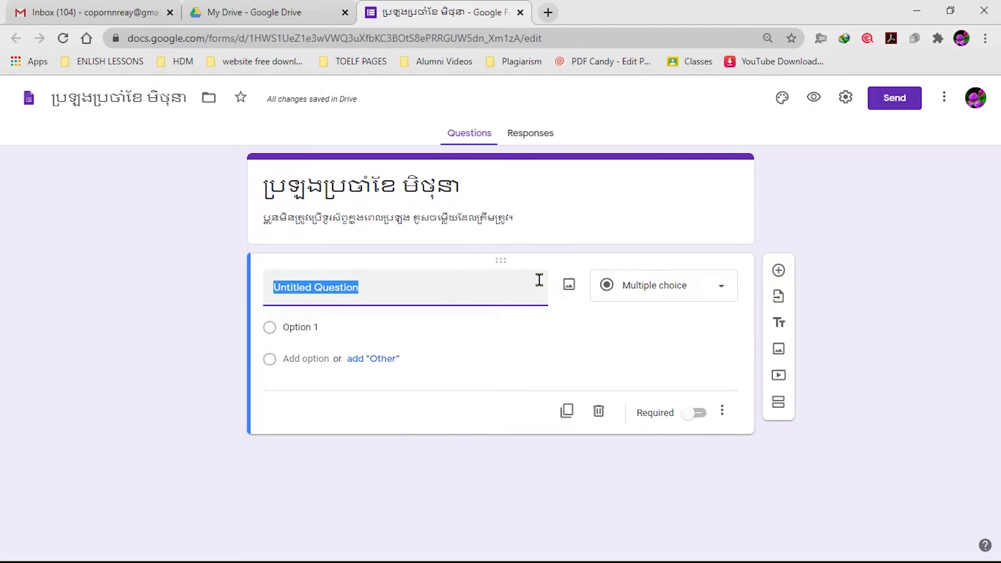
text(q)
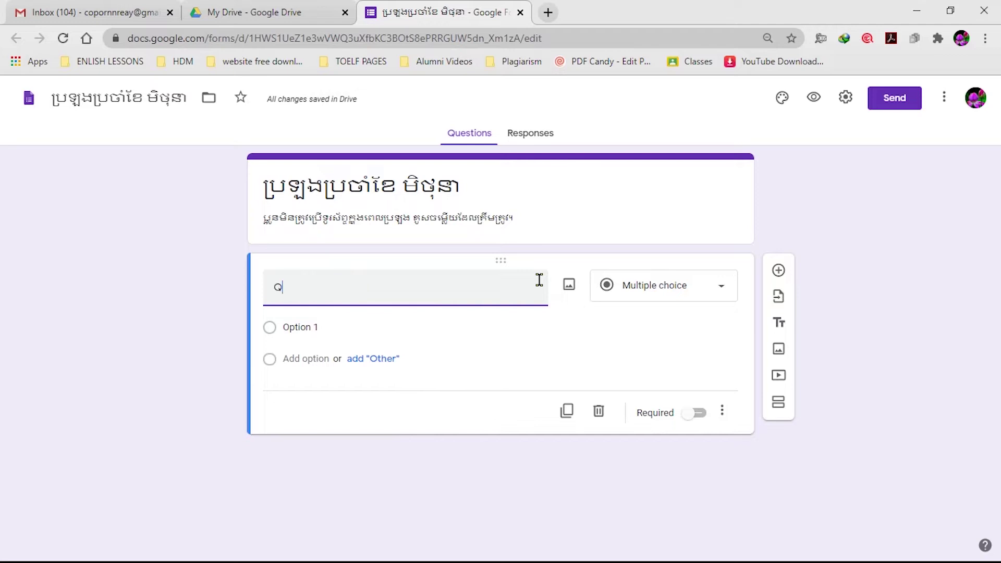
key(BackSpace)
text(q)
key(BackSpace)
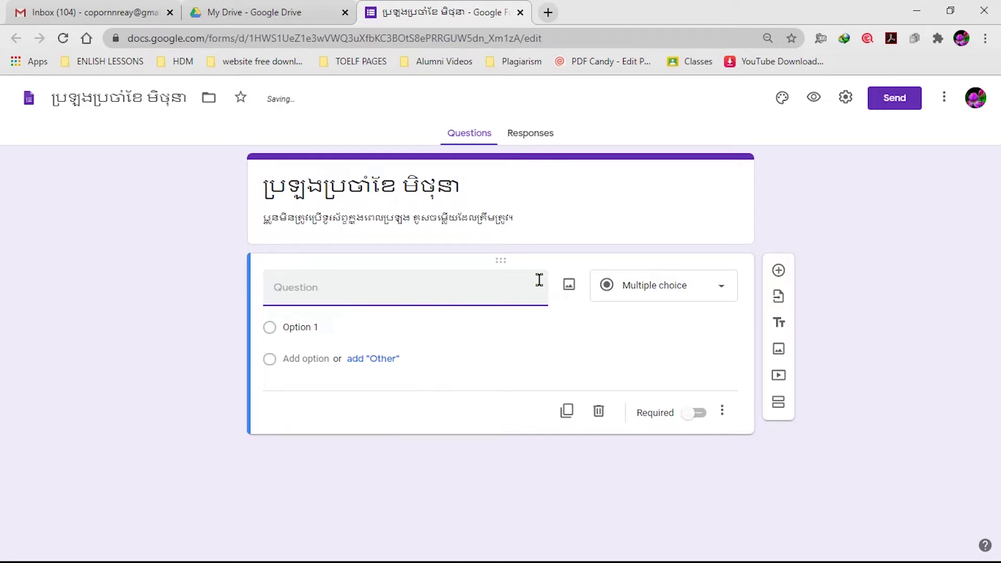
text(ឈ្មោះ)
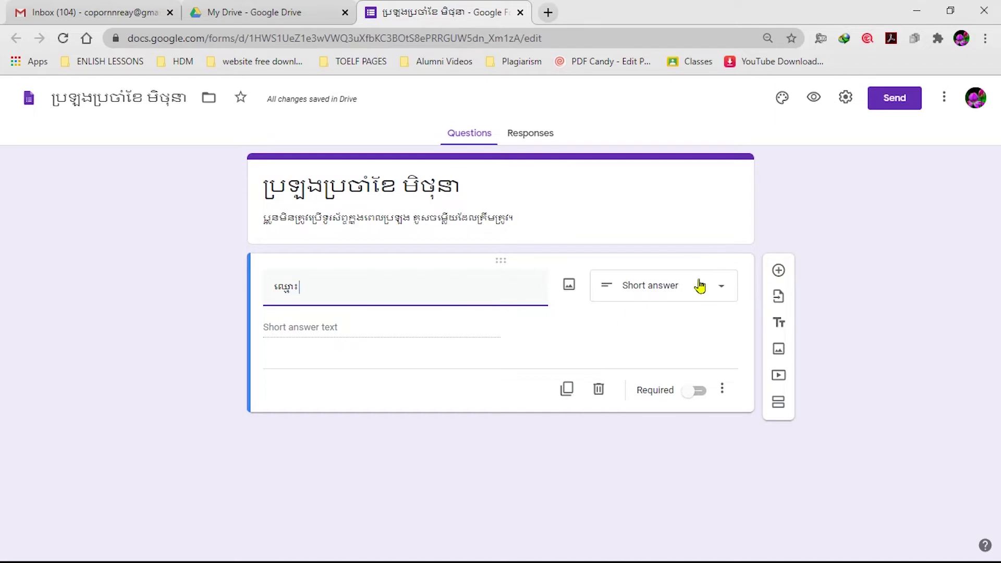
Set the answer type of the "ឈ្មោះ" question to Short answer
click(339, 284)
click(723, 288)
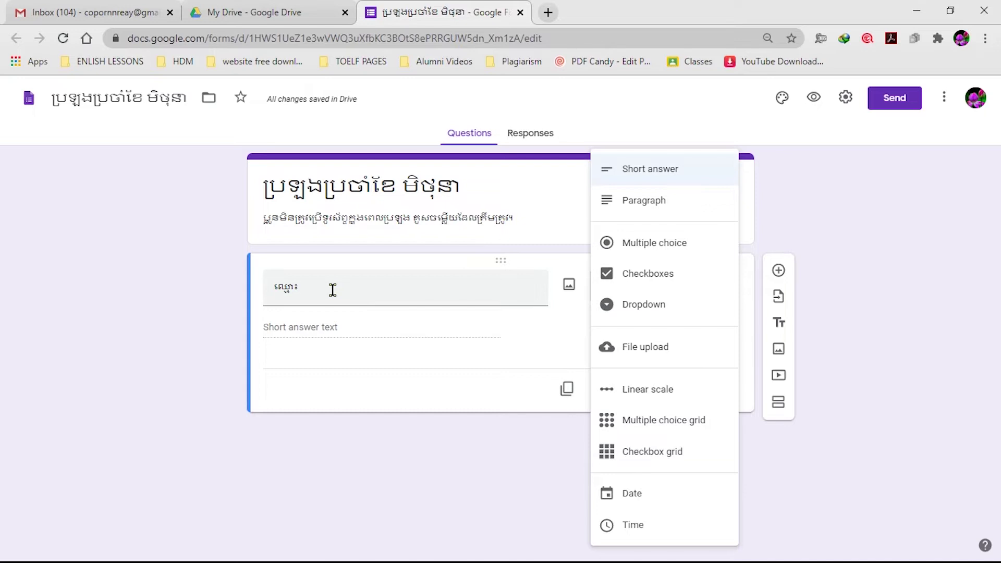
click(664, 178)
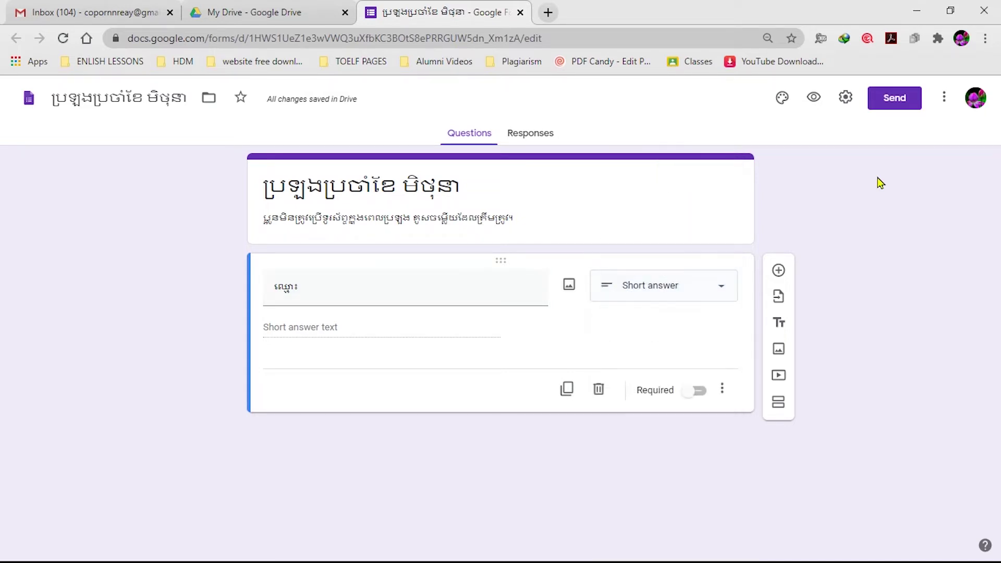
click(292, 328)
click(292, 329)
double_click(329, 286)
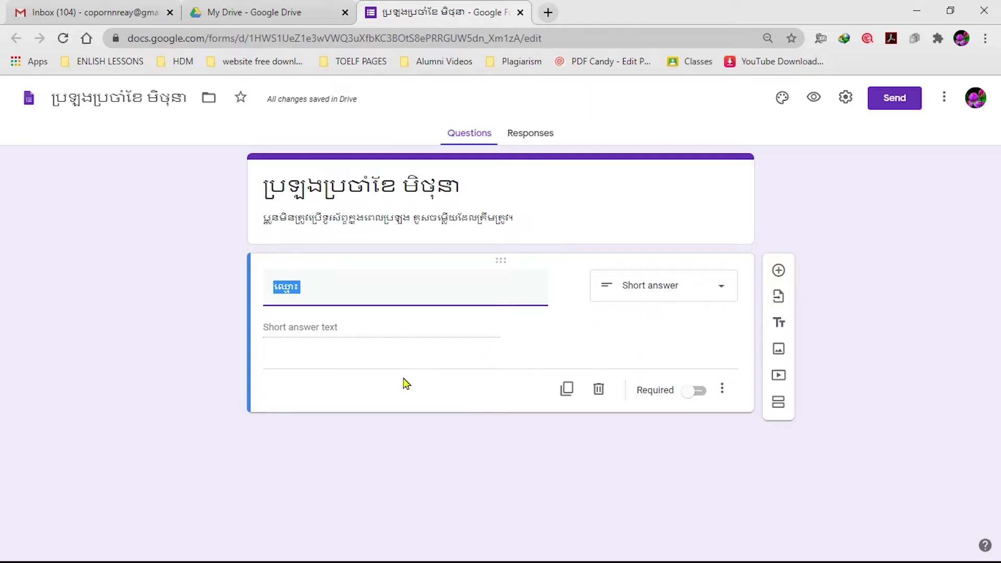
click(339, 297)
click(291, 288)
click(320, 293)
Add a second question titled "ភេទ" with the Multiple choice answer type
click(778, 271)
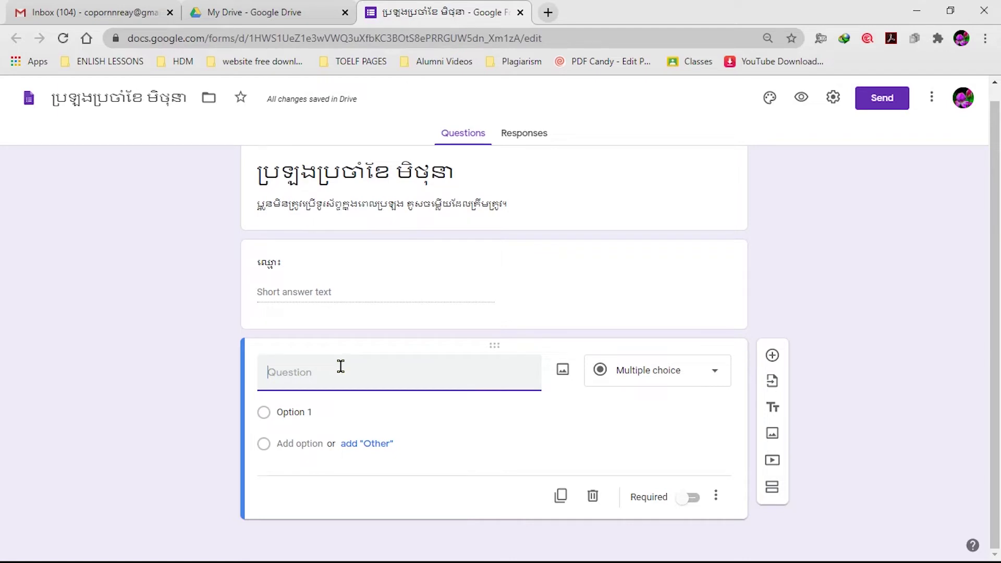
text(កែ)
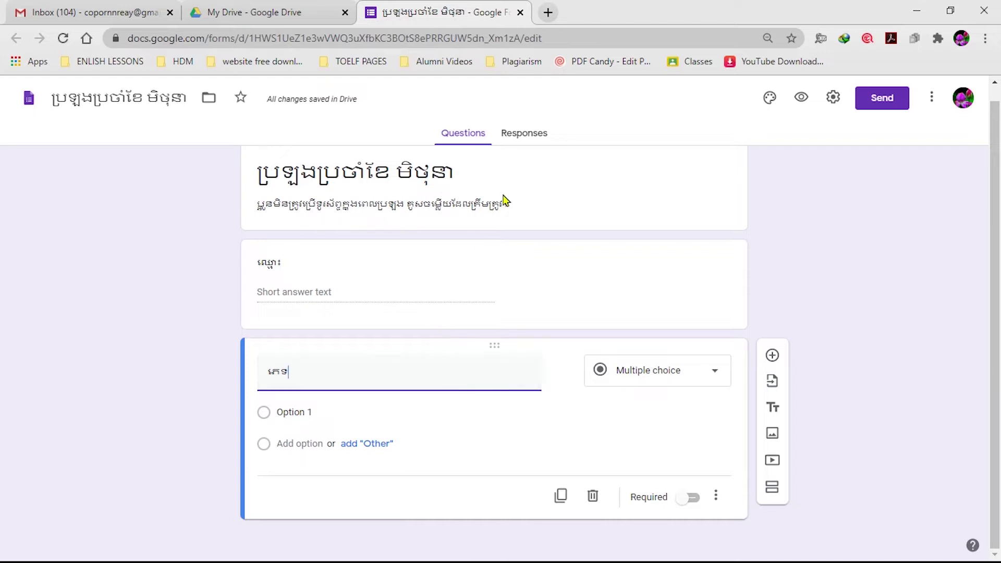
click(708, 378)
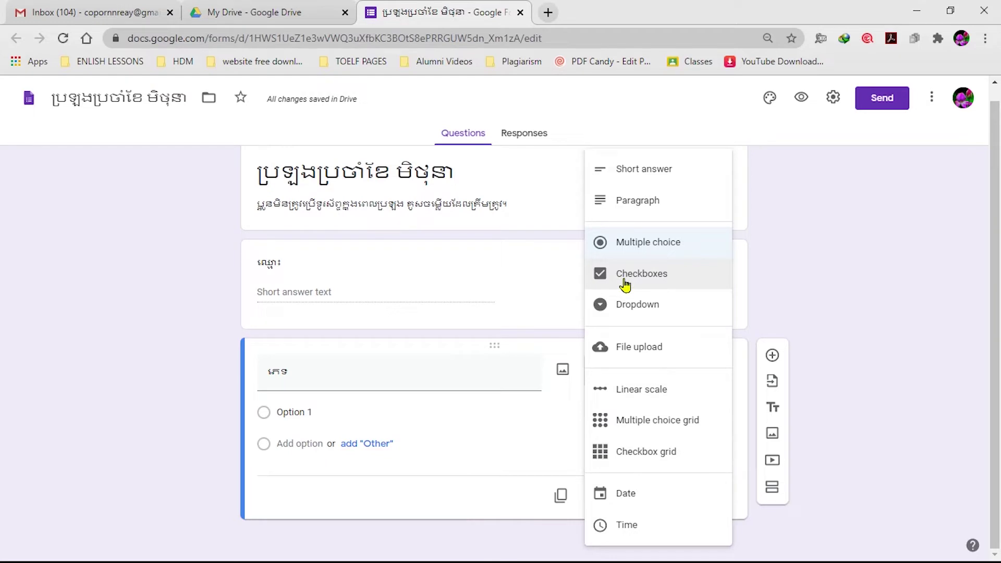
click(633, 249)
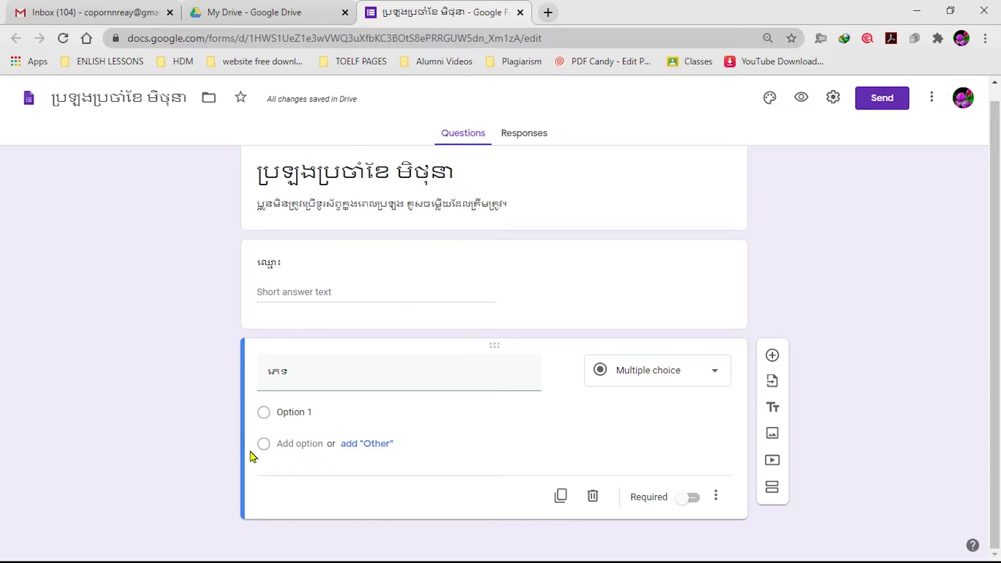
Enter "ប្រុស" and "ស្រី" as the two answer options of the "ភេទ" question
click(305, 413)
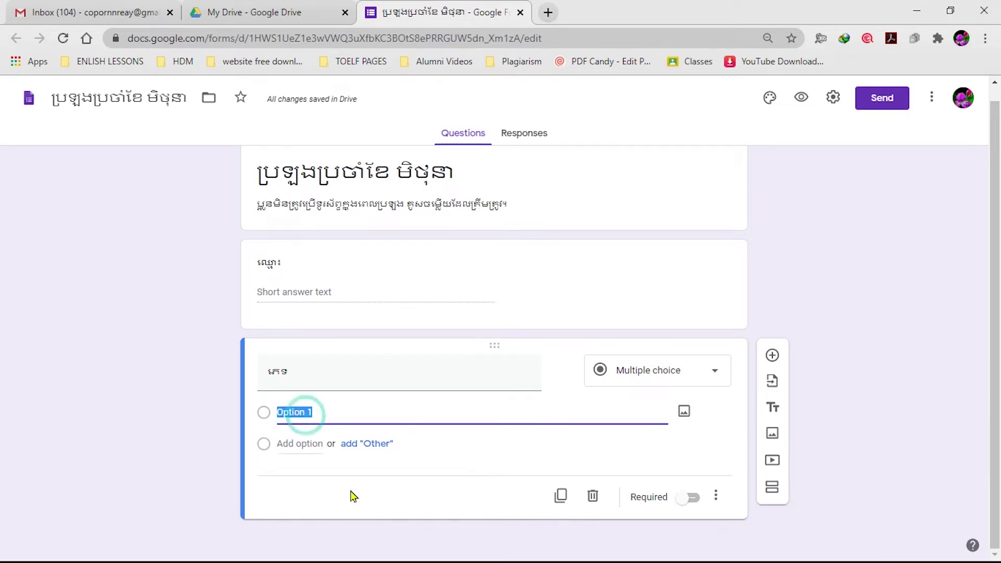
text(ប្រុស)
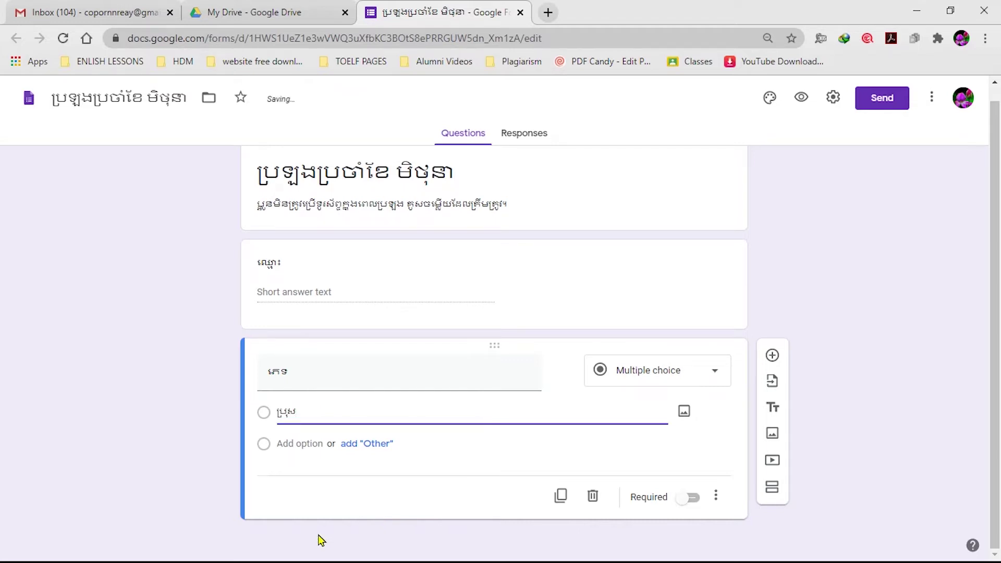
click(301, 442)
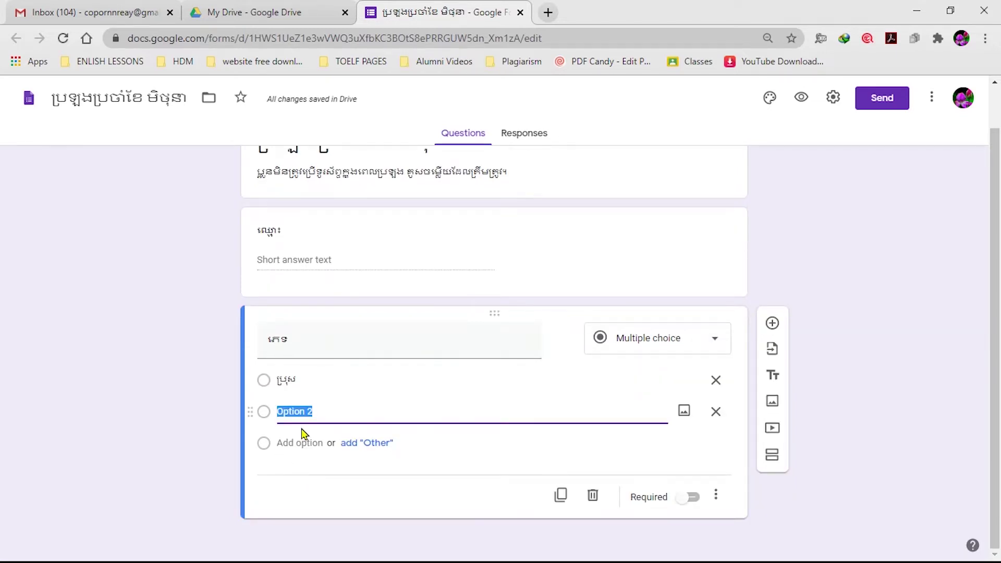
click(312, 408)
text(ី)
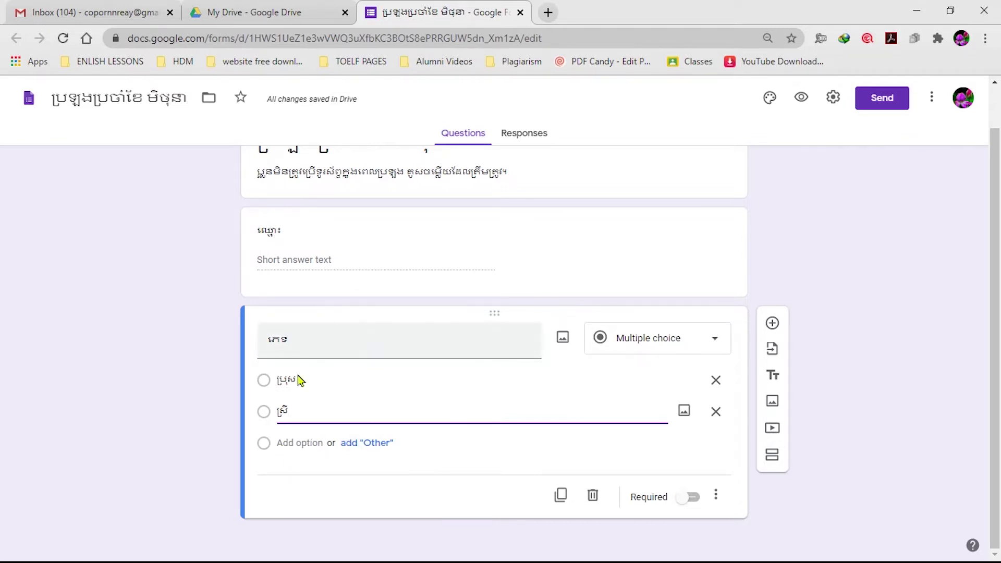
Add a multiple-choice question titled "ថ្នាក់ទី" with the options "12 A", "12 B" and "12 C"
click(773, 323)
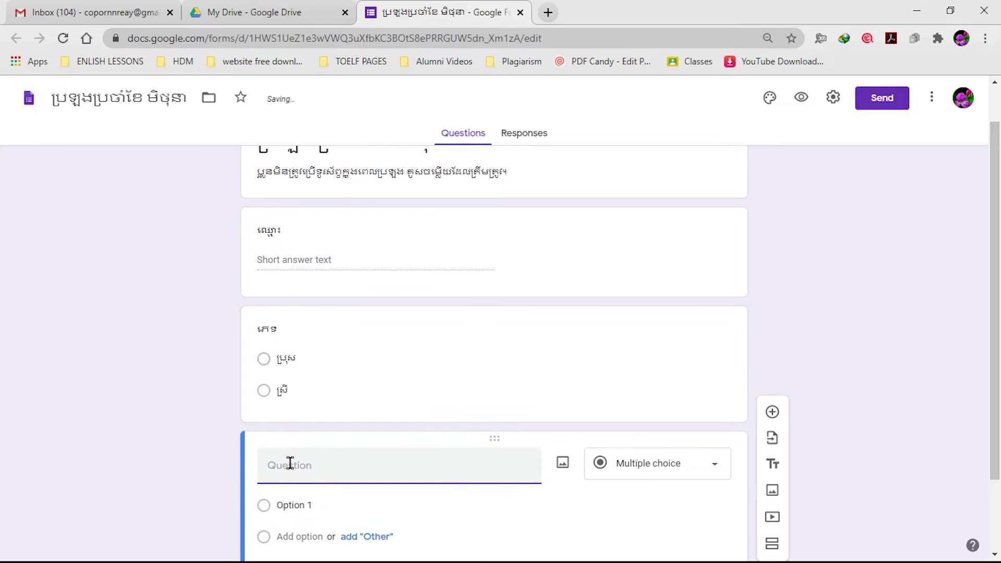
text(ផ)
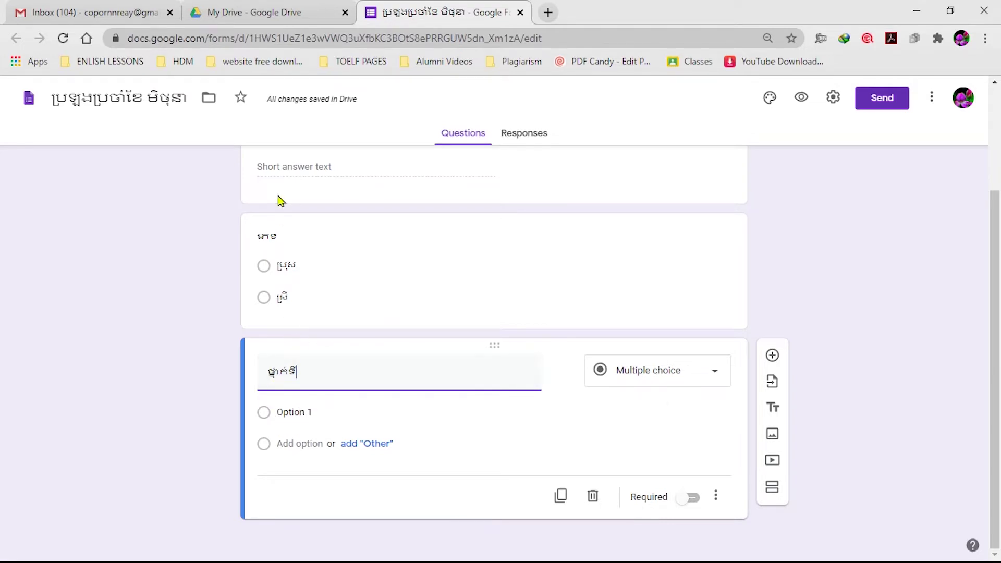
click(287, 413)
text(12 A)
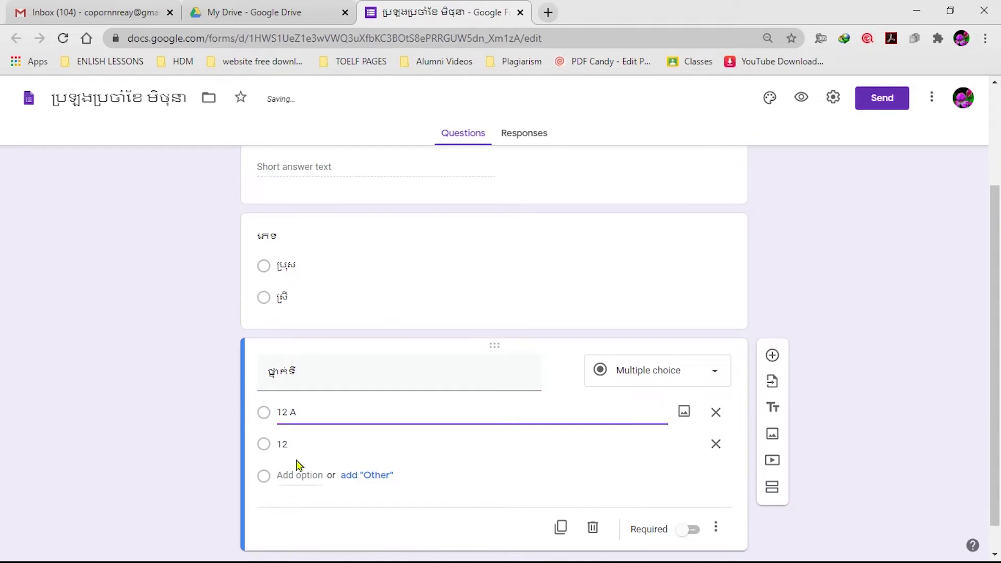
click(298, 443)
click(298, 443)
text(B)
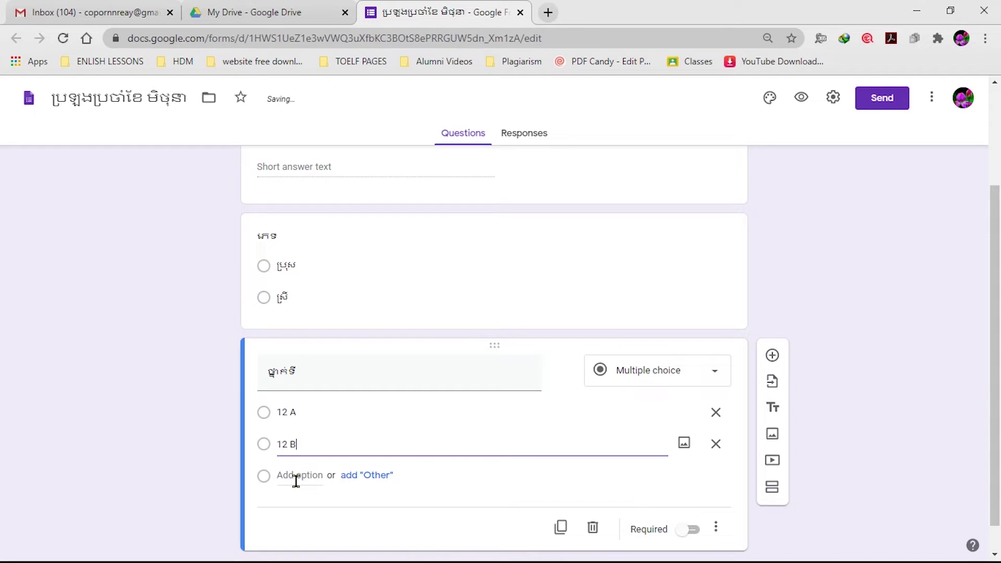
click(295, 477)
text(12 C)
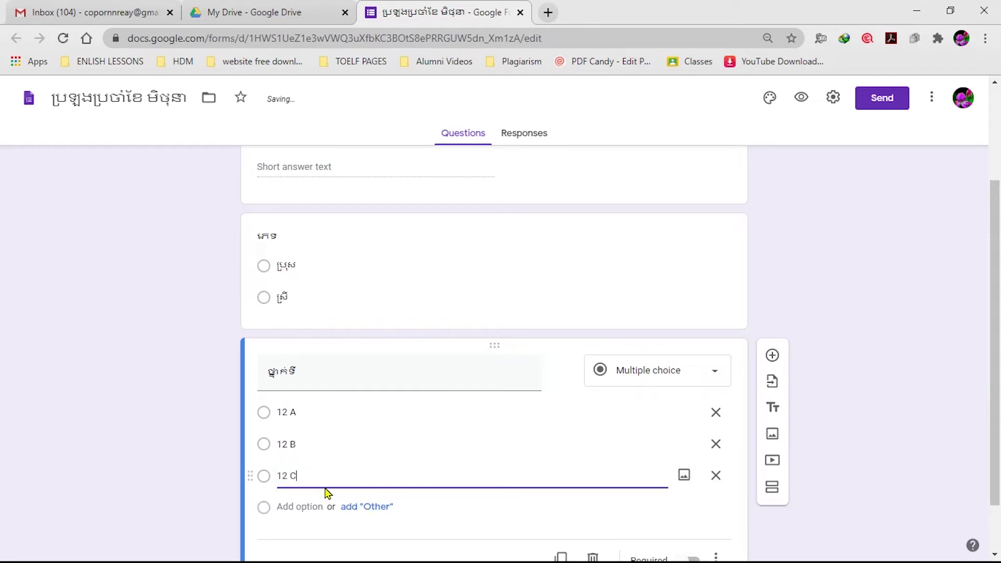
scroll(315, 440, down, 1)
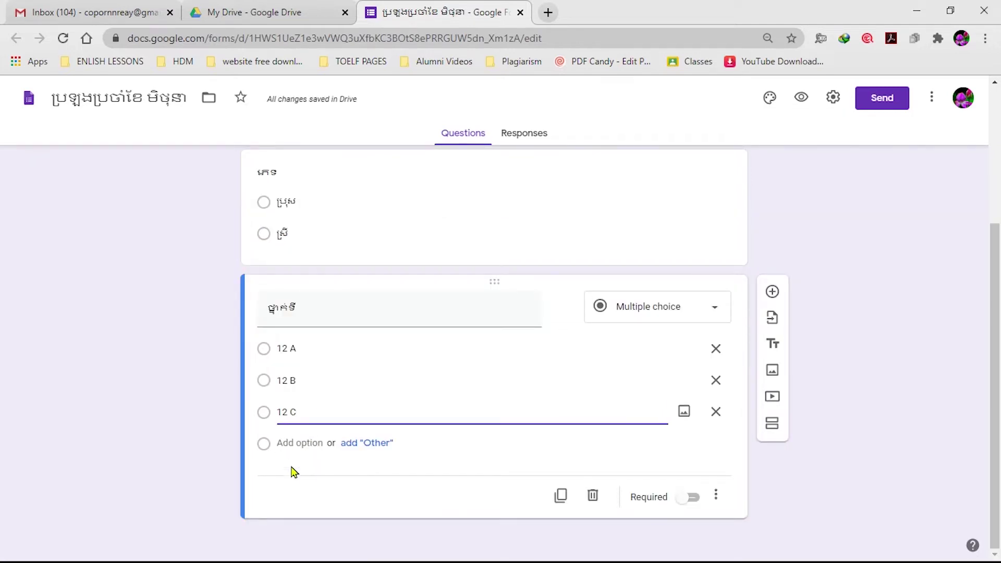
click(295, 443)
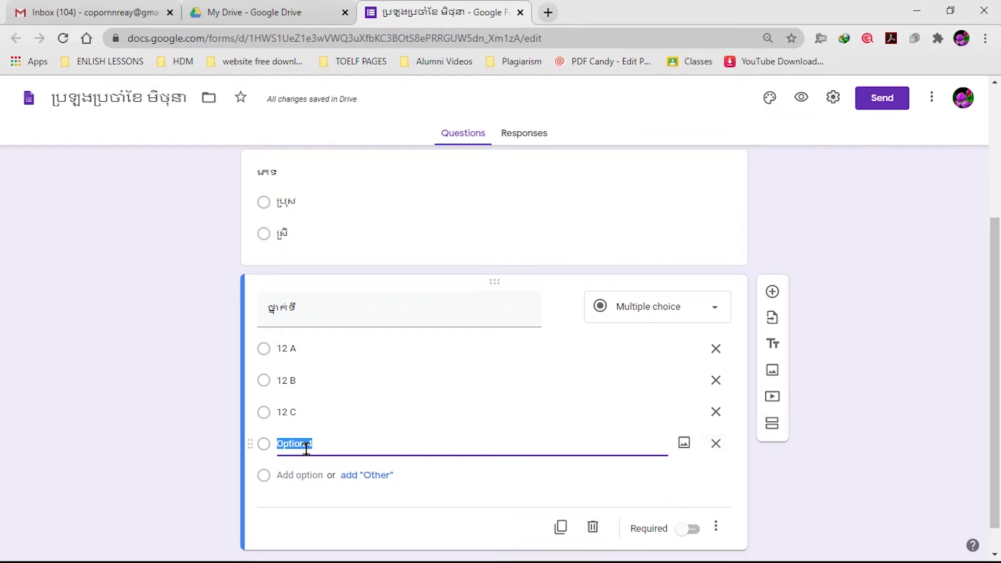
click(716, 447)
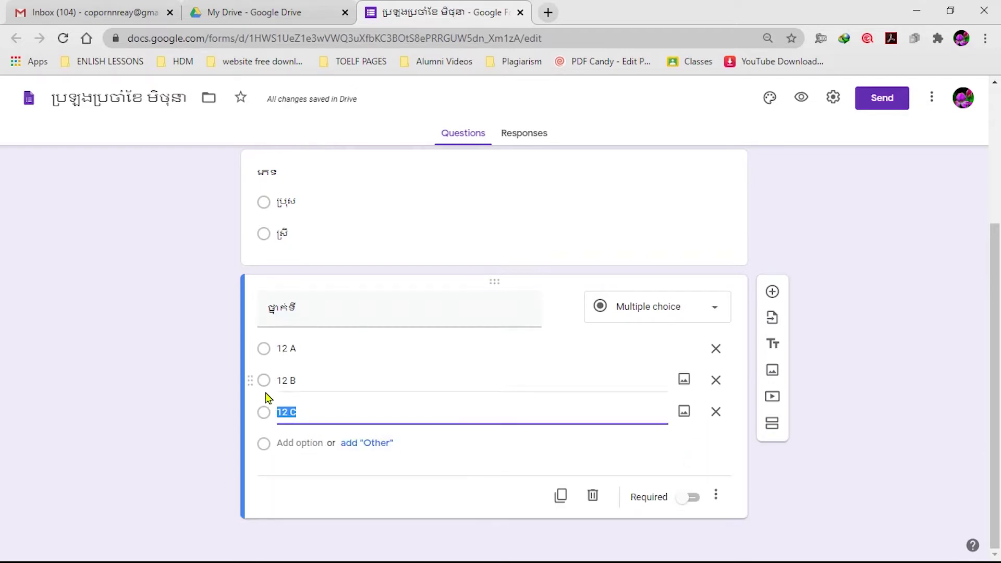
click(271, 353)
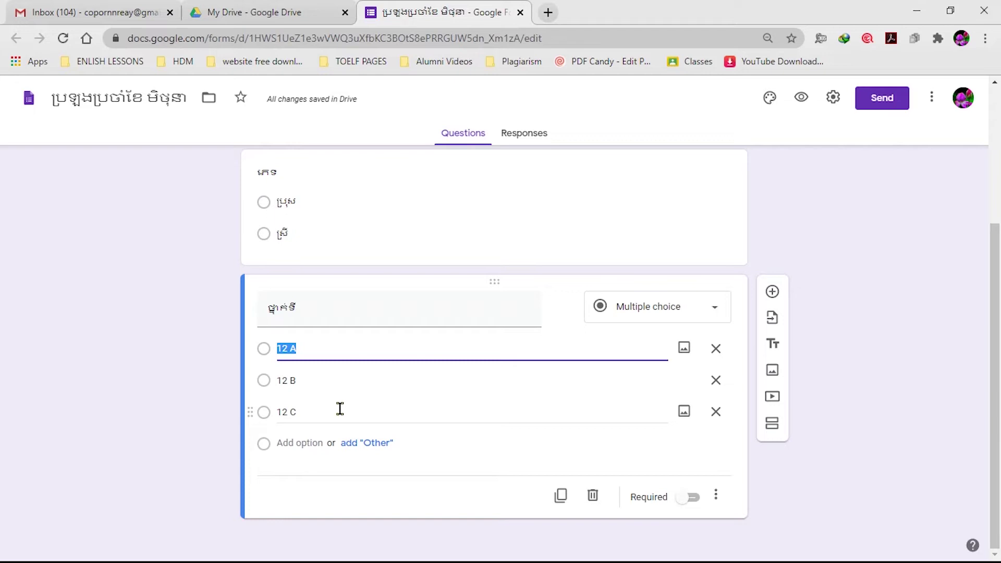
scroll(345, 334, up, 3)
scroll(346, 334, down, 3)
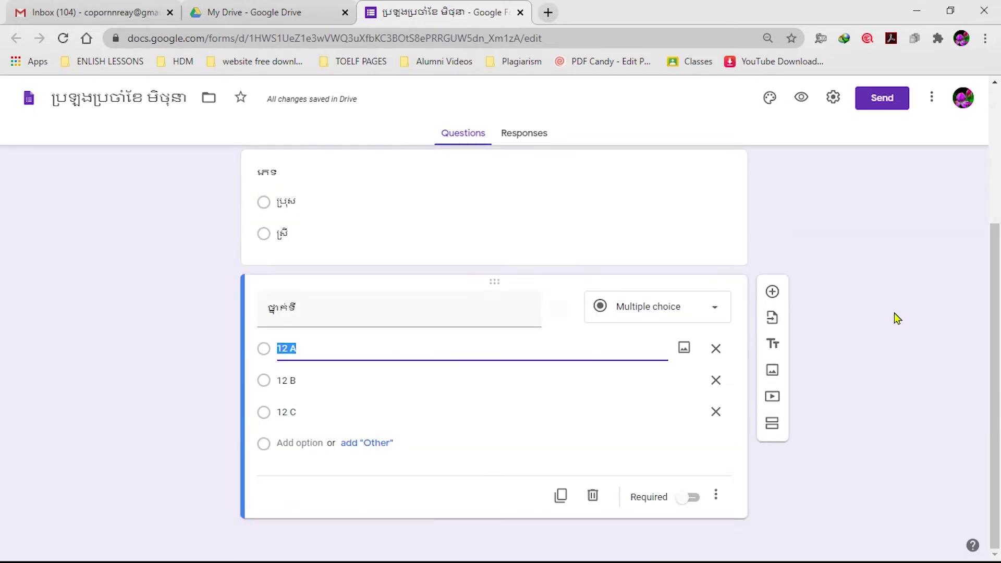
Add a question below the class question titled "1. តើប្រទេសកម្ពុជាមានផ្ទៃដីប៉ុន្មានមែត្រការ៉េ?"
click(772, 292)
click(306, 469)
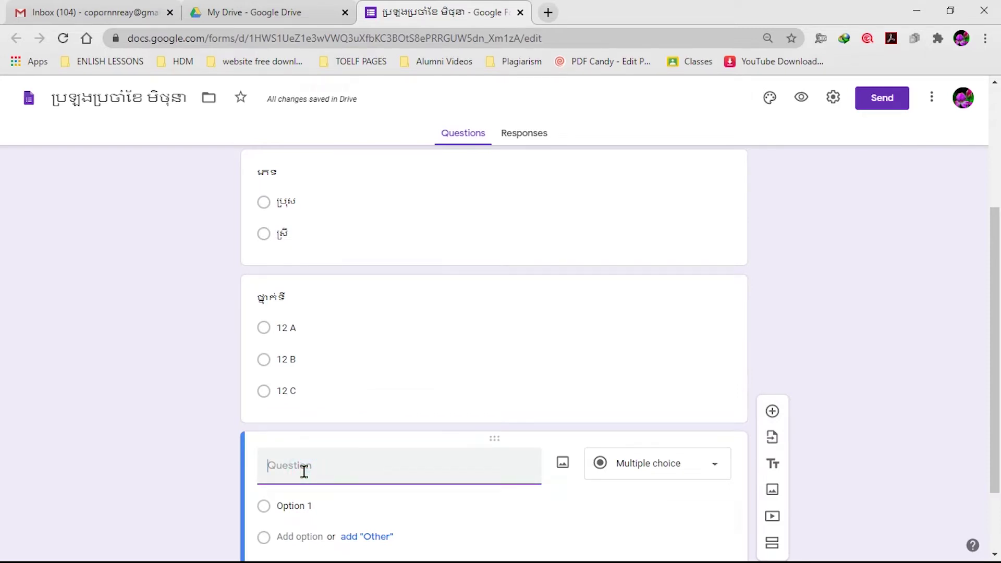
scroll(304, 471, down, 2)
text(1.)
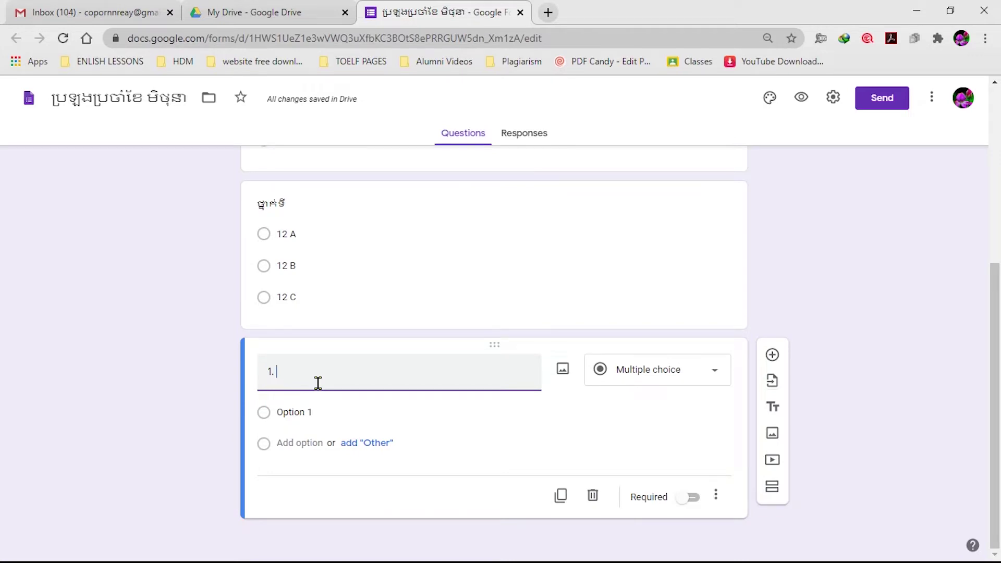
text( តើប្រទេ)
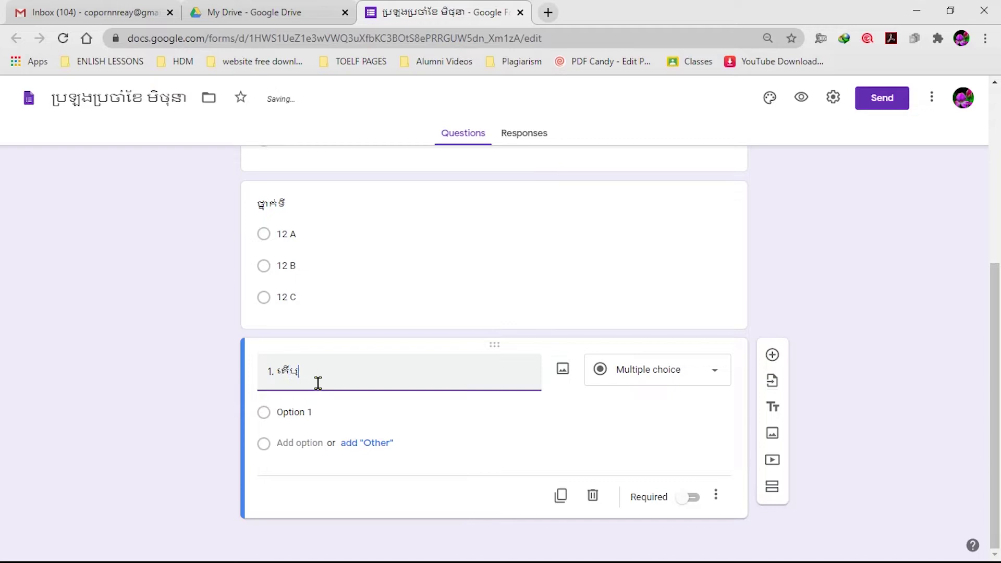
text(សកម្ពុជាមានថ)
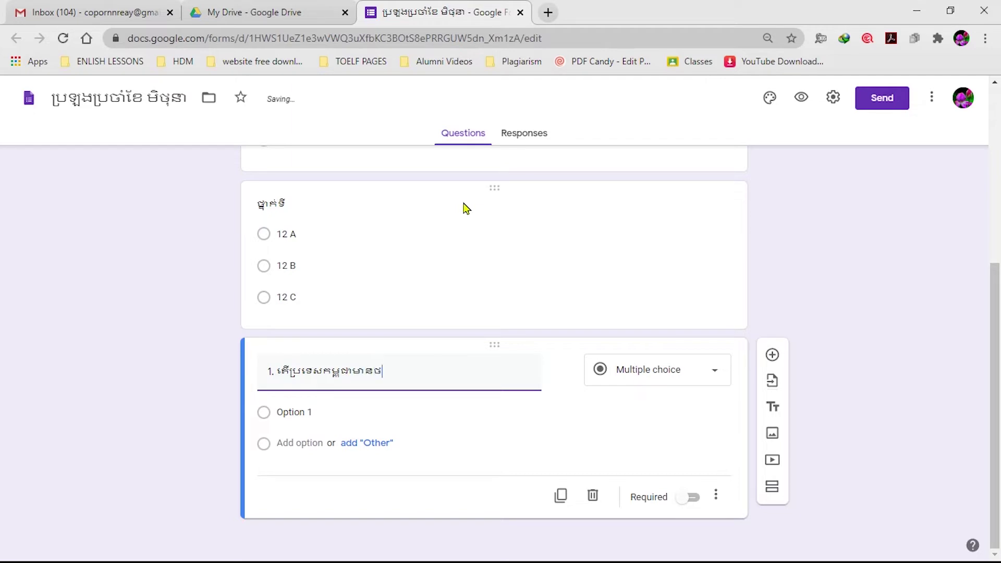
text(ផ្ទៃដីប៉ុន្មានមែត្រការ៉េ)
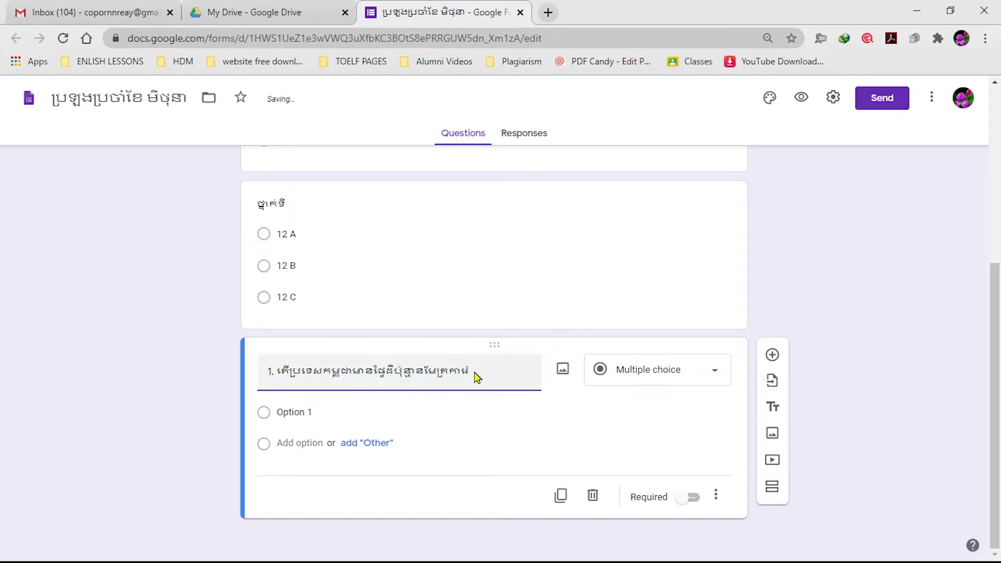
text(?)
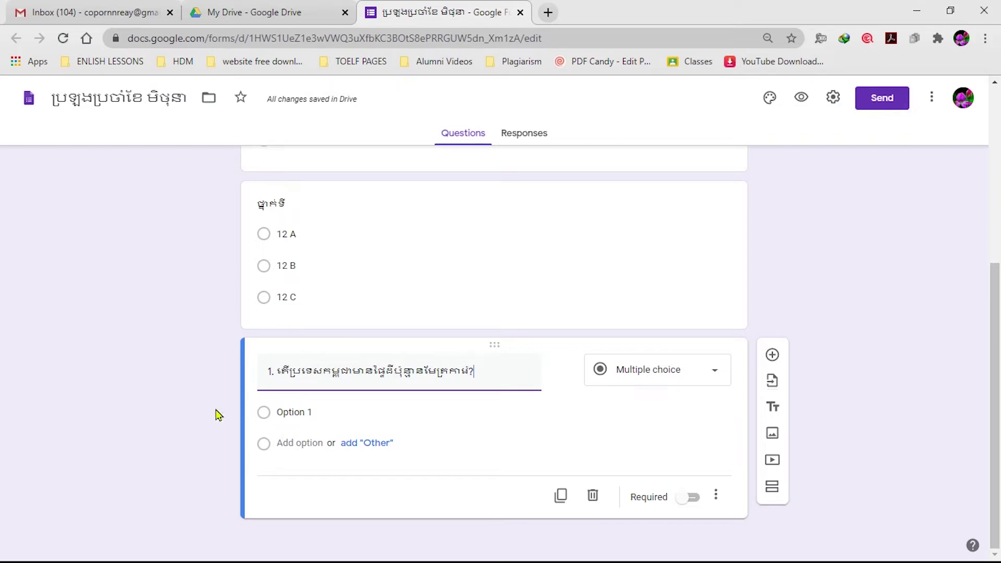
Change the answer type of question 1 about Cambodia's area to Checkboxes
click(306, 413)
click(304, 413)
click(324, 412)
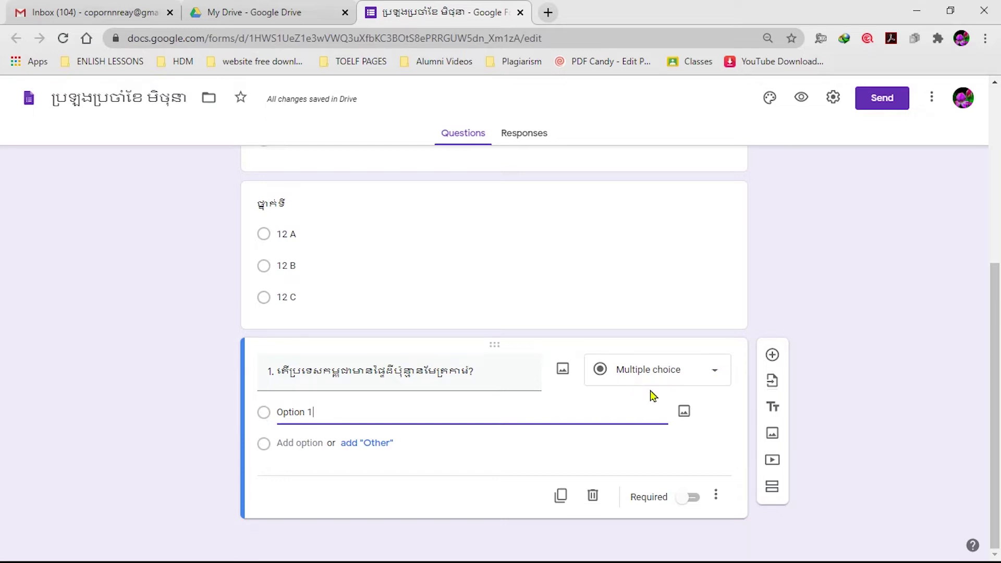
click(715, 376)
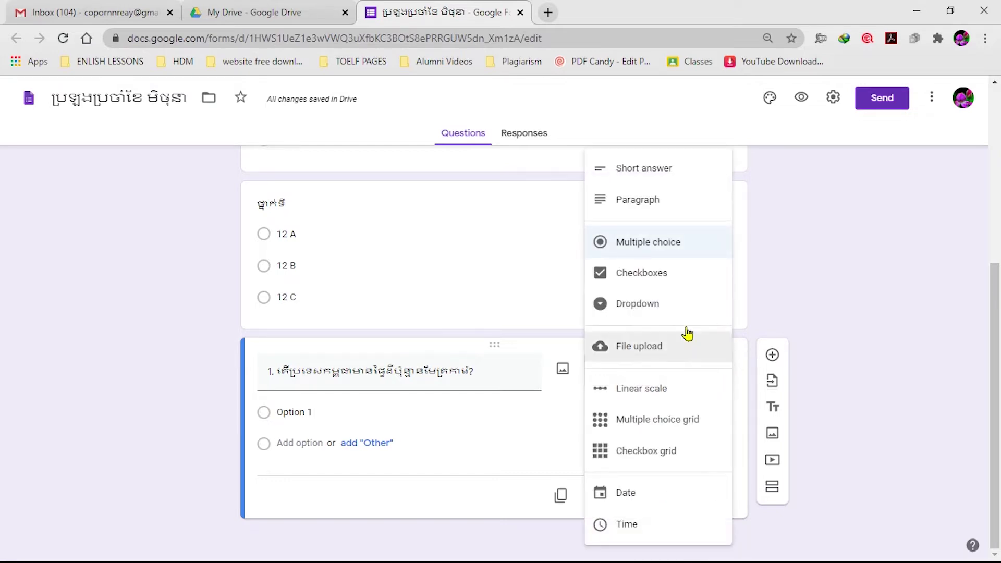
click(627, 278)
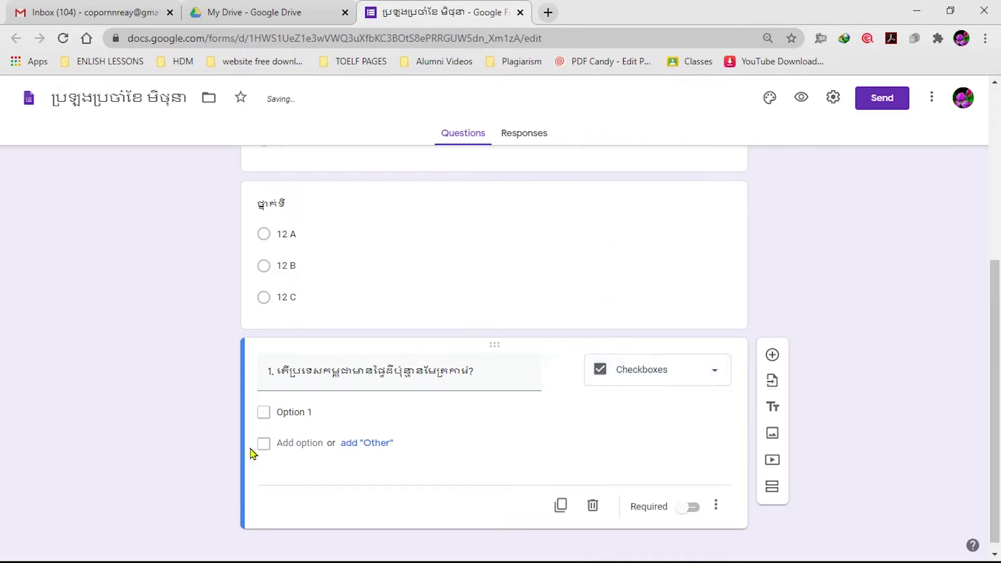
Replace the default first answer option of question 1 with "181,030"
click(279, 412)
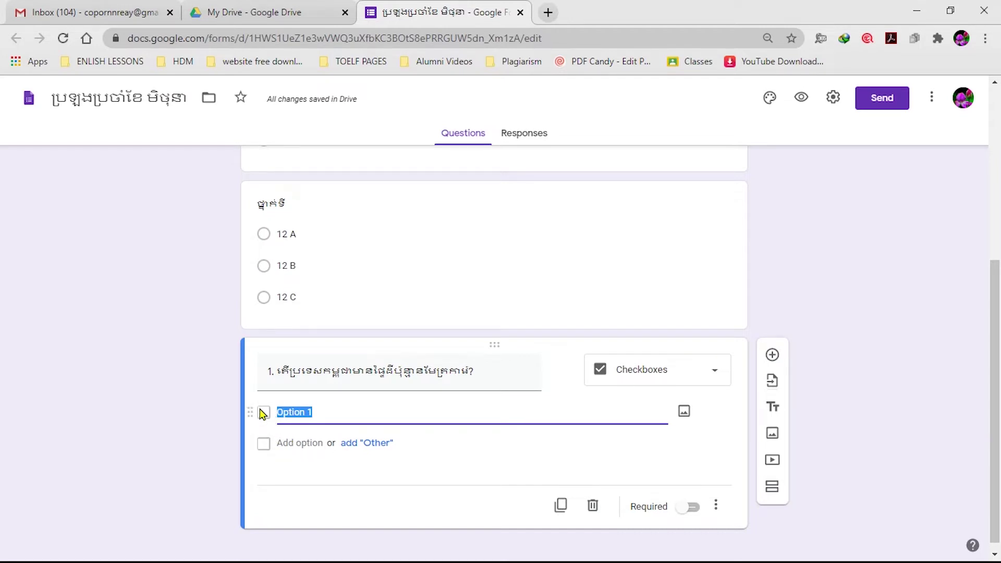
click(325, 414)
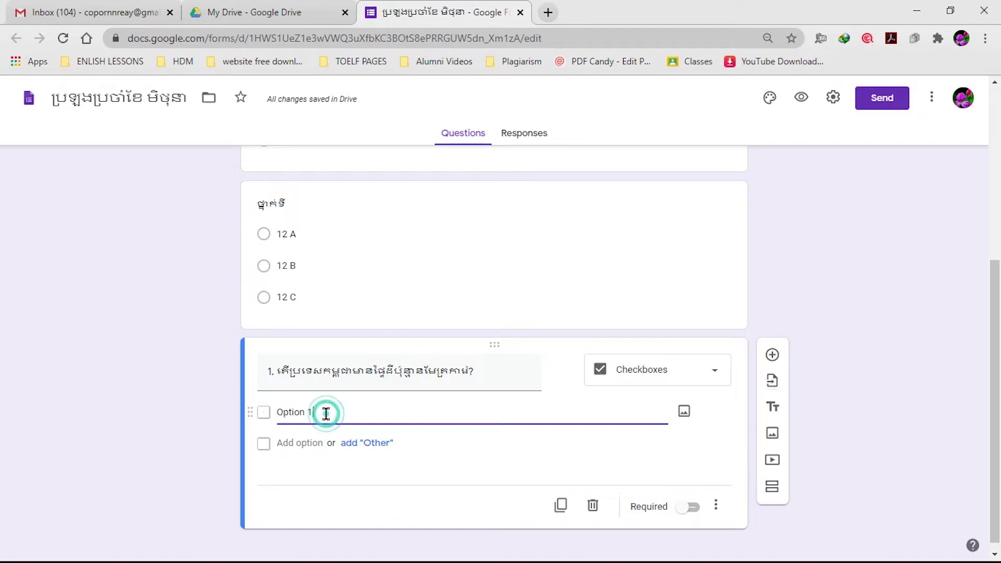
key(BackSpace)
key(BackSpace)
text(១៨២)
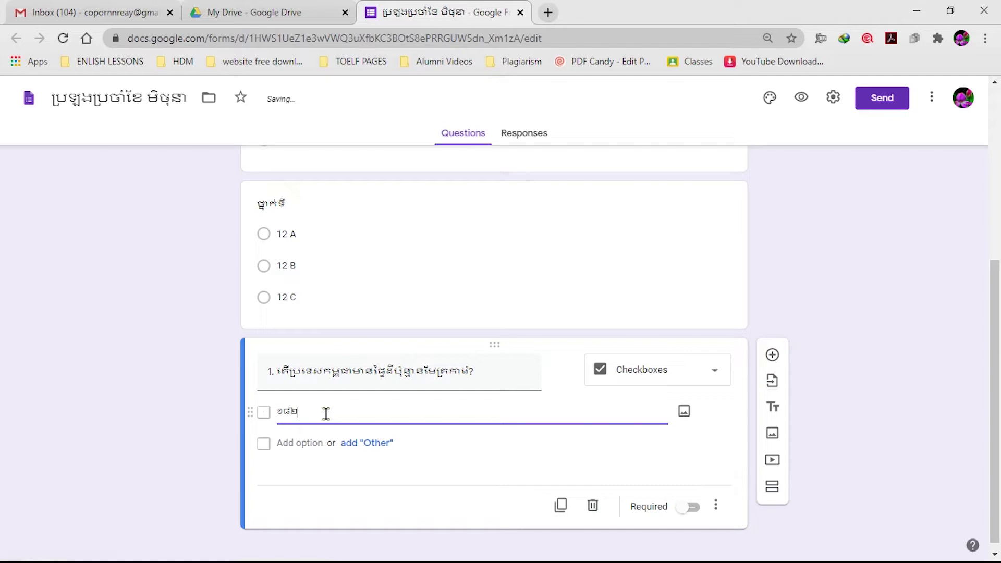
text(ថុ)
key(BackSpace)
key(BackSpace)
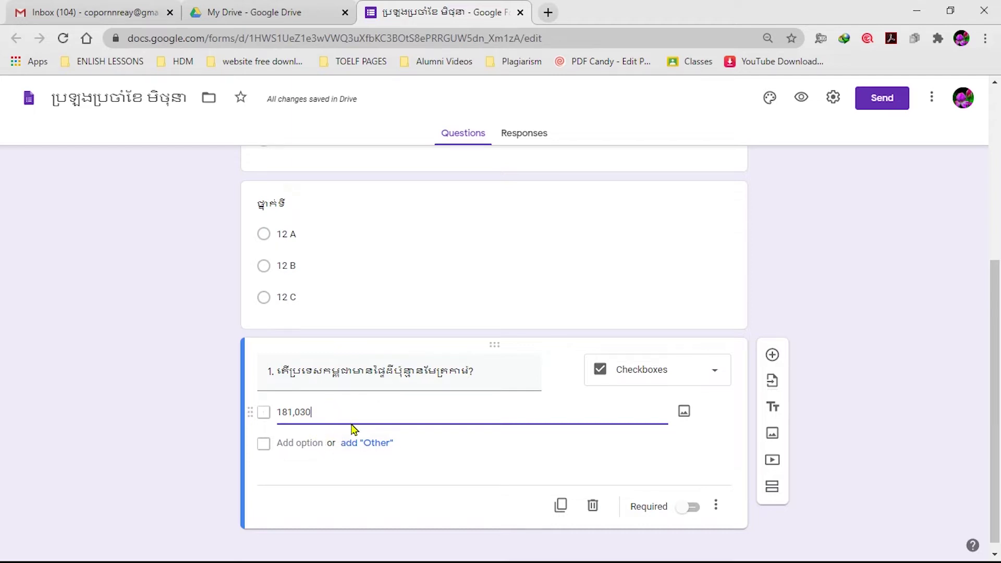
Add "182.031" and "181,035" as the second and third answer options of question 1
click(306, 443)
text(18)
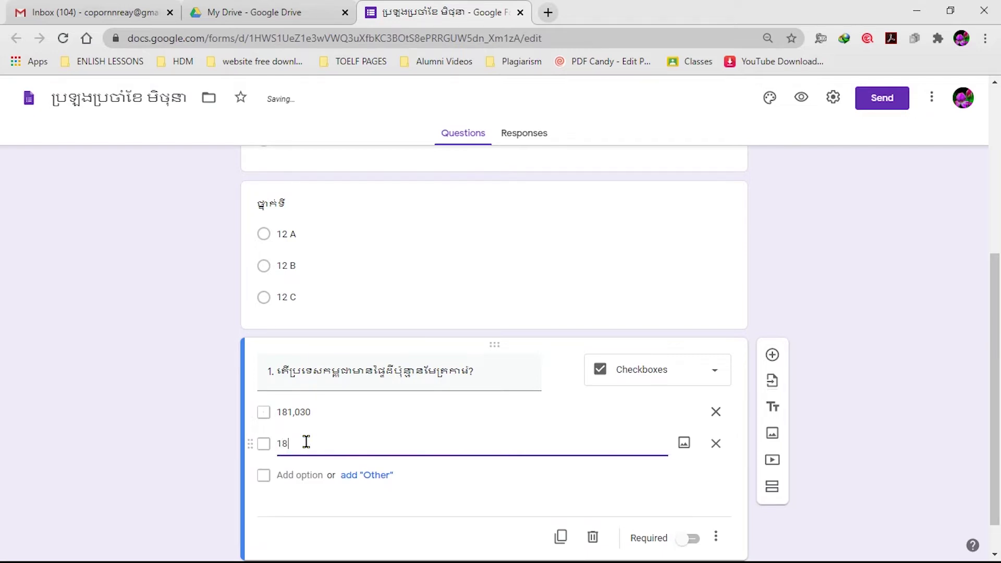
text(2.031)
click(303, 476)
text(181,035)
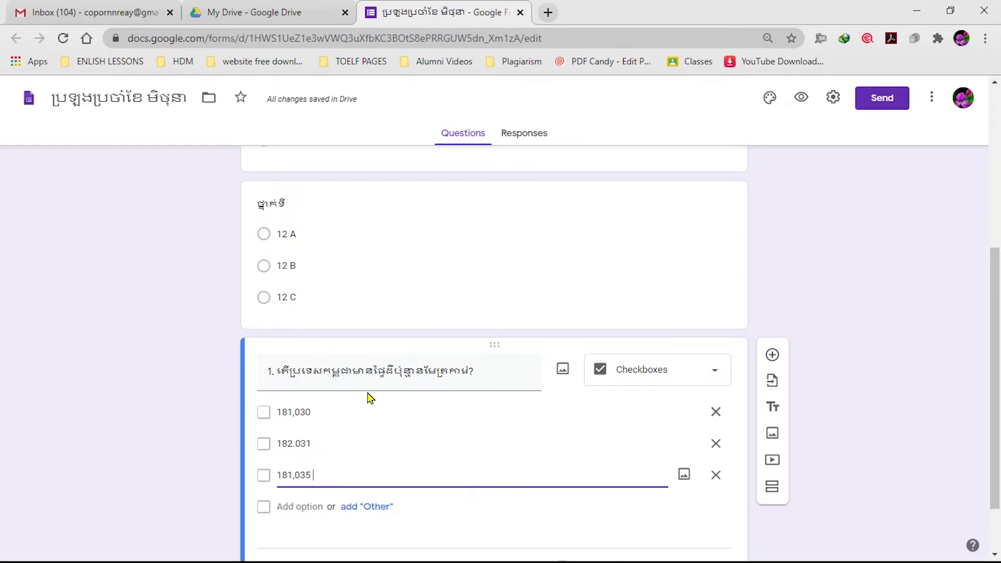
Add a question below question 1 titled "2. តើទន្លេមេគង្គហូរកាត់ប្រទេសណាខ្លះ?"
scroll(313, 404, down, 1)
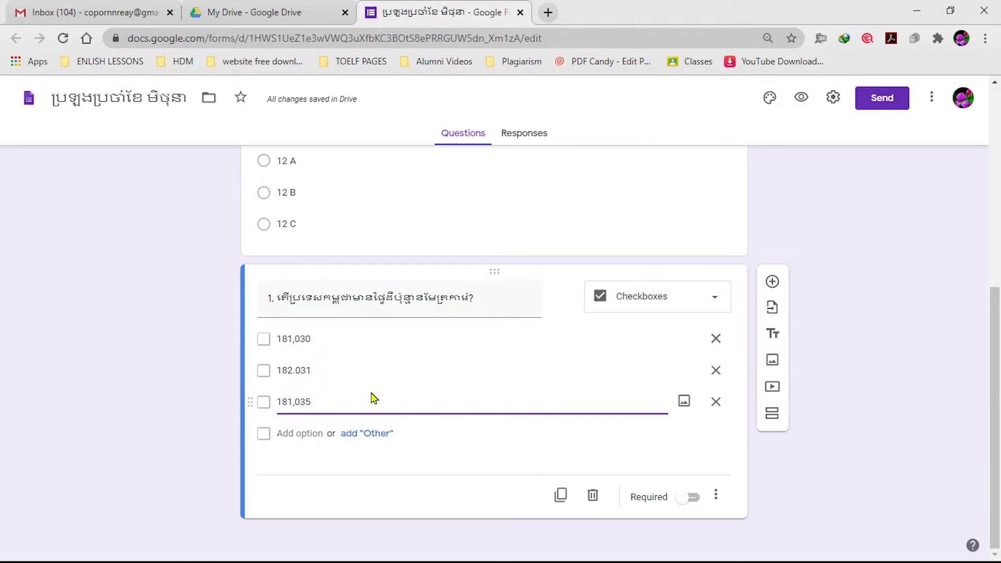
click(772, 284)
text(2.)
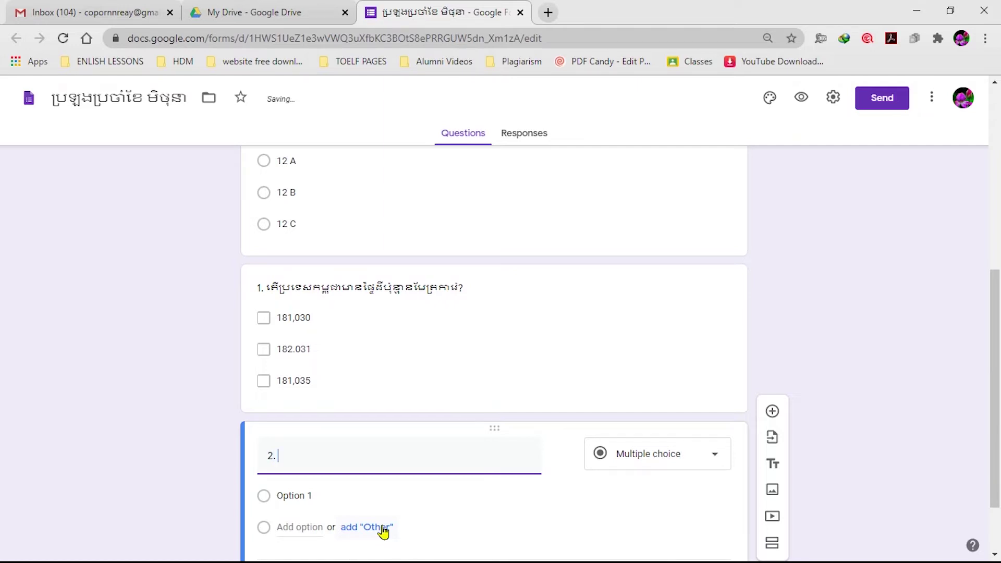
text( t')
text(ក)
text(ើ)
text(ទន)
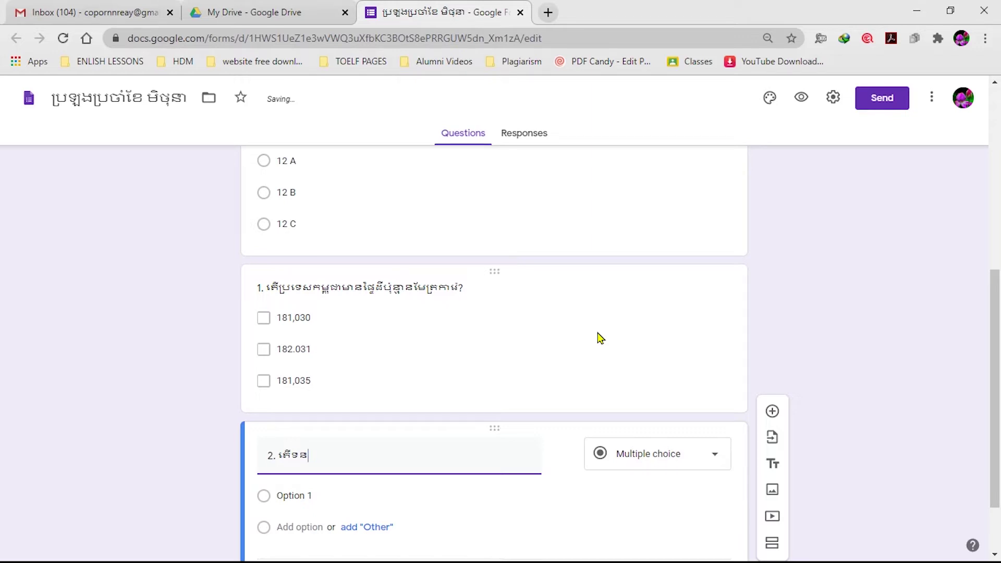
text(្លេមេគង្គហូរកាត)
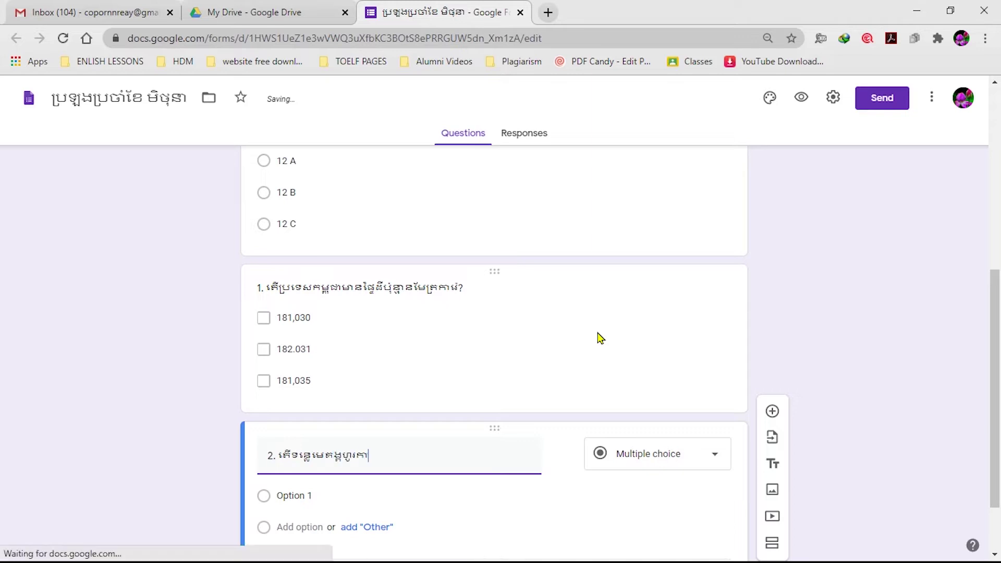
text(់ប្រទេស)
text(នា)
text(ណា)
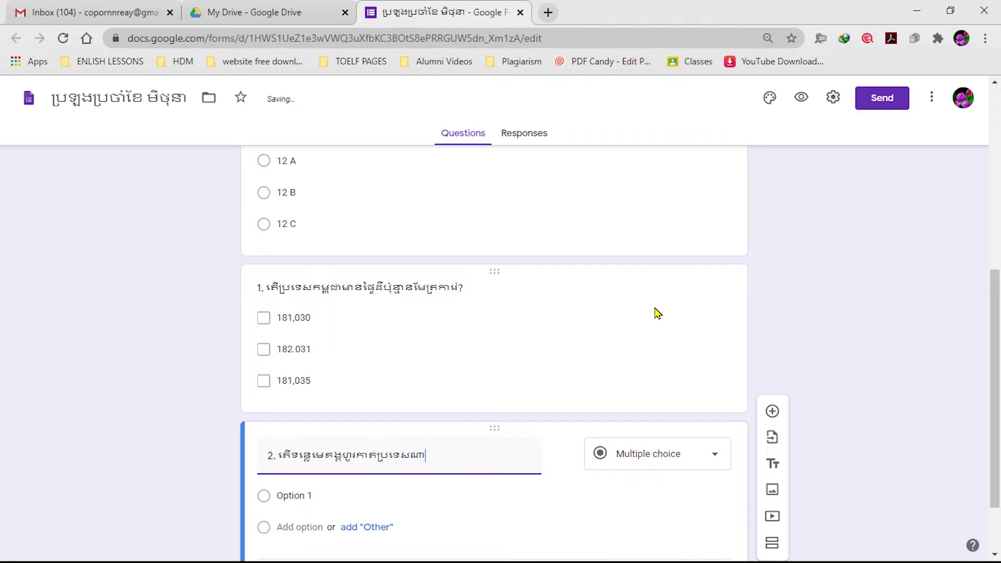
text(ះ?)
key(Return)
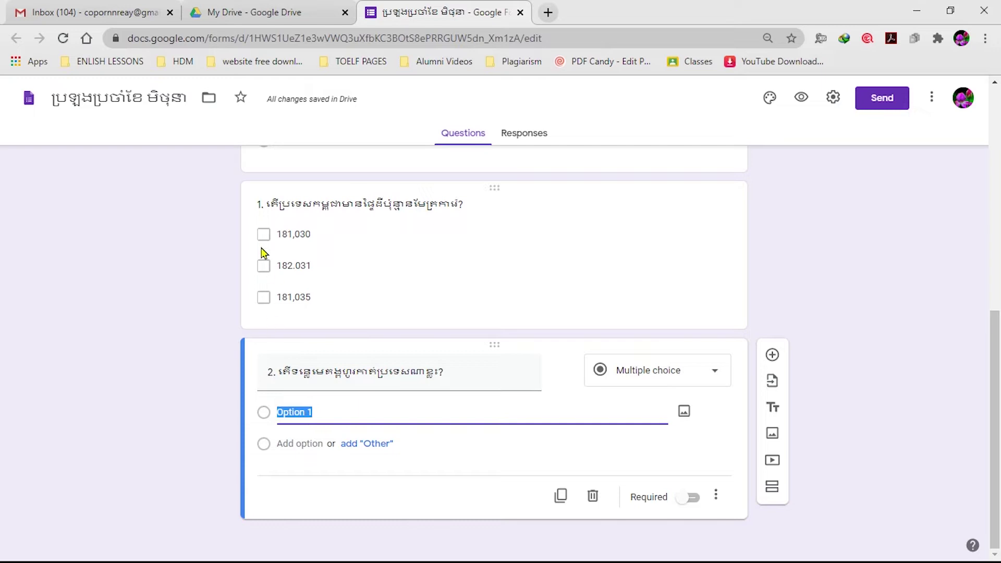
Set question 2 to the Checkboxes answer type with the options "កម្ពុជា", "អាមេរិច" and "កាណាដា"
click(716, 376)
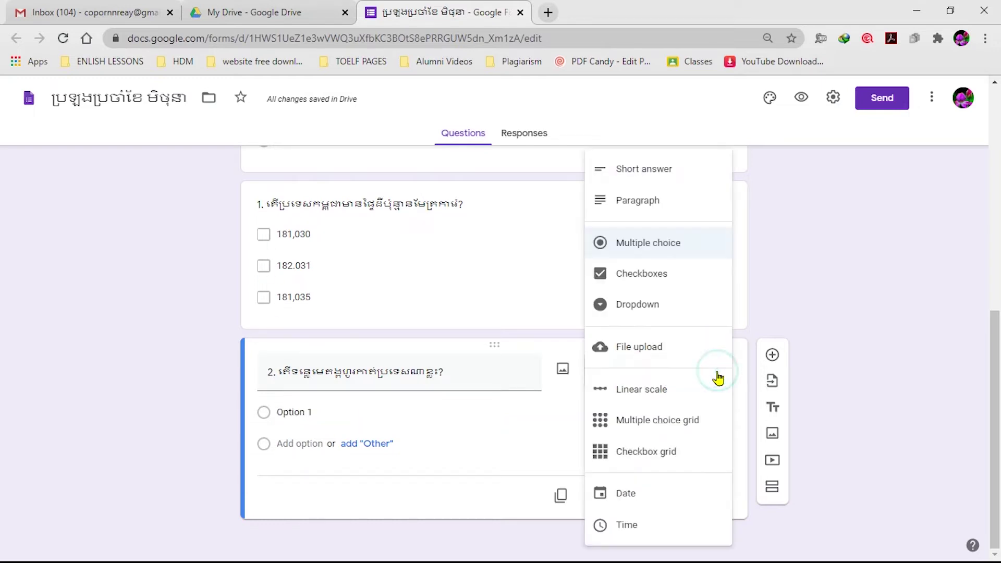
click(612, 284)
click(299, 410)
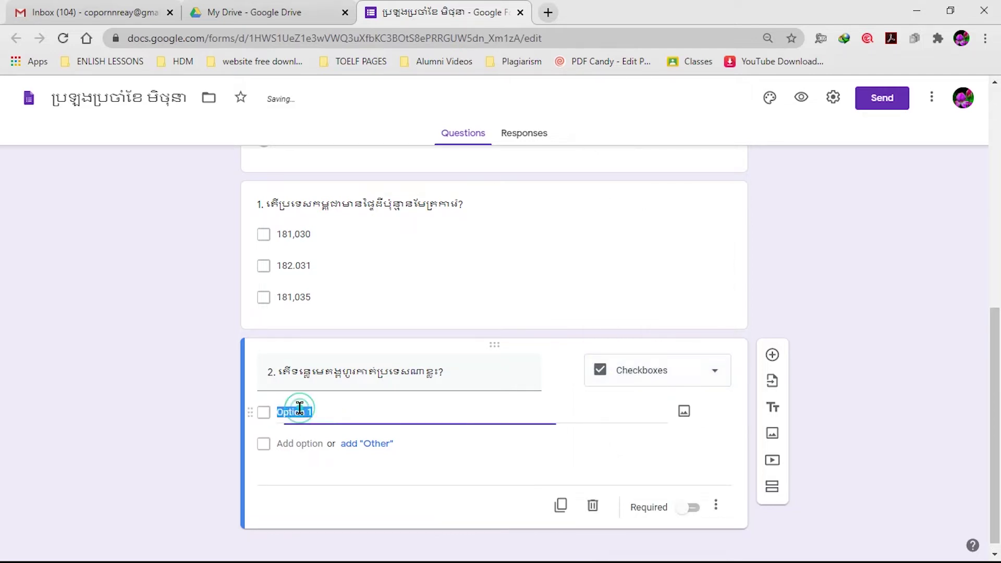
text(ចិន)
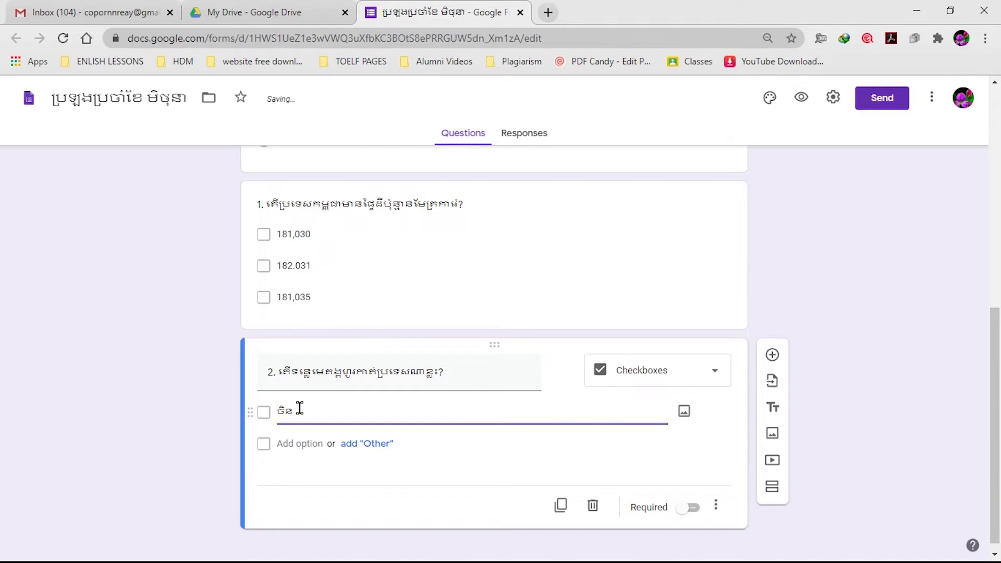
key(BackSpace)
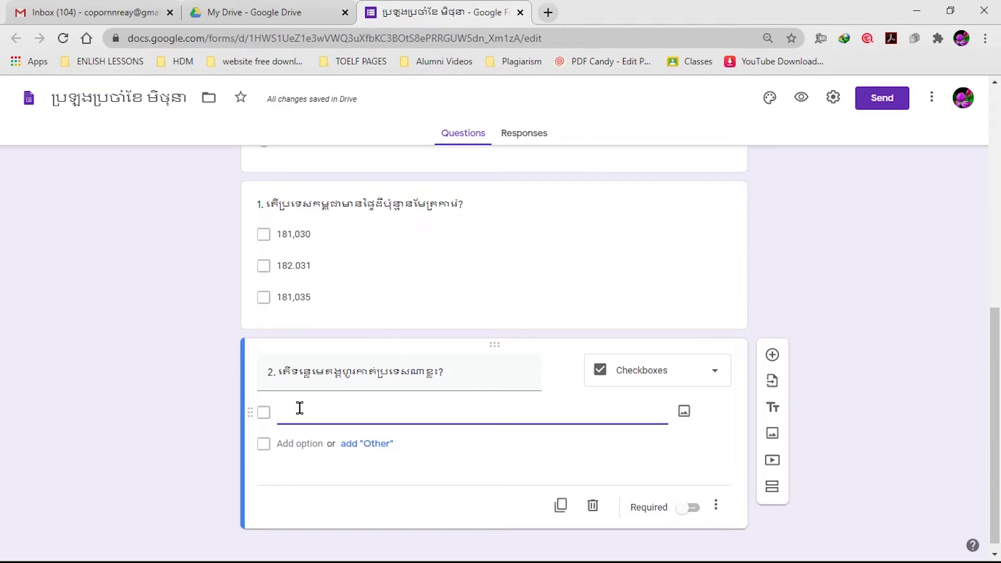
text(កម្ពុជ)
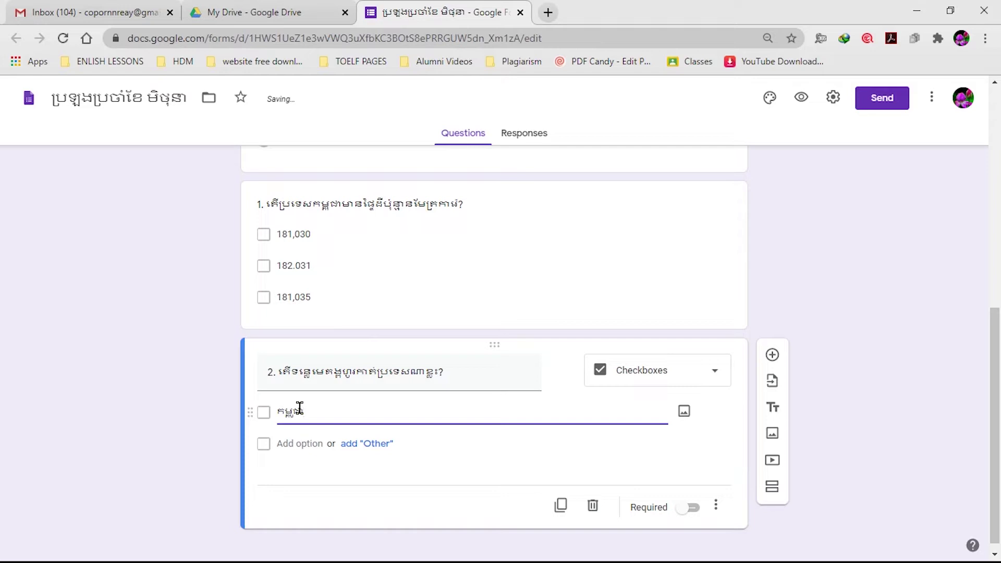
key(Return)
text(អាមេរិច)
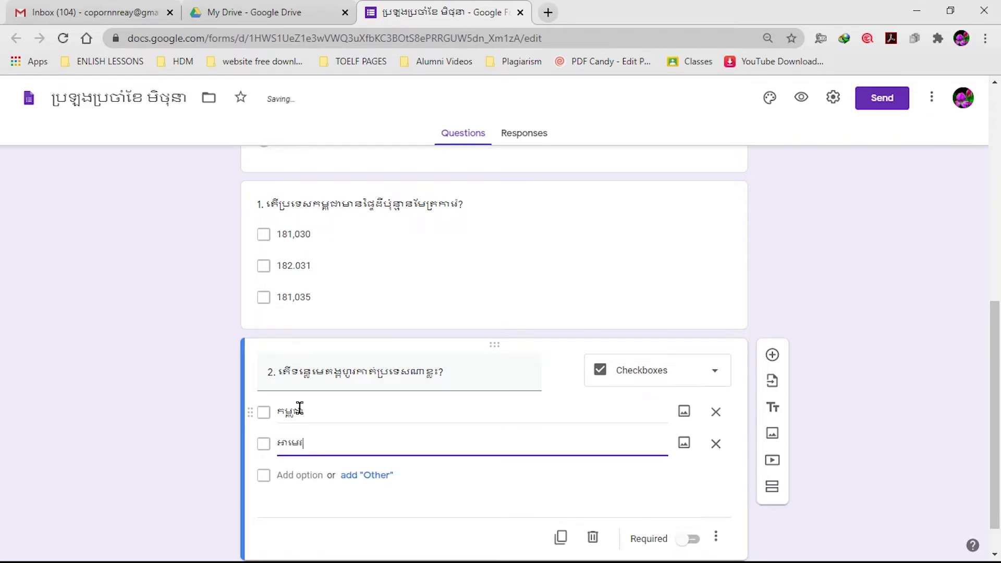
key(Return)
text(កាណាដា)
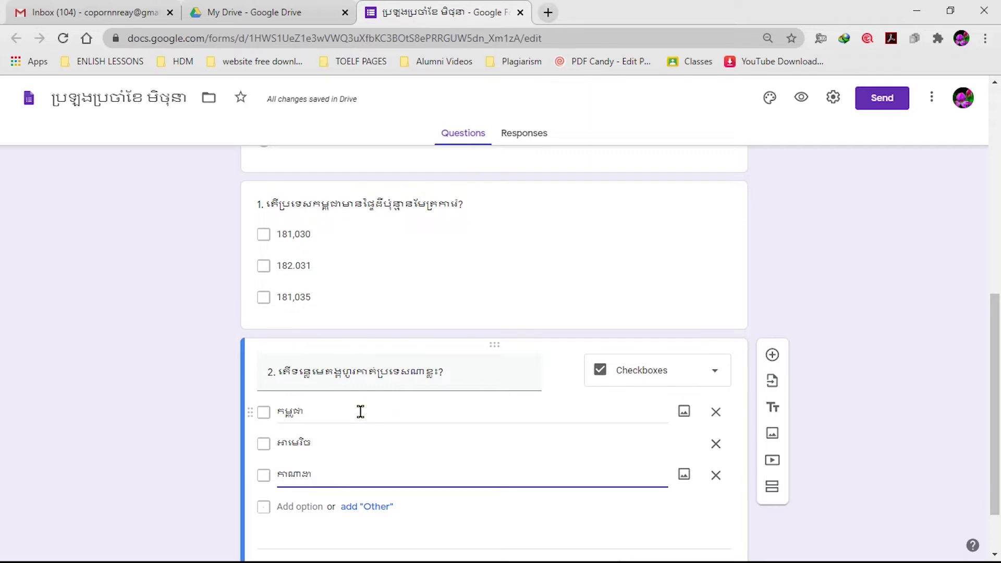
Add a question below question 2 titled "3. តើប្រទេសកម្ពុជាមានប៉ុន្មានខេត្តក្រុង?"
scroll(358, 412, down, 2)
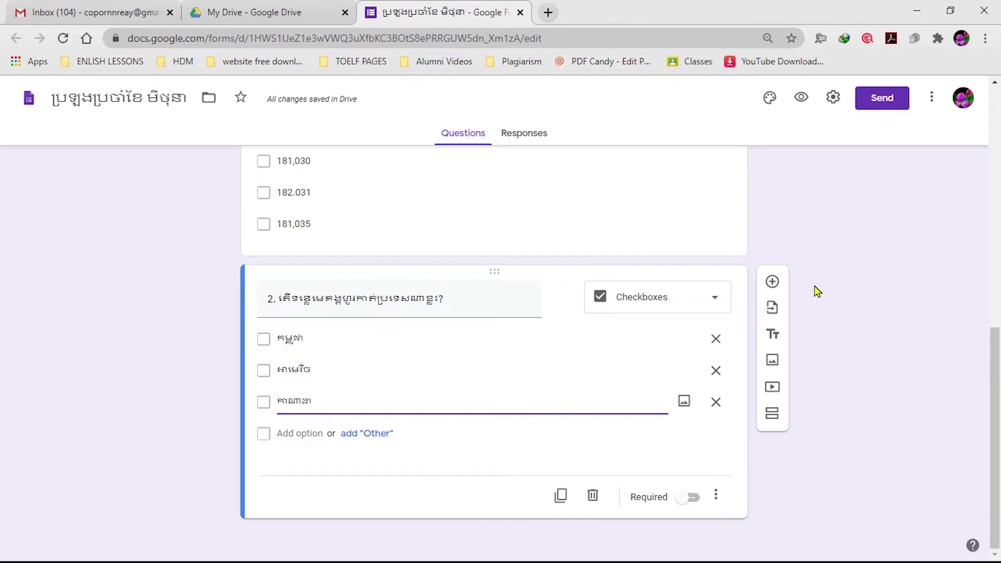
click(772, 282)
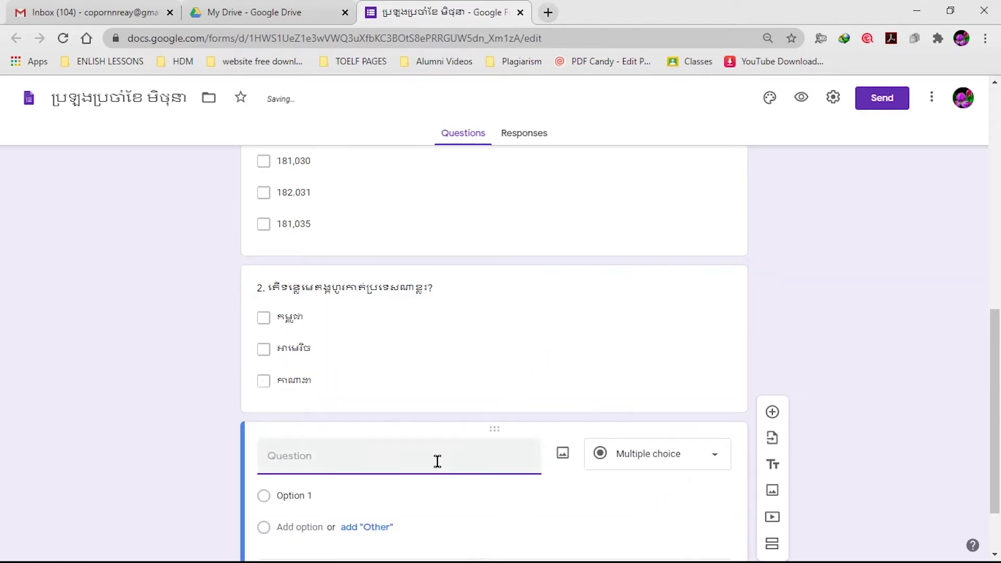
text(ត)
key(BackSpace)
key(BackSpace)
text(3)
key(BackSpace)
text(3.)
text(តើប្រទេសកម្ពុជា)
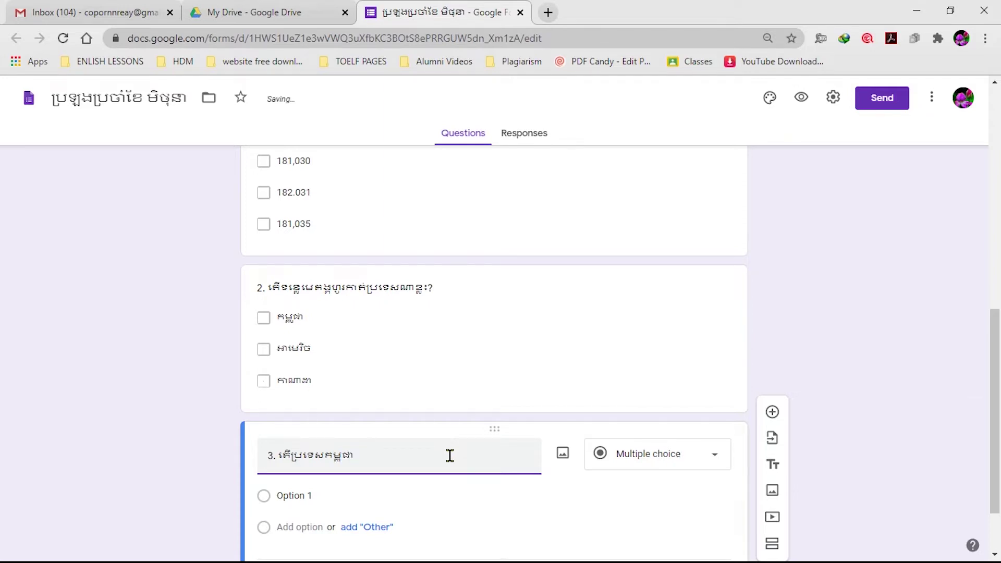
text(មានប៉ុន្មានខេត្តក)
text(្រ)
text(្រ)
text(?)
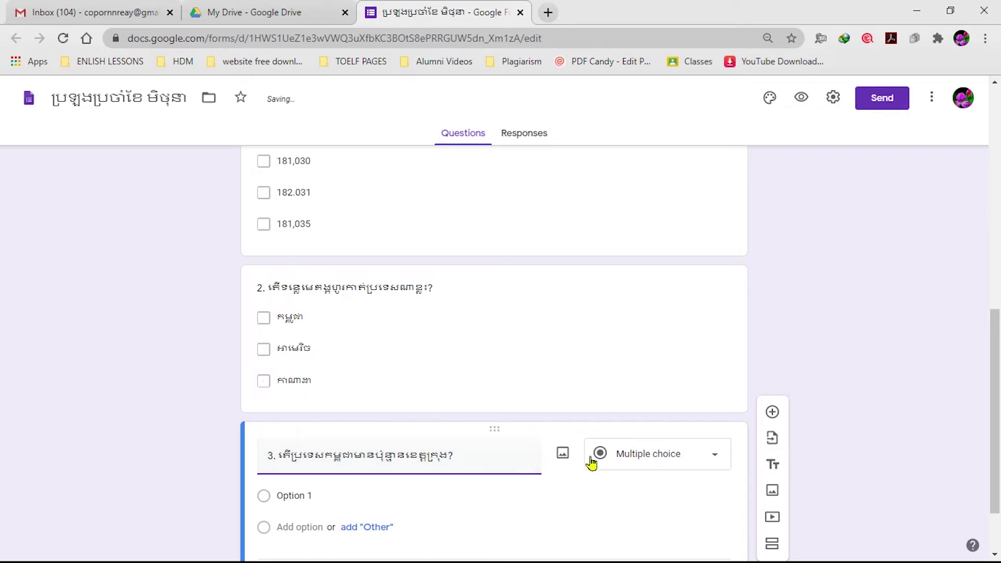
Set question 3 to the Checkboxes answer type with the options "23", "24" and "25"
scroll(214, 460, down, 2)
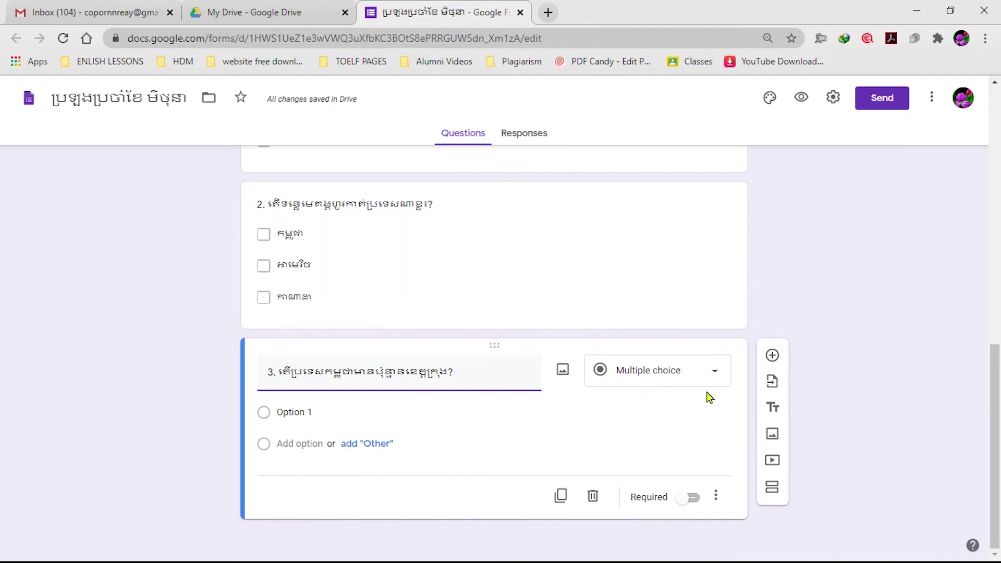
click(714, 371)
click(615, 275)
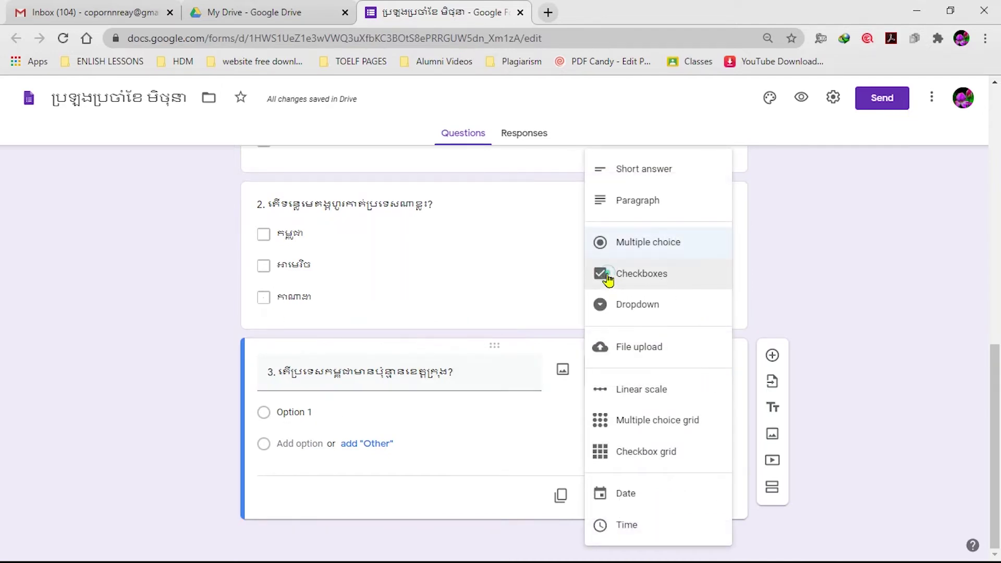
click(305, 415)
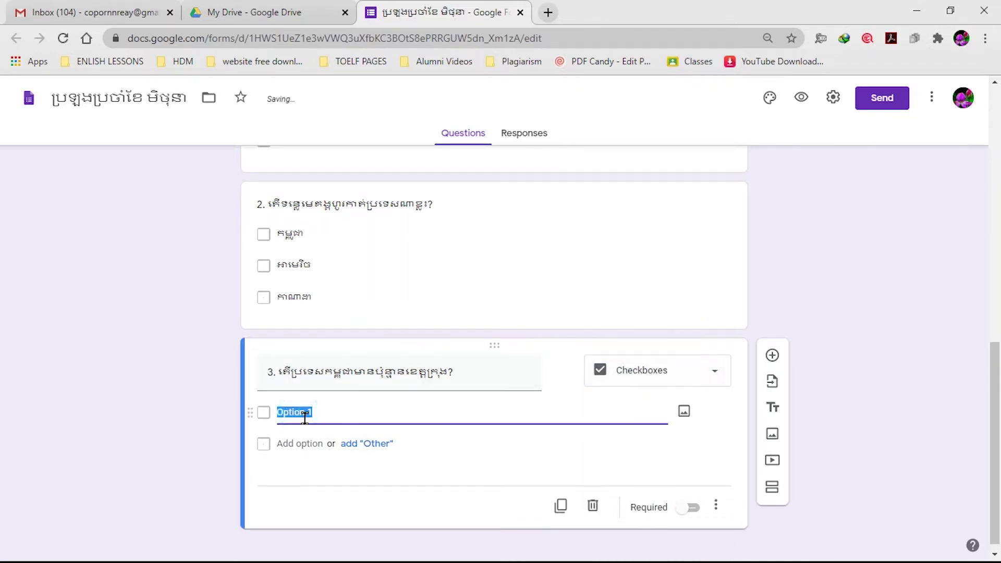
text(២៣)
key(Return)
text(2)
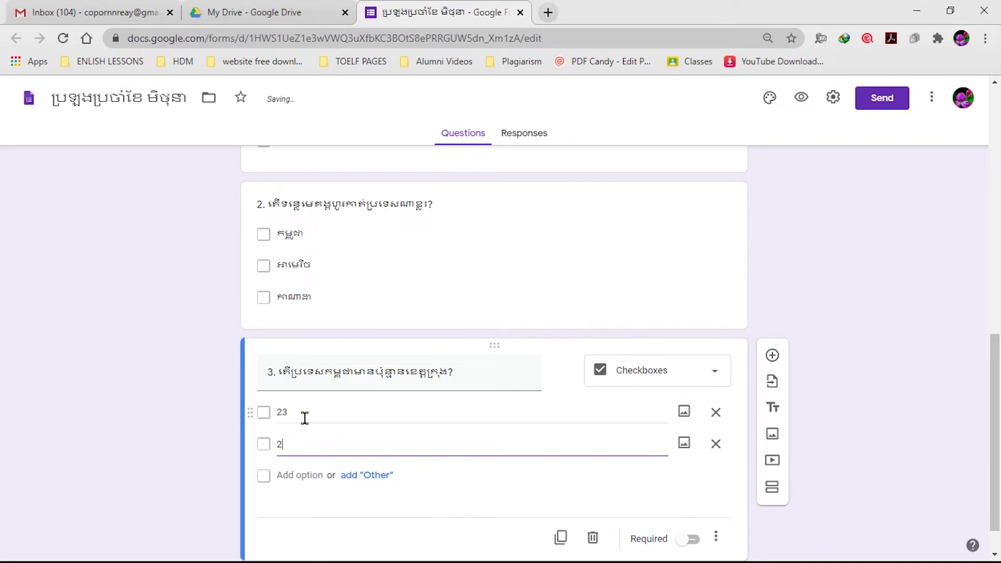
key(Return)
text(25)
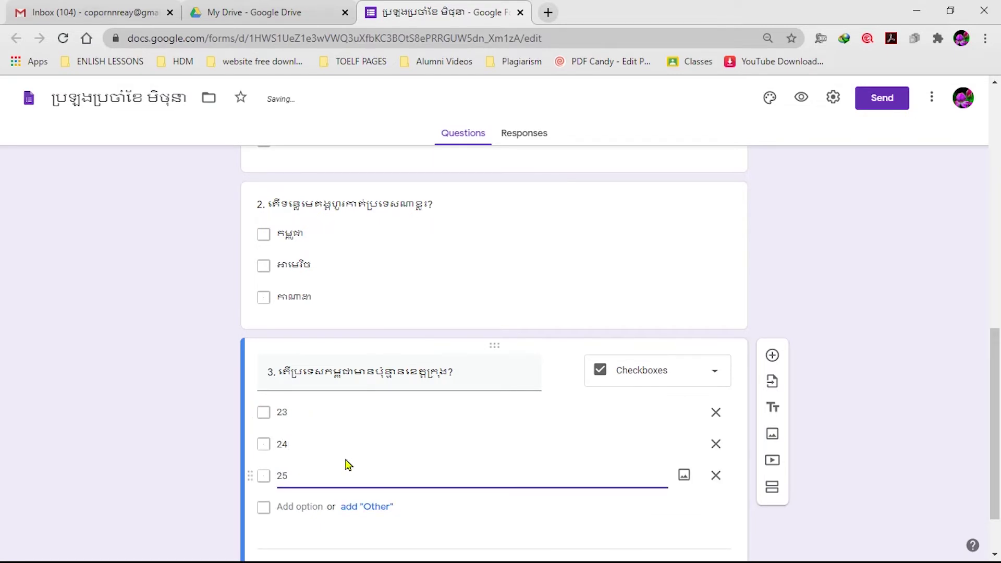
scroll(347, 464, down, 2)
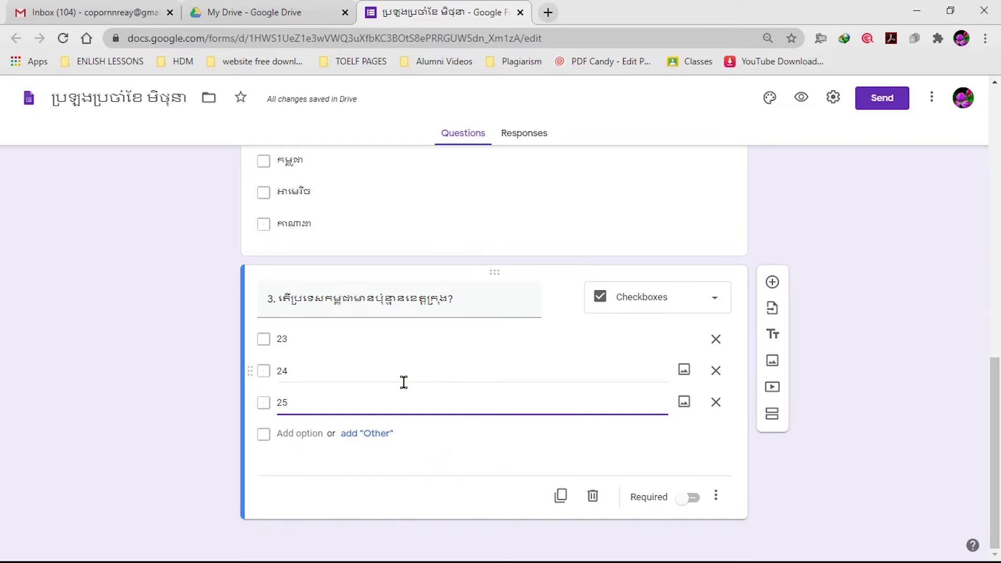
scroll(281, 387, up, 15)
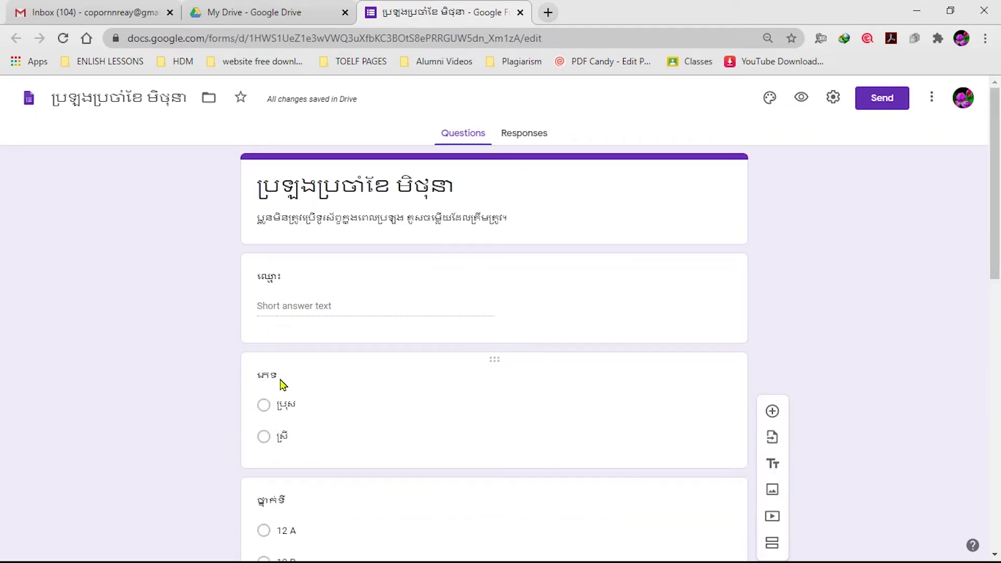
scroll(307, 308, down, 15)
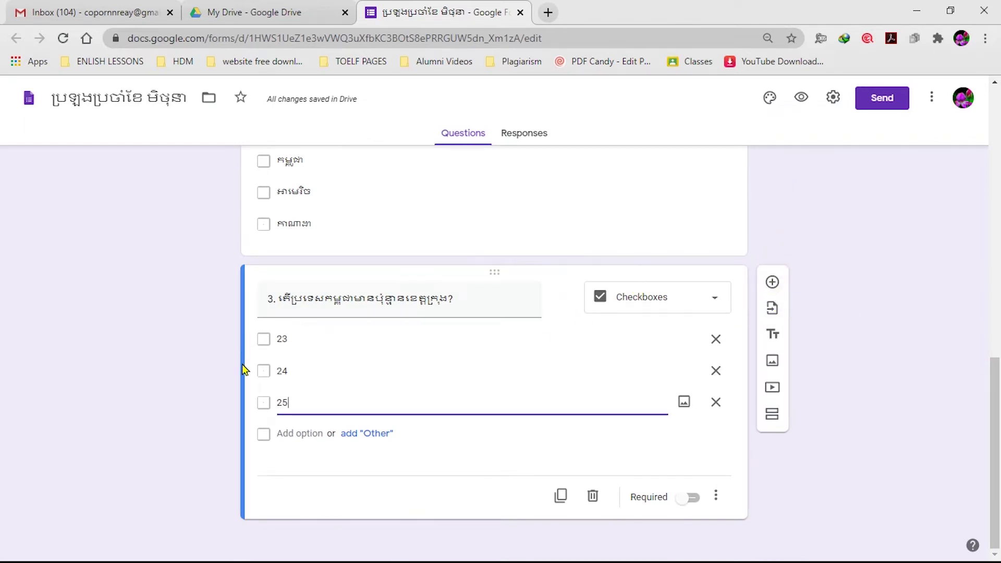
scroll(647, 329, up, 3)
scroll(652, 346, down, 3)
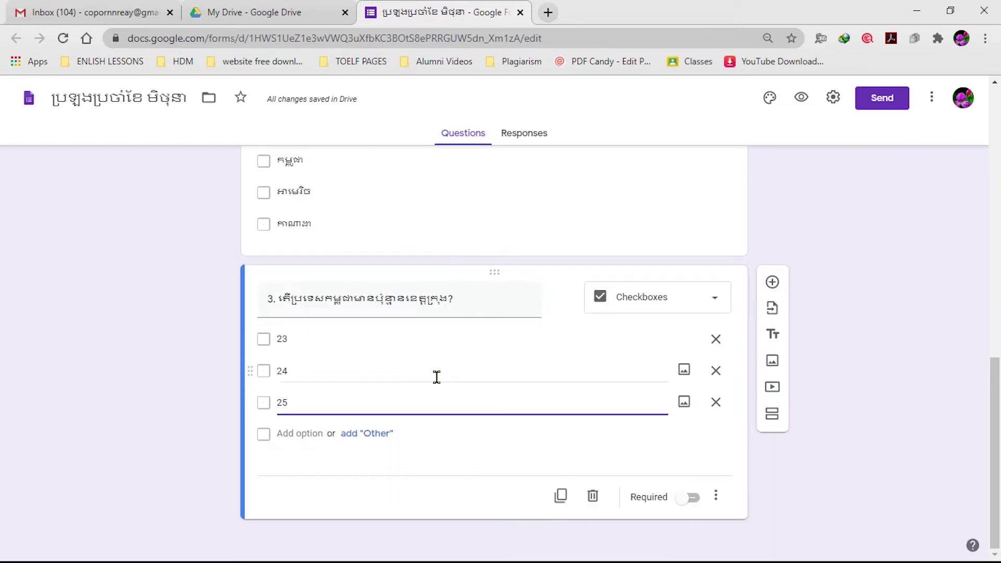
Look over the form's questions and open the form settings
scroll(335, 353, up, 10)
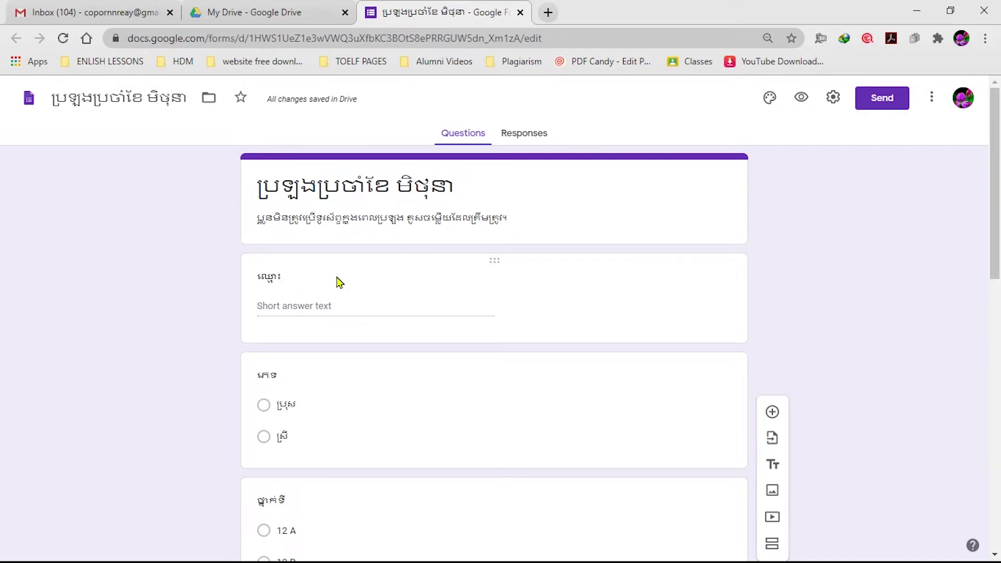
scroll(309, 287, down, 3)
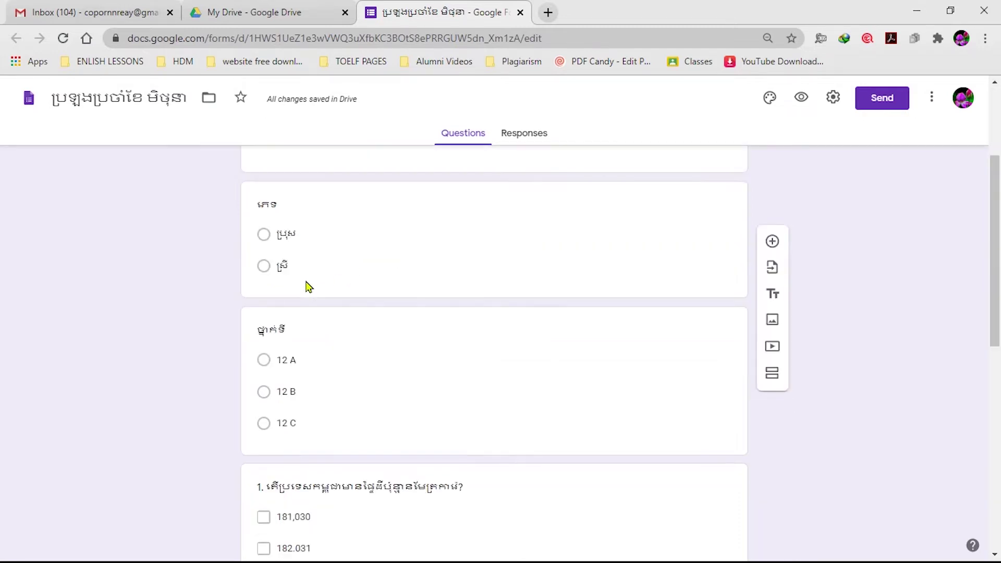
scroll(309, 286, down, 9)
scroll(309, 287, up, 6)
click(833, 103)
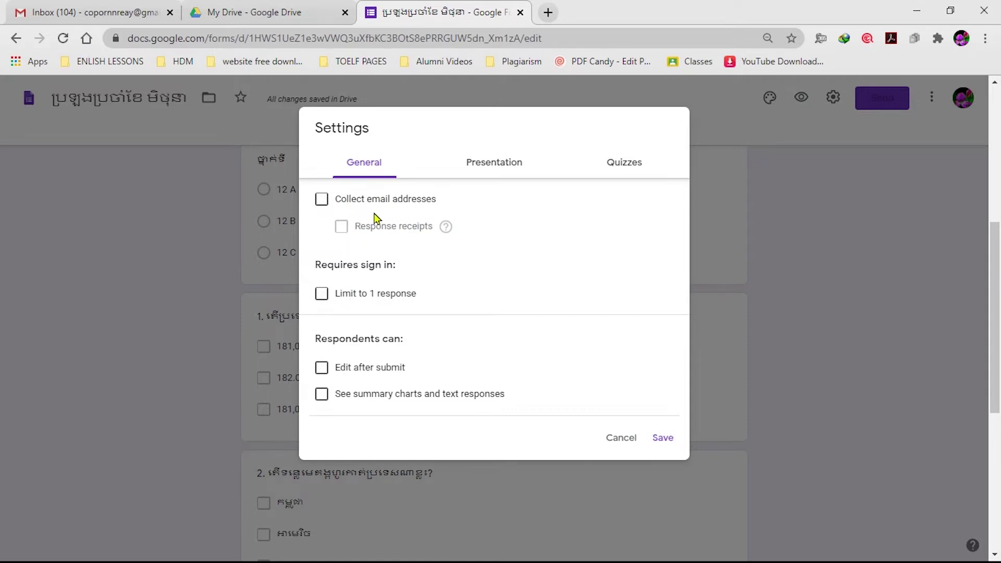
click(322, 201)
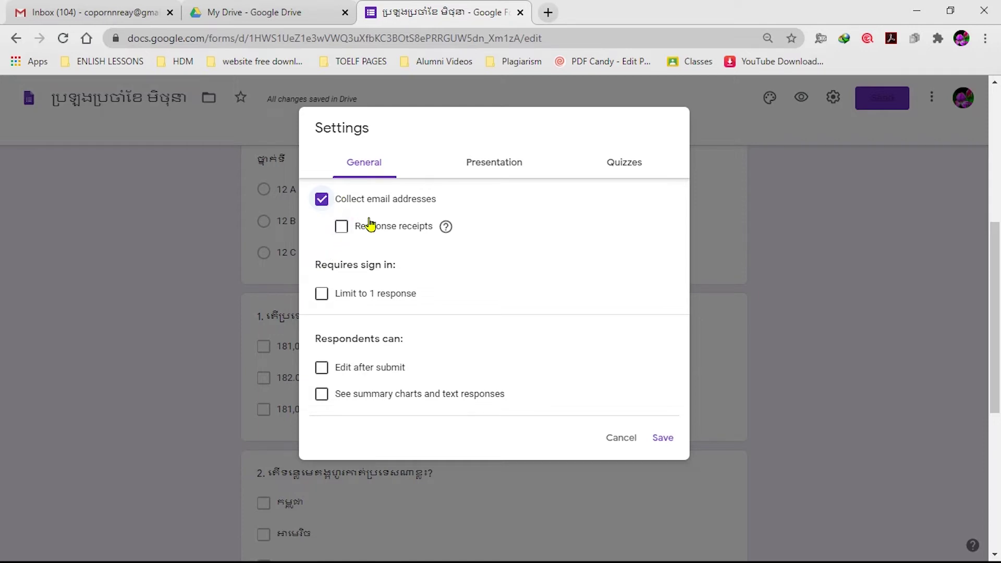
click(322, 199)
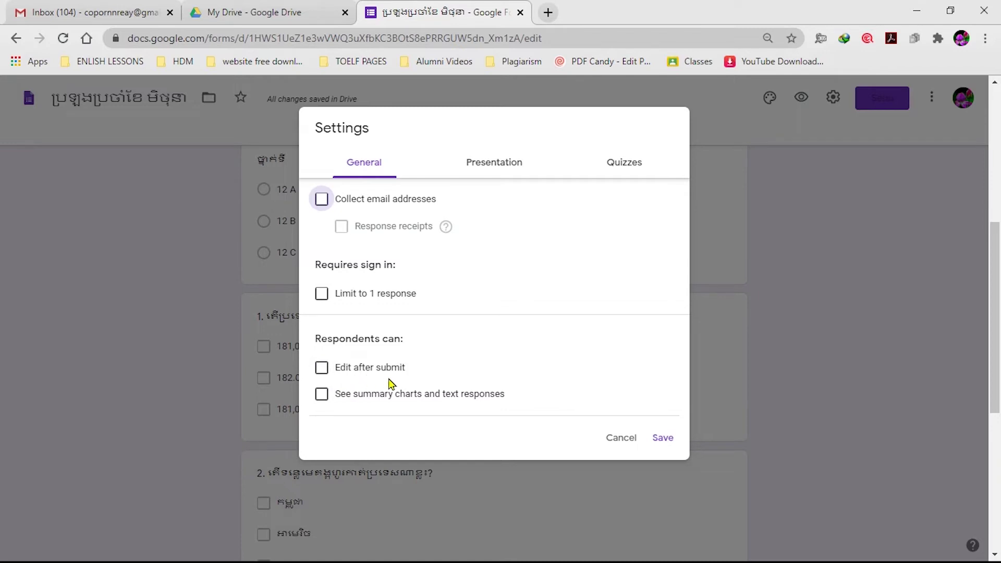
click(322, 368)
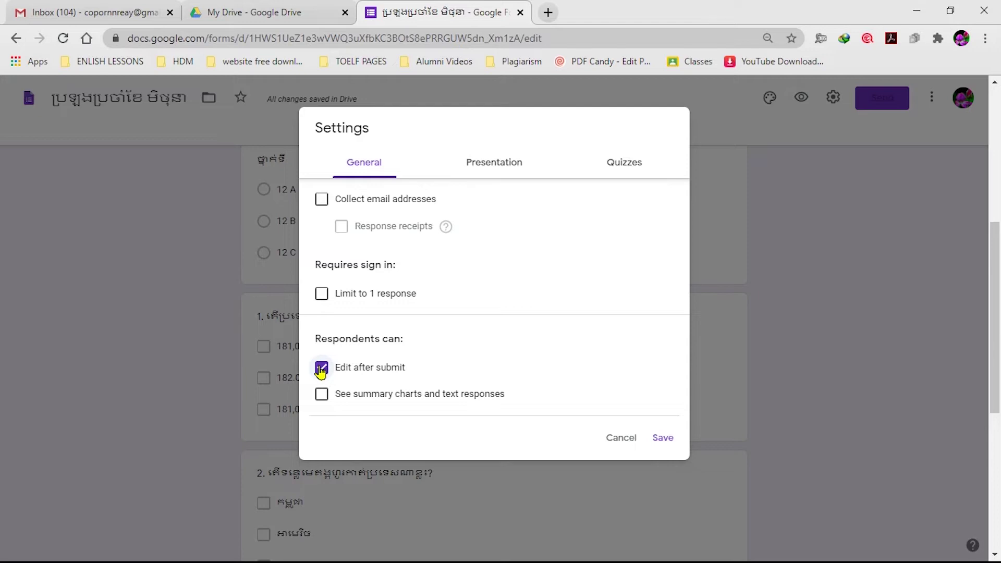
click(320, 371)
Allow respondents to see summary charts and text responses in the general settings
click(321, 396)
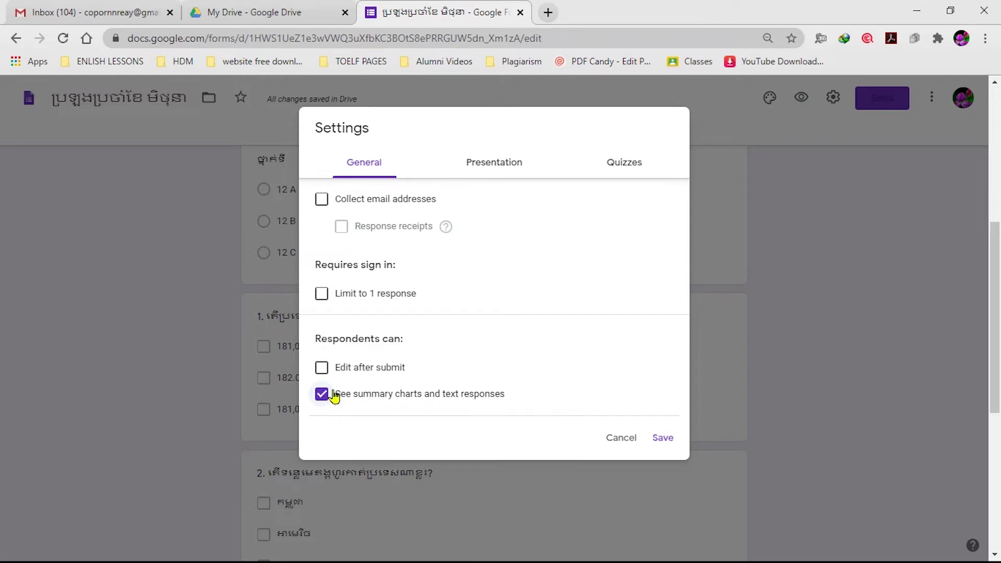
click(364, 165)
Set the form's confirmation message to "អរគុណ និងសំណាងល្អ" in the presentation settings
click(490, 168)
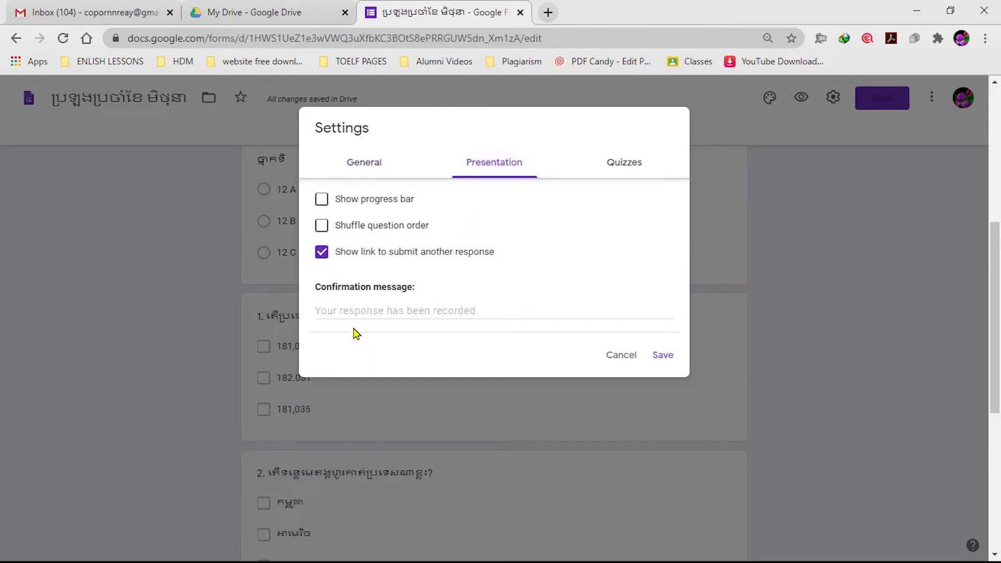
click(353, 310)
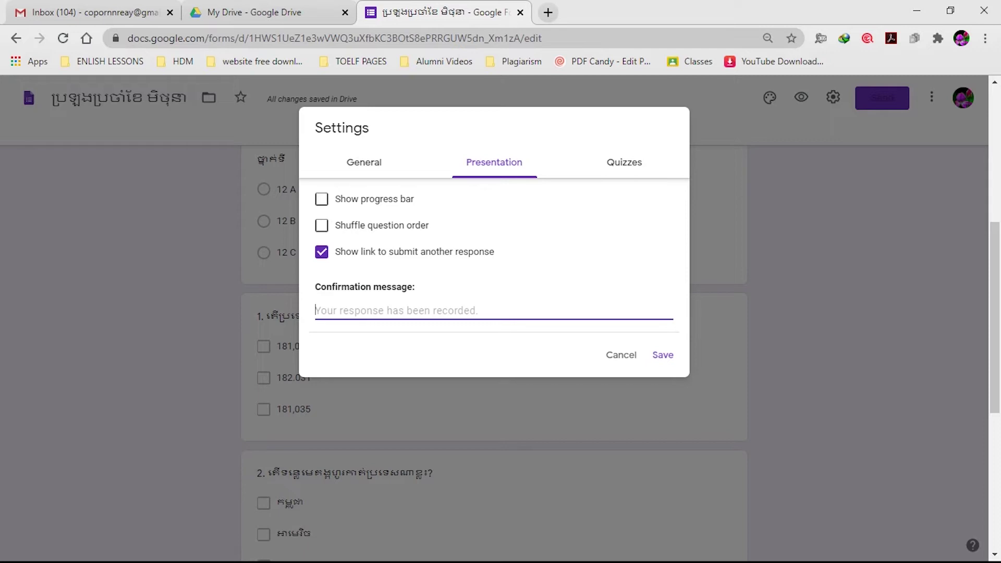
text(G)
key(BackSpace)
text(អរគុណ និងសំណាងល្អ)
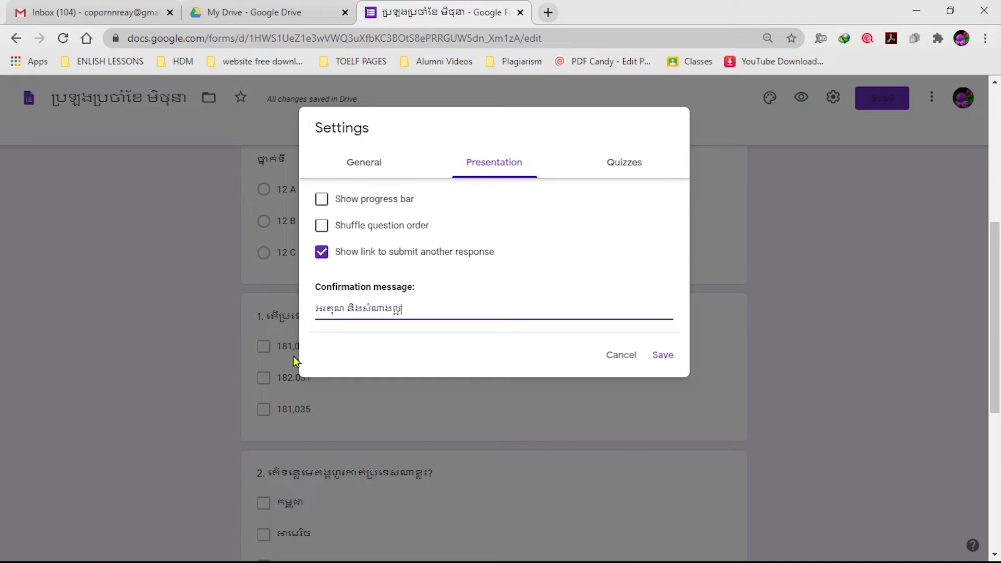
click(426, 310)
Make the form a quiz, leaving point values visible to respondents, and save the settings
click(635, 170)
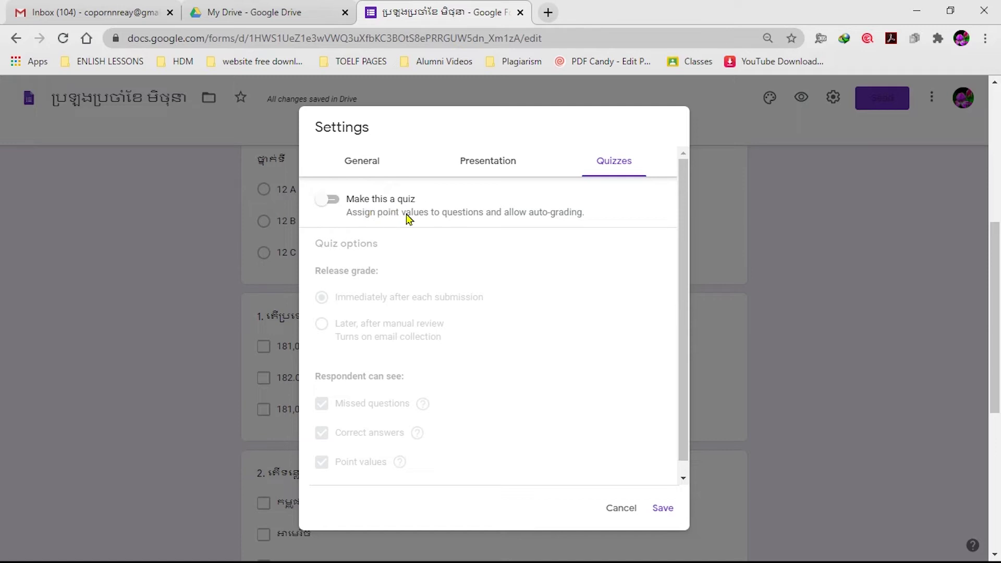
click(330, 199)
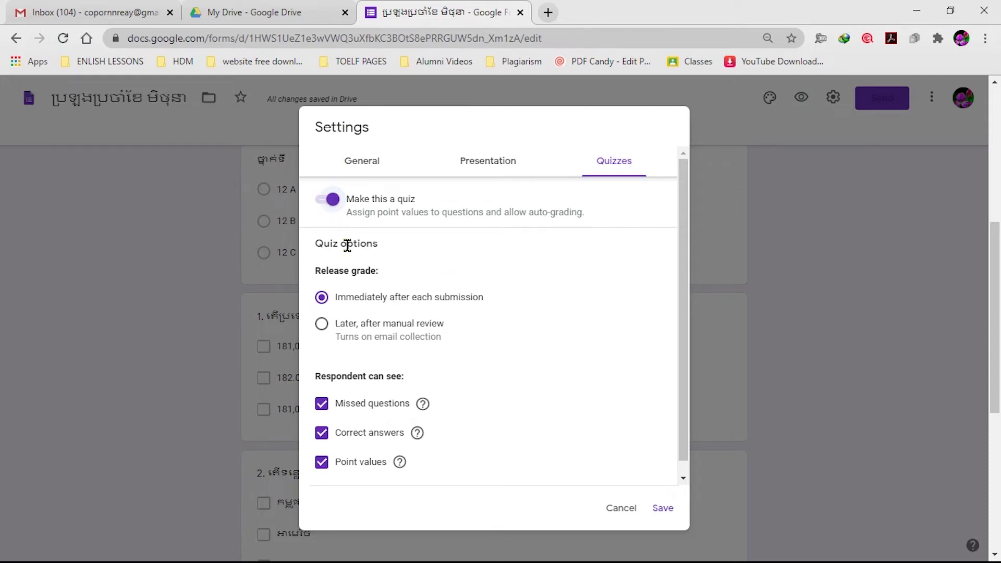
click(333, 203)
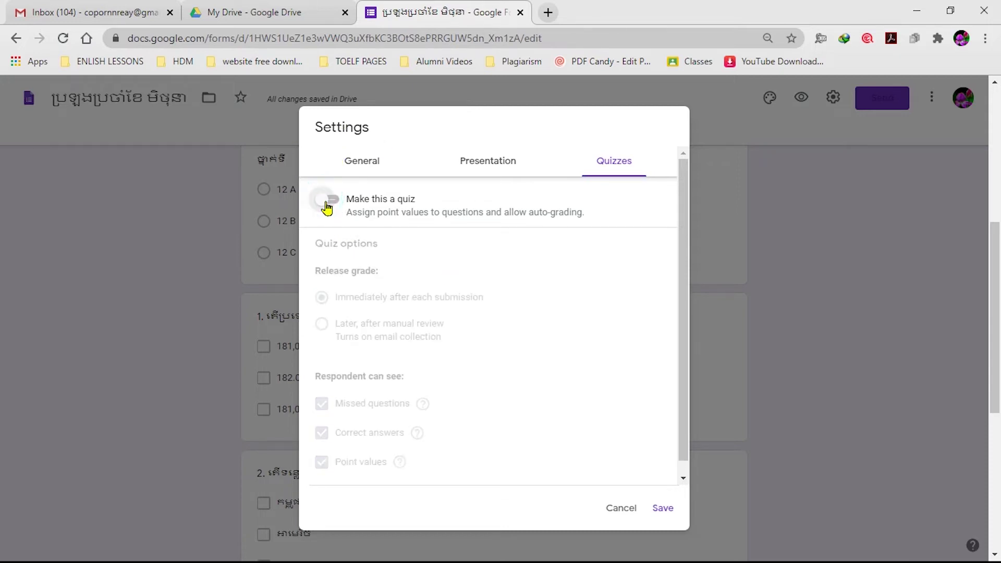
click(334, 206)
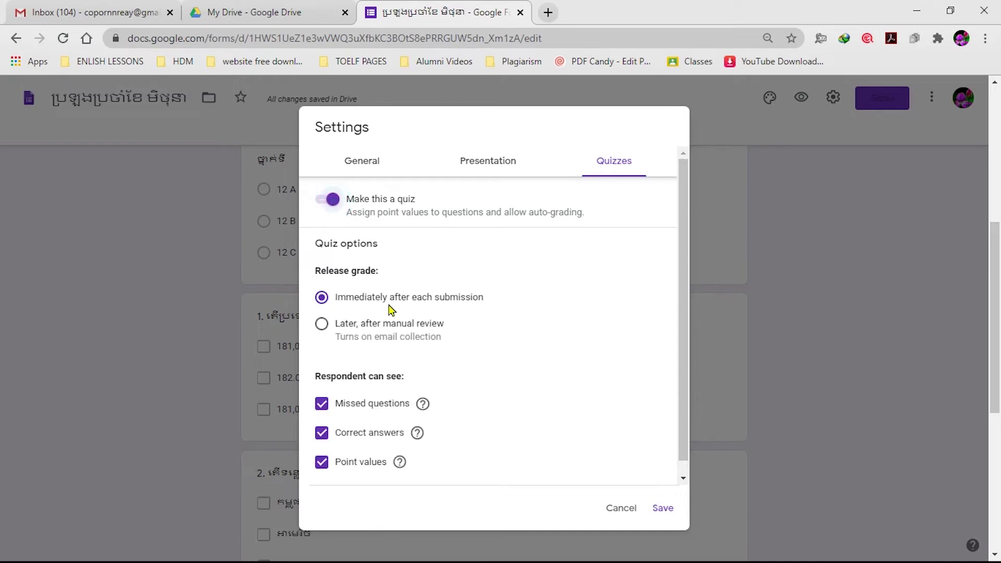
scroll(363, 300, down, 1)
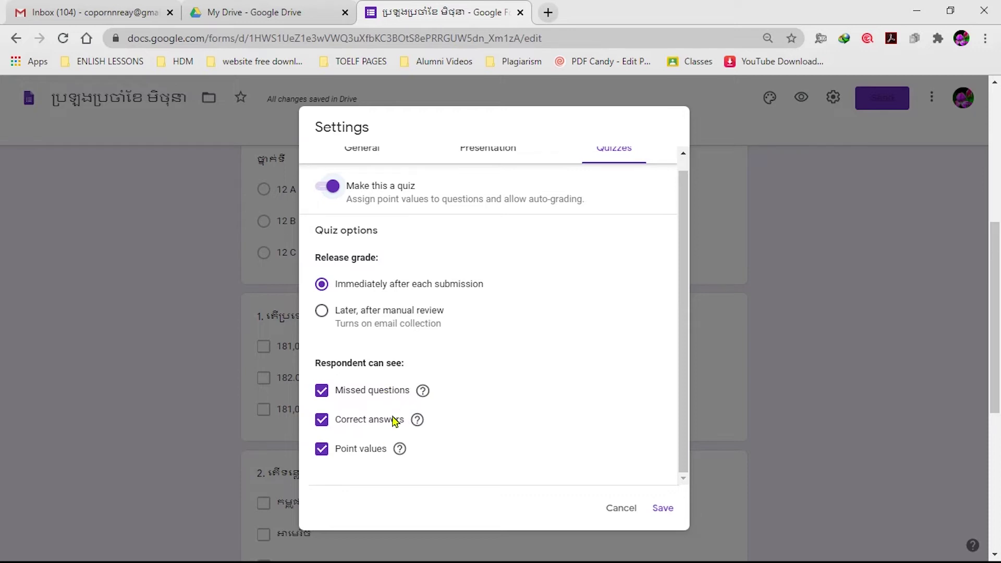
mouse_move(394, 453)
click(321, 450)
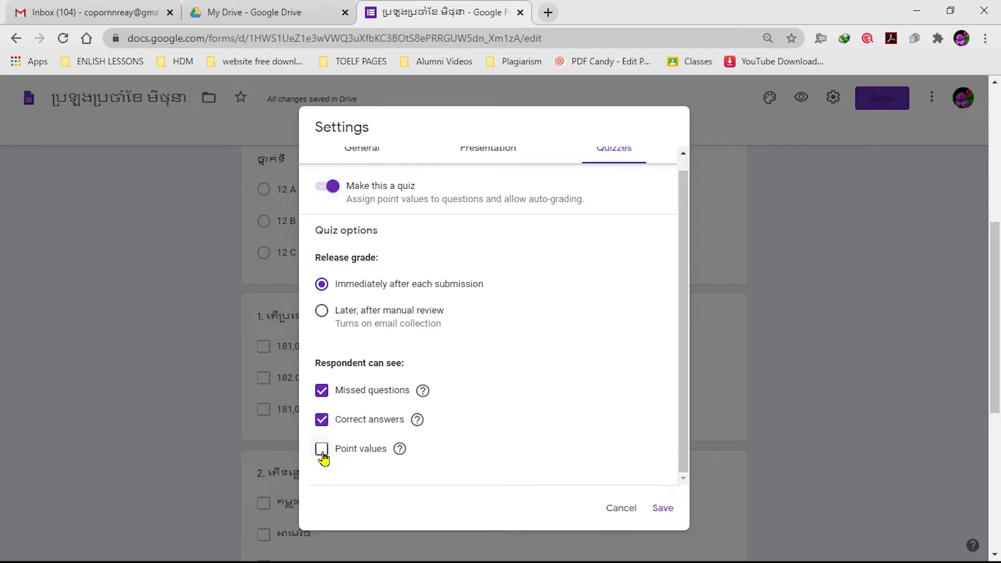
click(322, 453)
scroll(584, 287, up, 1)
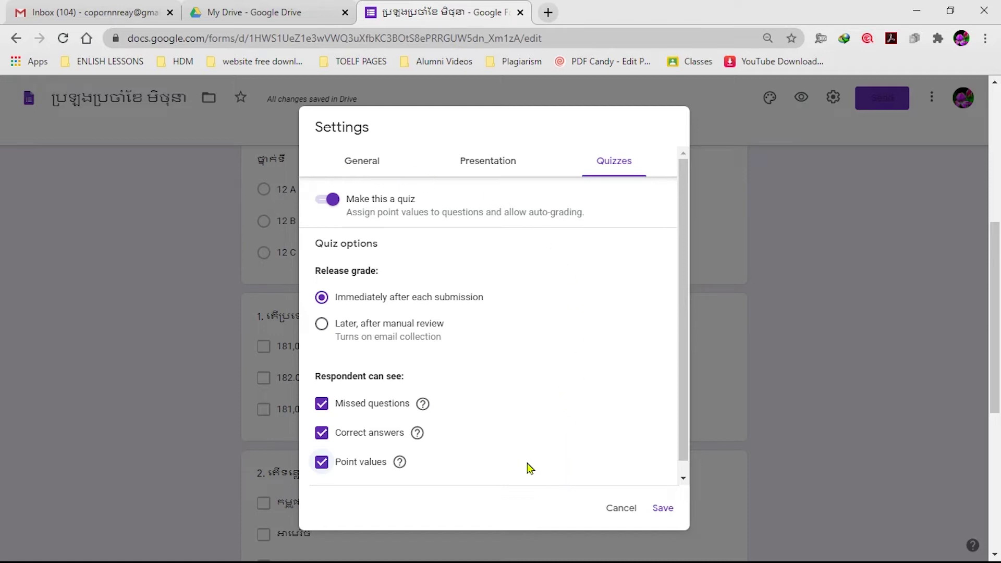
click(662, 509)
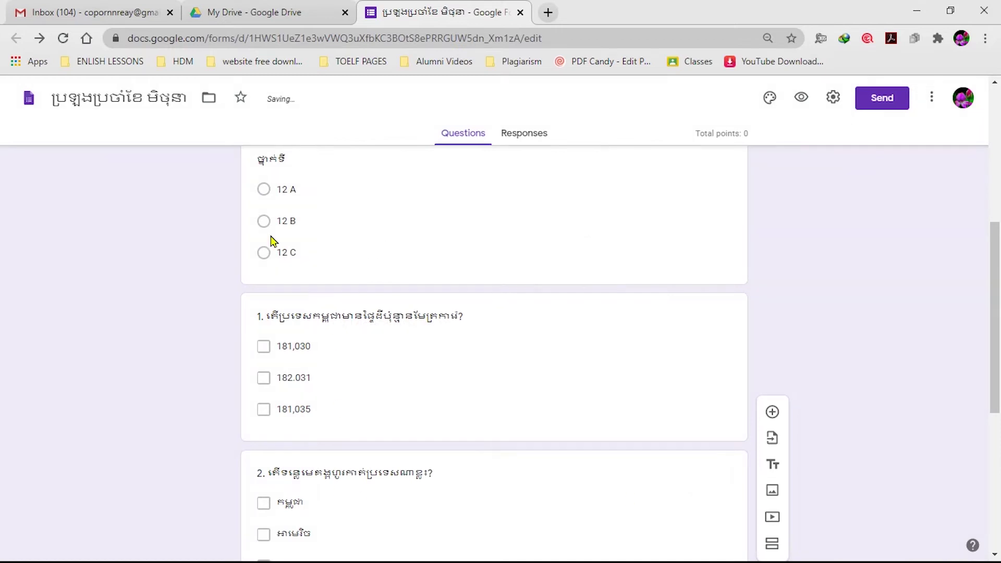
Look over the student detail questions and exam questions 1 and 2 with their answer options
scroll(276, 247, down, 5)
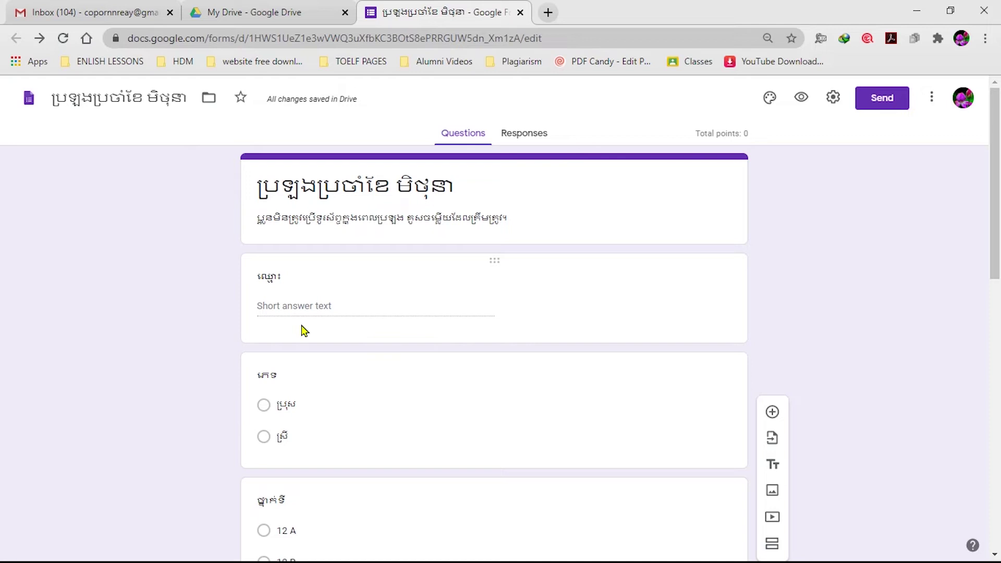
scroll(324, 291, down, 6)
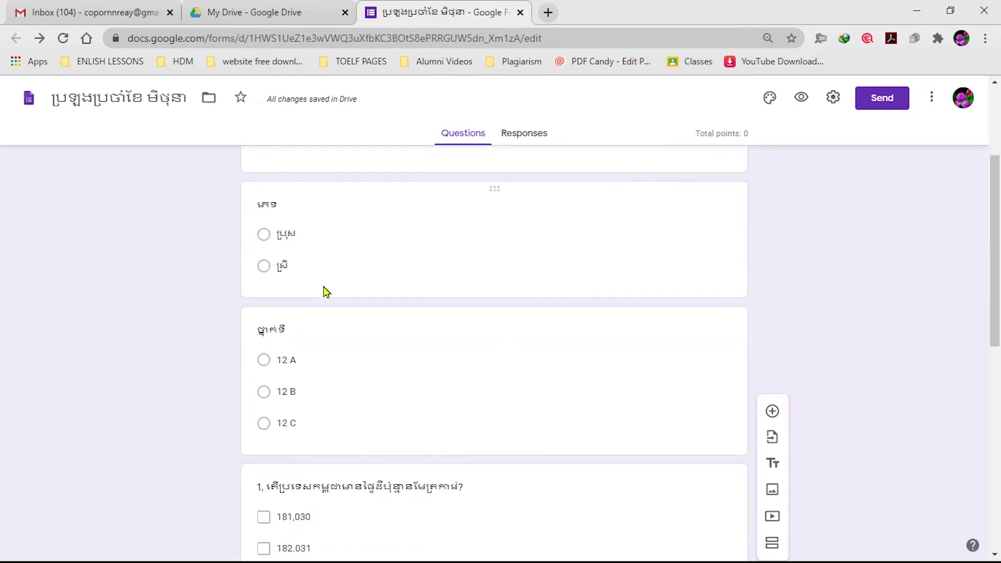
scroll(324, 292, up, 7)
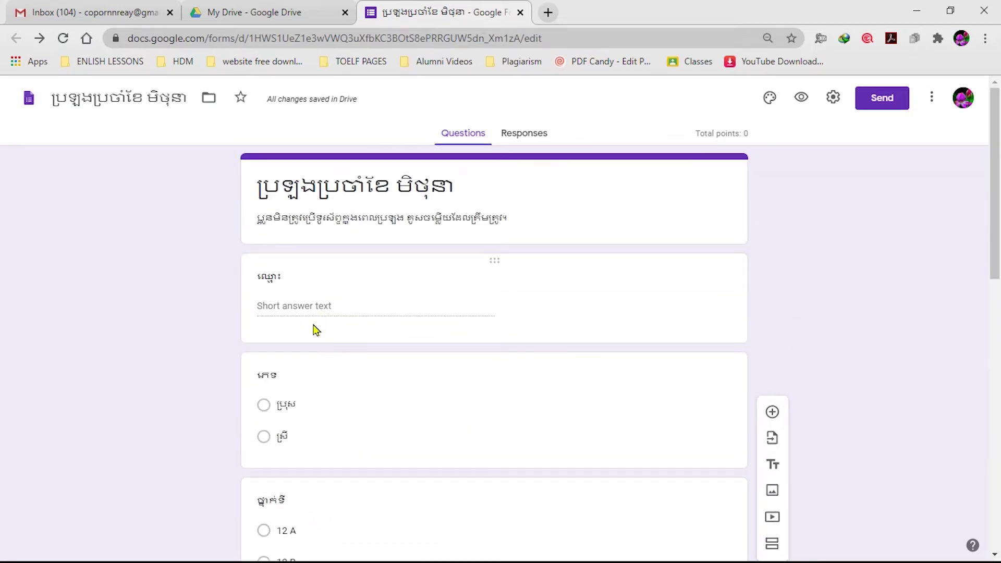
scroll(305, 443, down, 6)
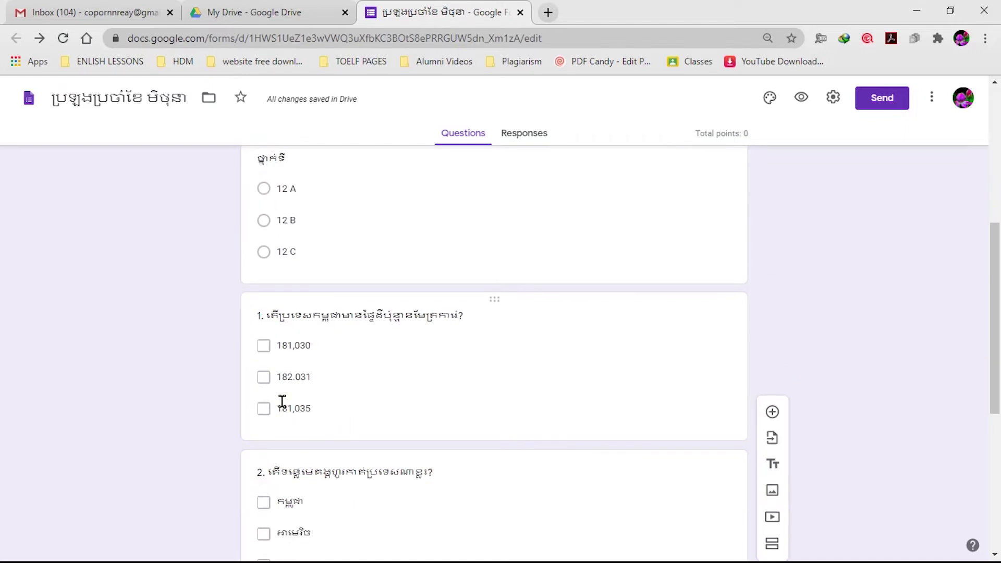
click(288, 380)
scroll(290, 386, down, 5)
click(291, 308)
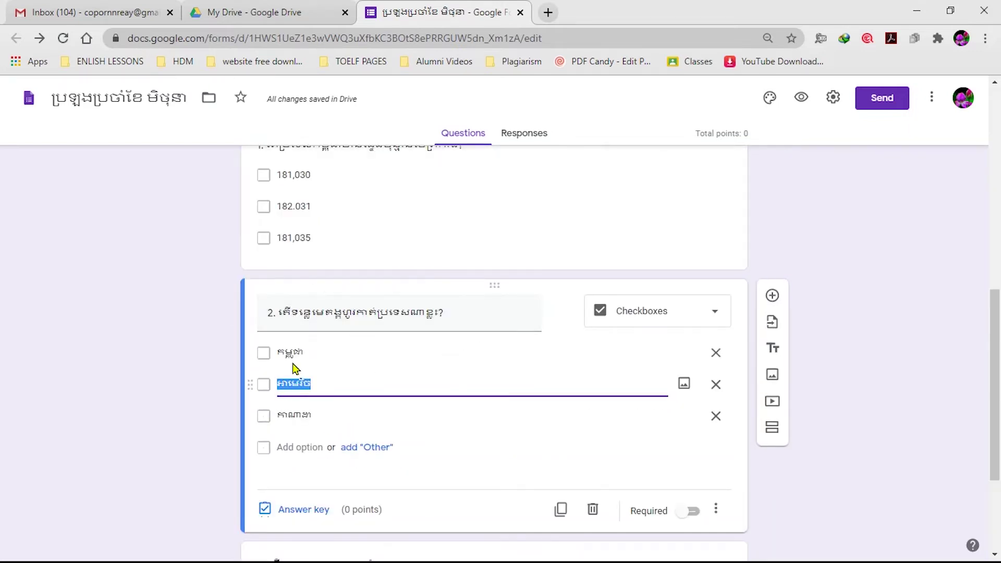
scroll(342, 311, up, 3)
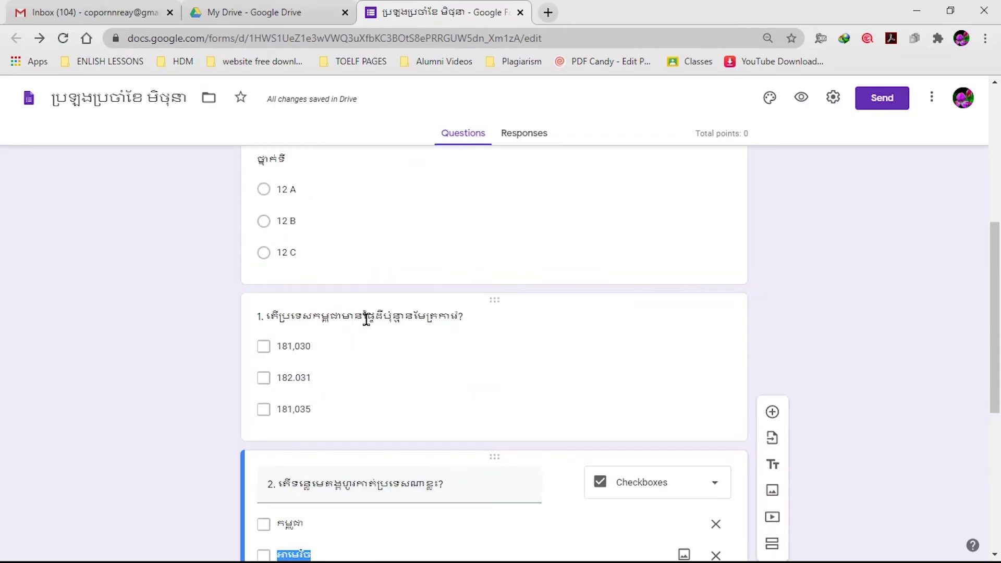
click(365, 317)
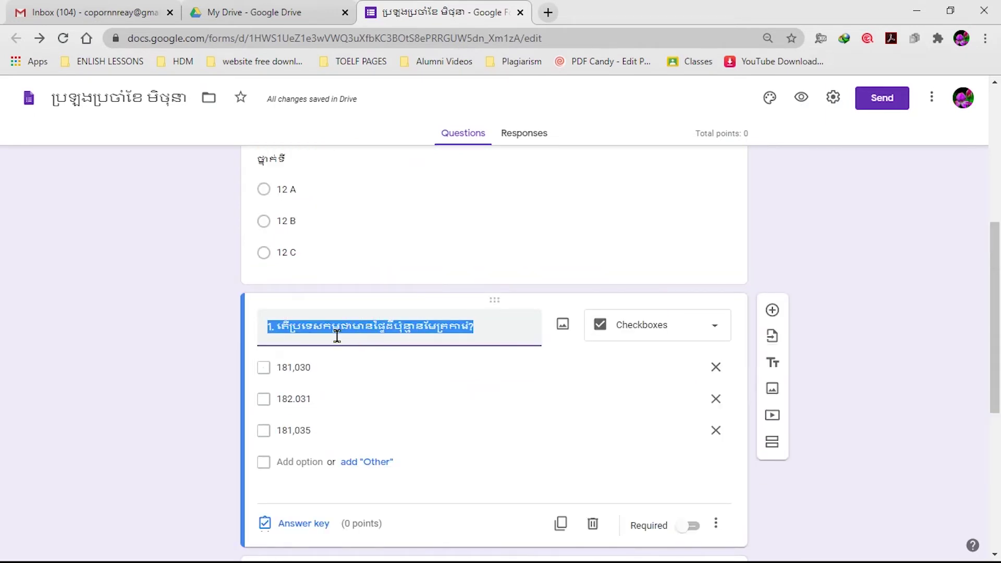
scroll(335, 353, down, 3)
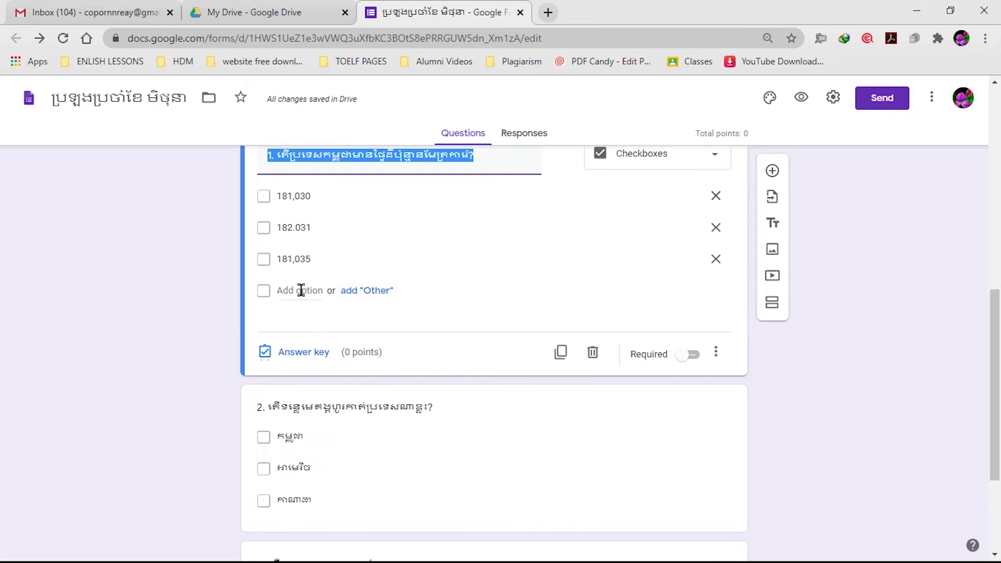
click(298, 260)
click(297, 228)
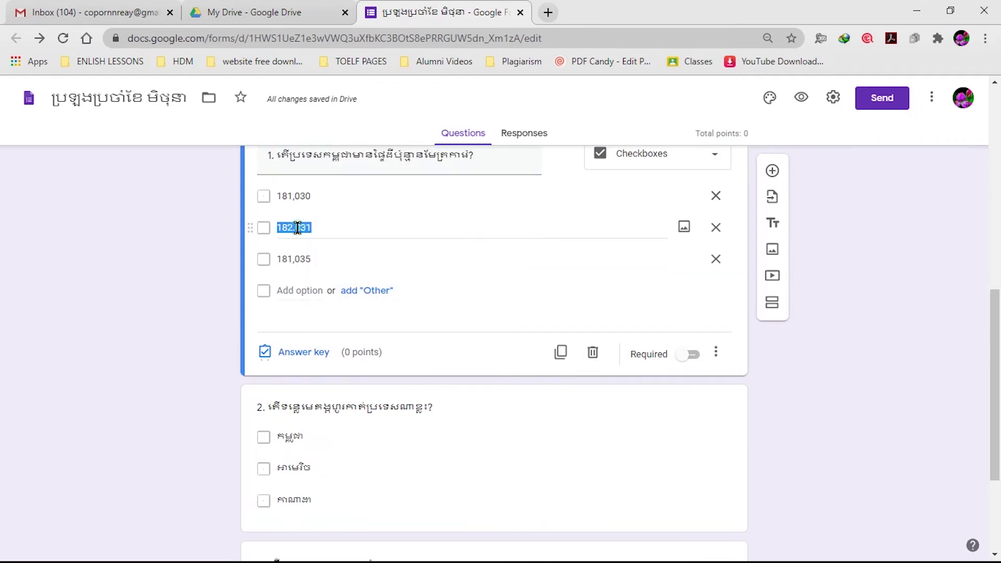
scroll(294, 245, up, 6)
scroll(294, 365, down, 3)
click(309, 333)
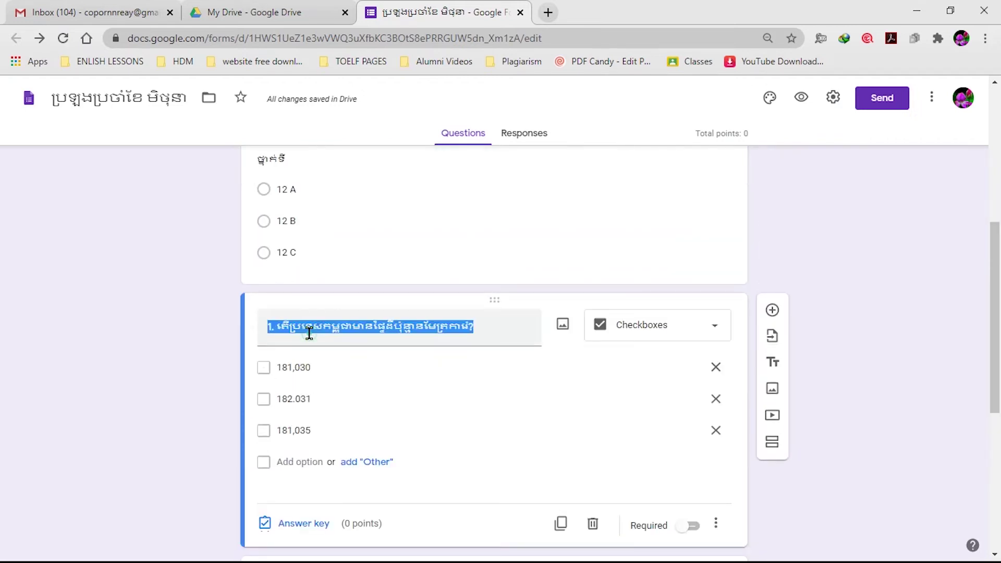
scroll(309, 333, down, 6)
scroll(310, 354, up, 6)
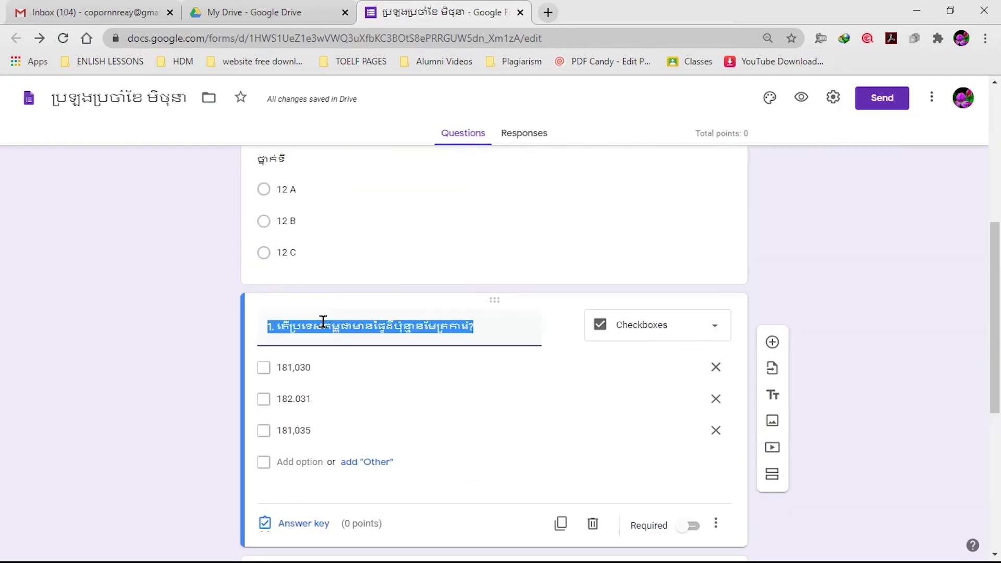
In question 1's answer key, set the score to 10 points and mark 181,035 as the correct answer
click(293, 430)
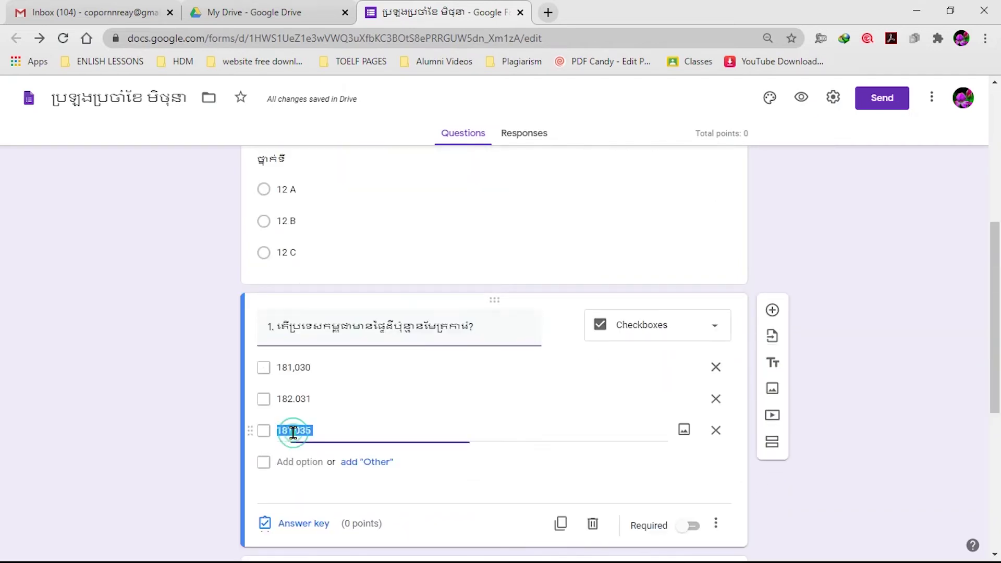
scroll(310, 418, down, 3)
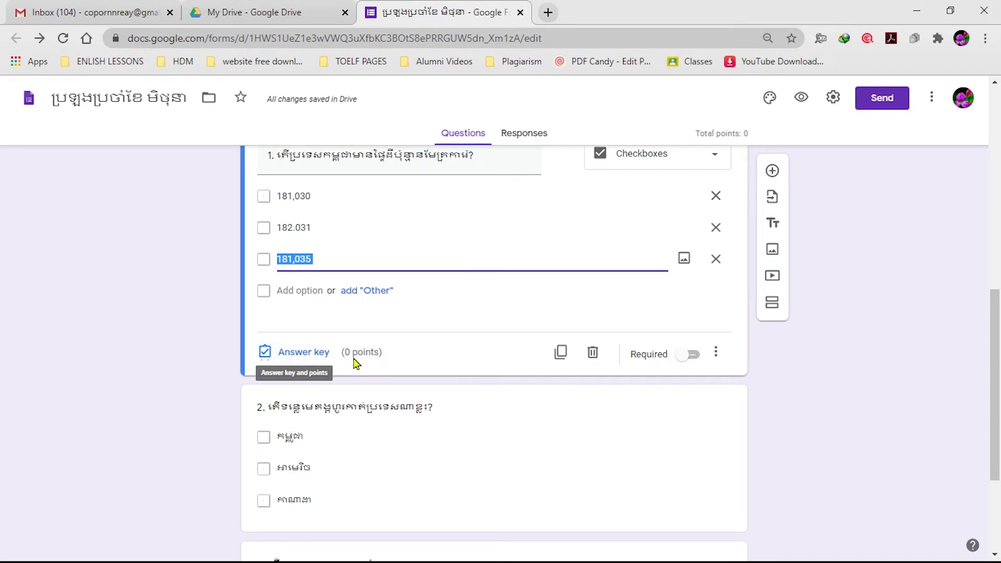
scroll(356, 363, up, 3)
scroll(356, 363, down, 3)
click(290, 358)
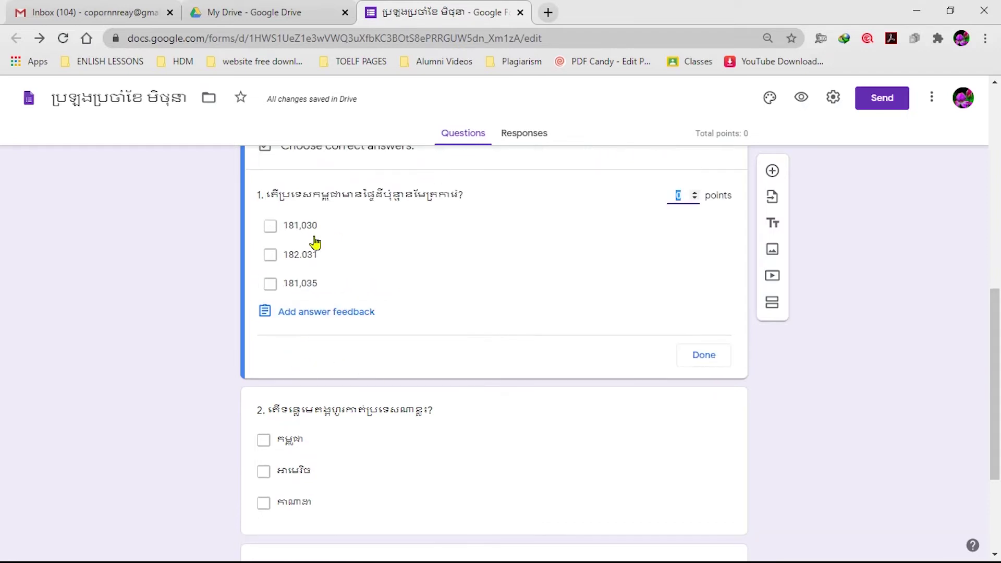
scroll(309, 246, up, 3)
click(683, 368)
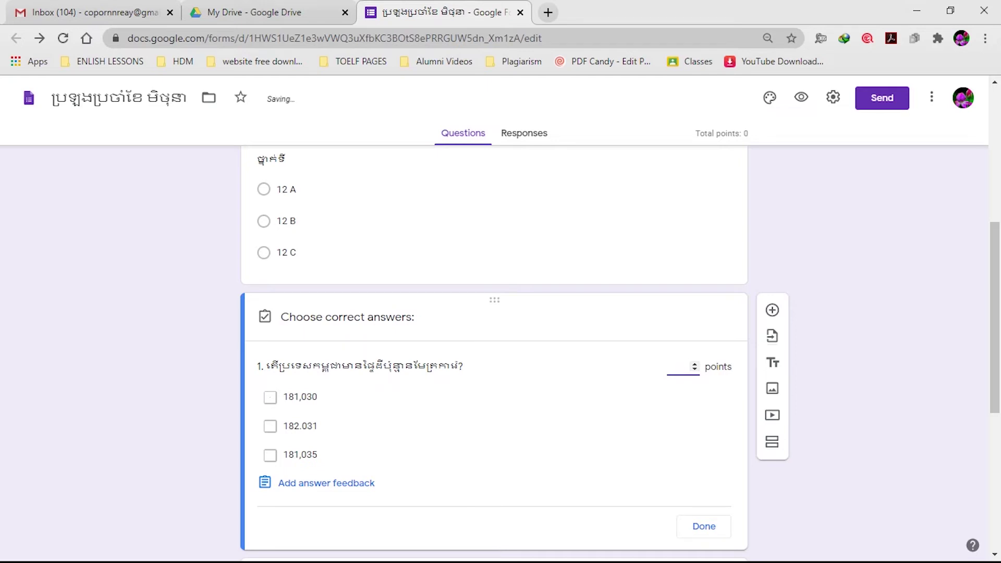
key(BackSpace)
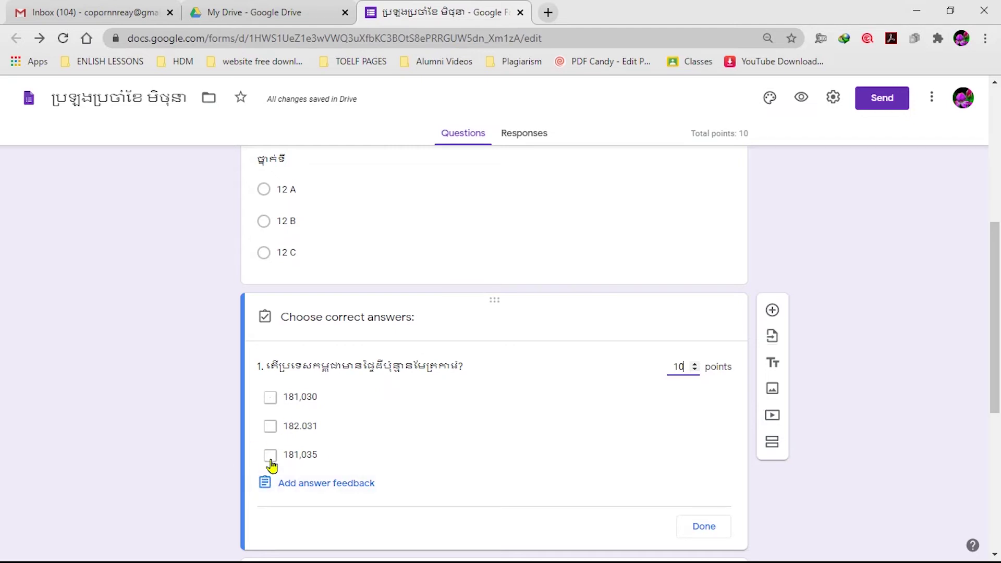
click(270, 455)
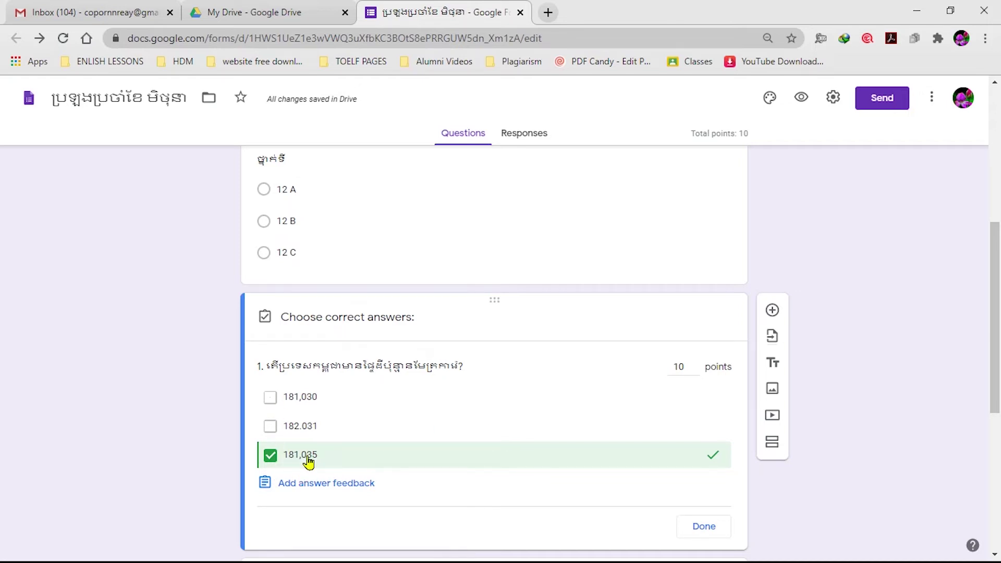
Keep 181,035 marked as question 1's correct answer and finish its answer key
click(269, 461)
click(270, 458)
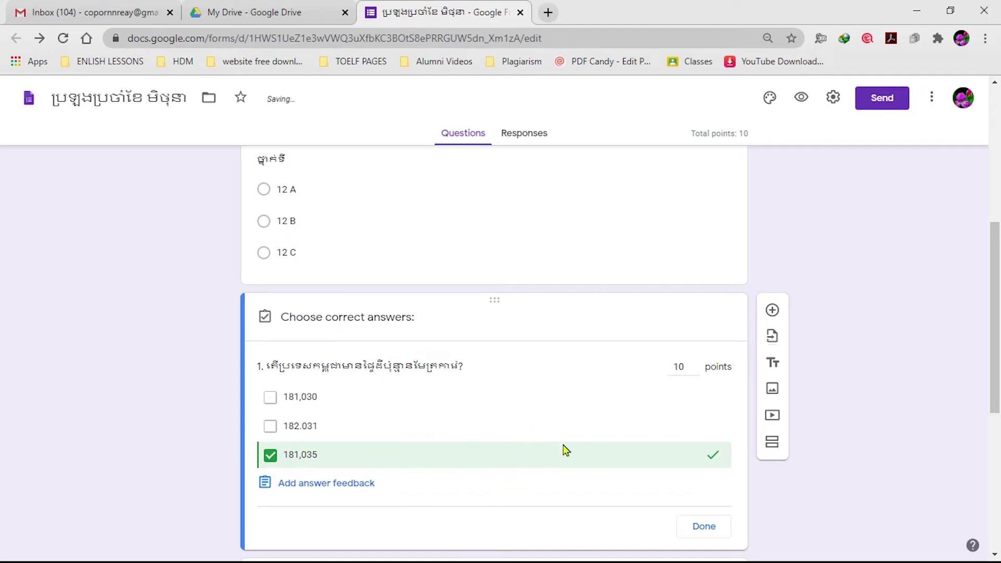
click(704, 527)
scroll(309, 394, down, 3)
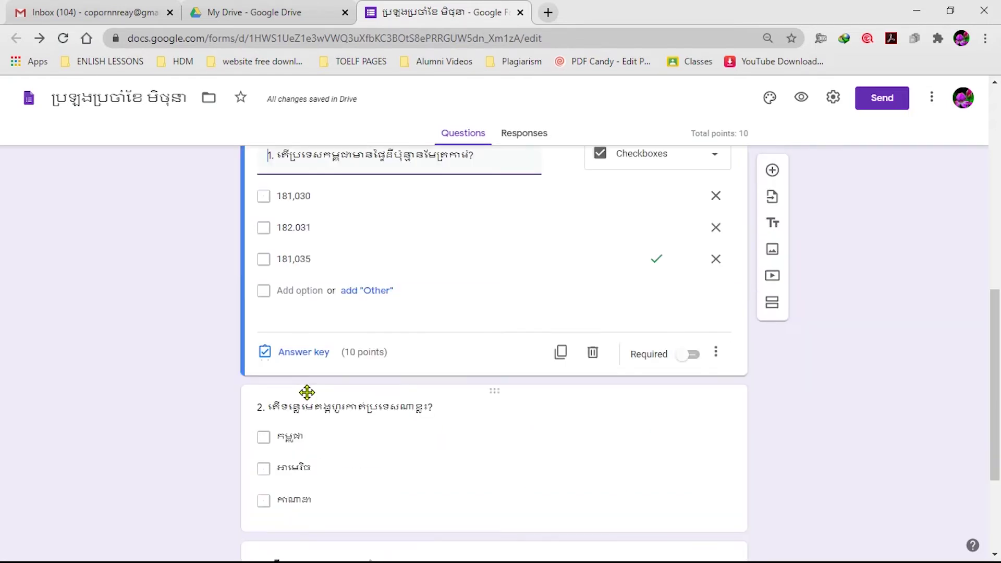
scroll(355, 371, up, 3)
scroll(313, 426, down, 3)
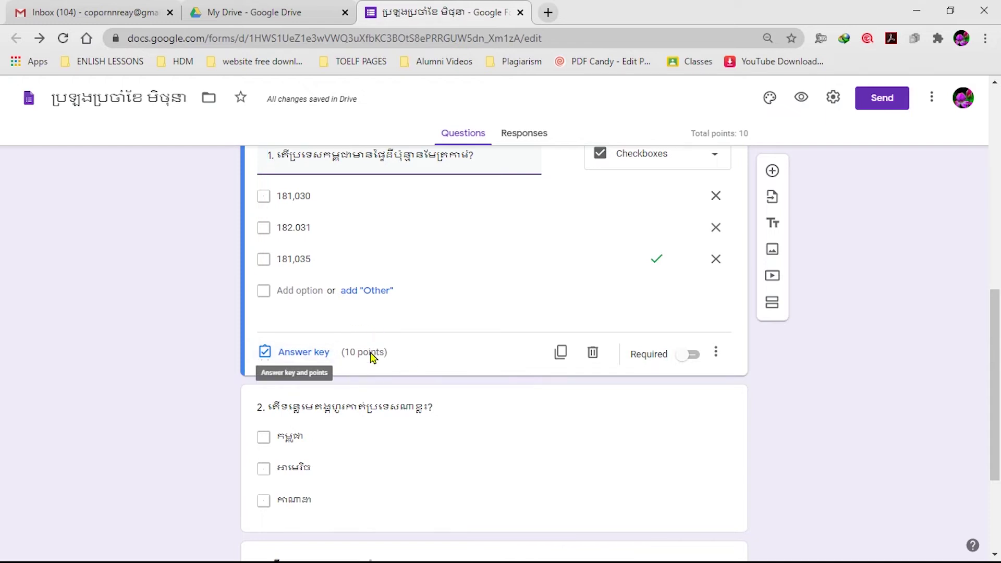
In question 2's answer key, set the score to 10 points and mark កម្ពុជា as the correct answer
scroll(371, 367, down, 3)
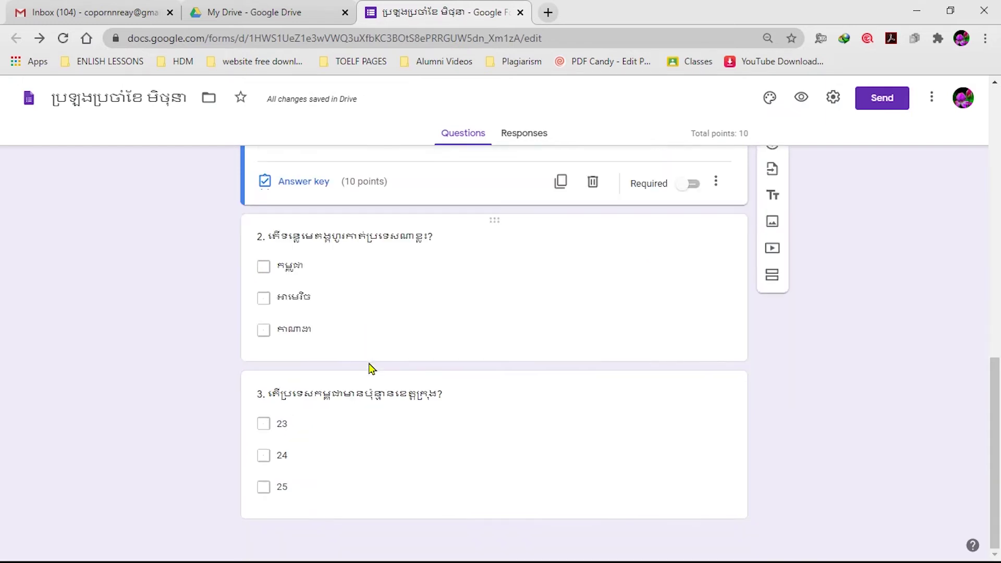
click(295, 325)
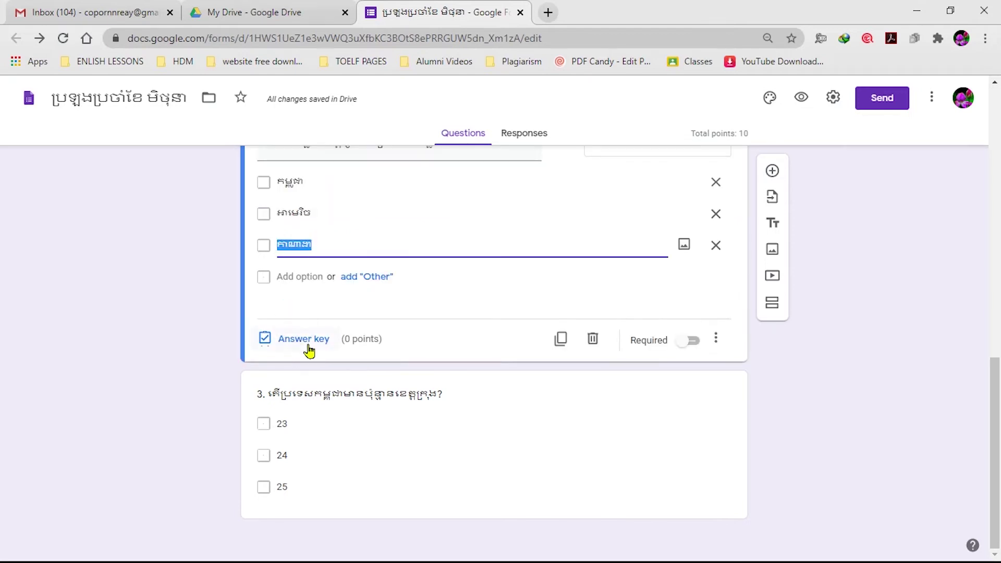
click(305, 339)
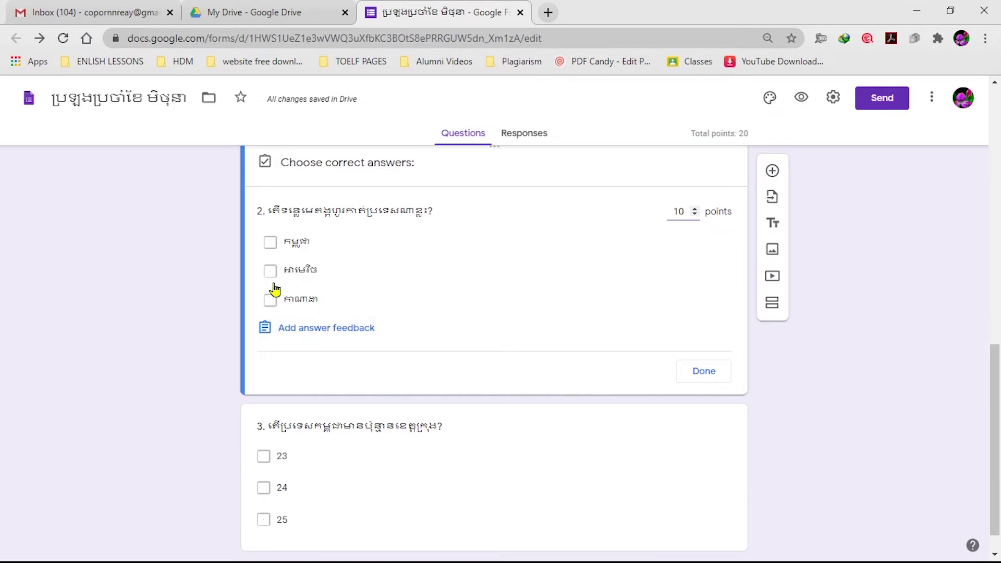
click(270, 243)
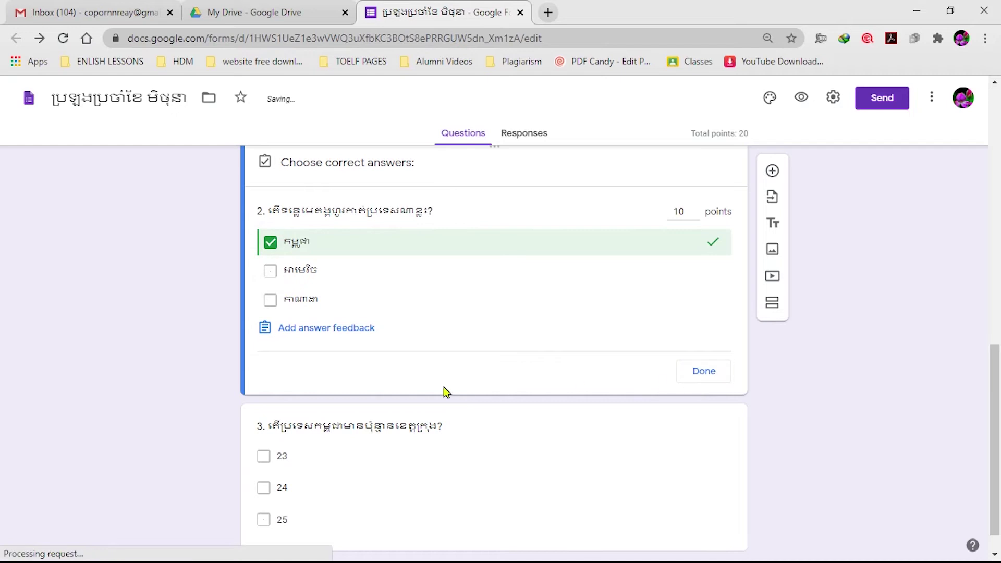
click(703, 371)
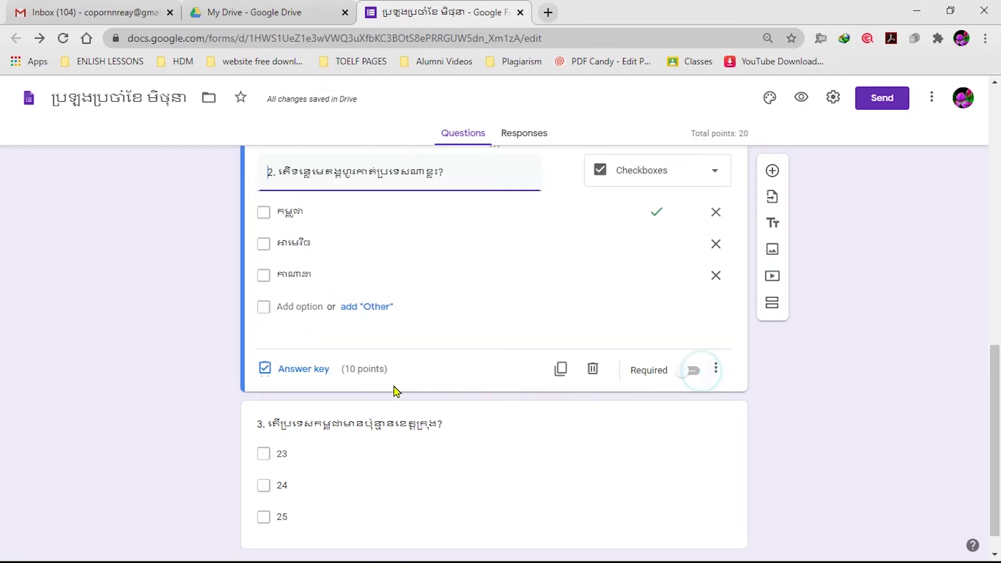
In question 3's answer key, set the score to 10 points and mark 25 as the correct answer
click(285, 485)
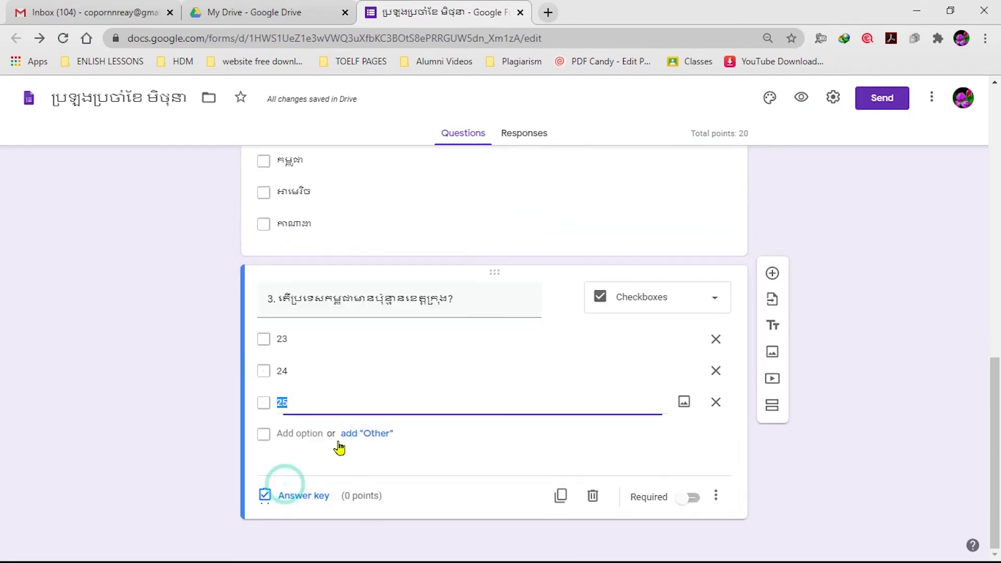
click(306, 498)
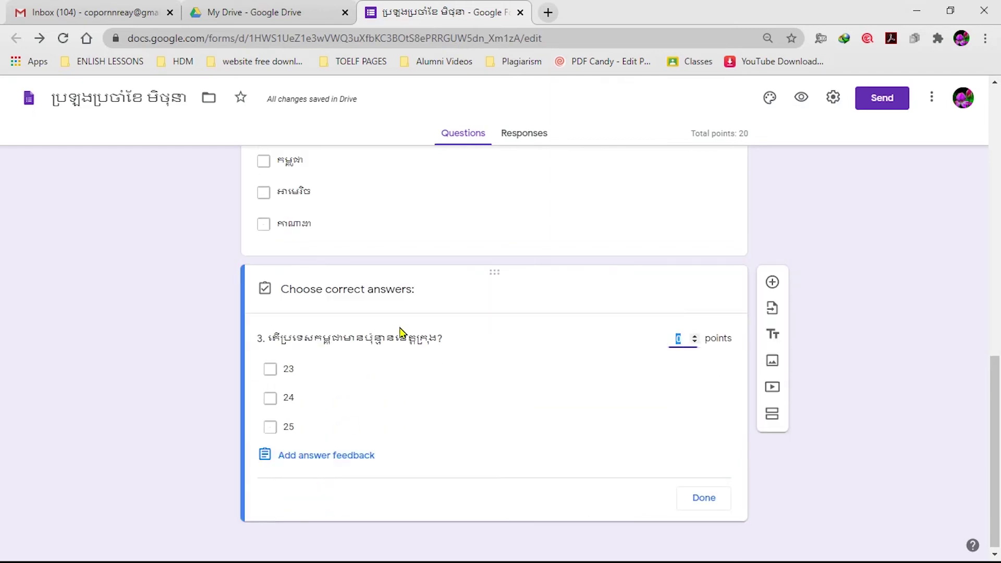
click(669, 342)
text(10)
click(270, 429)
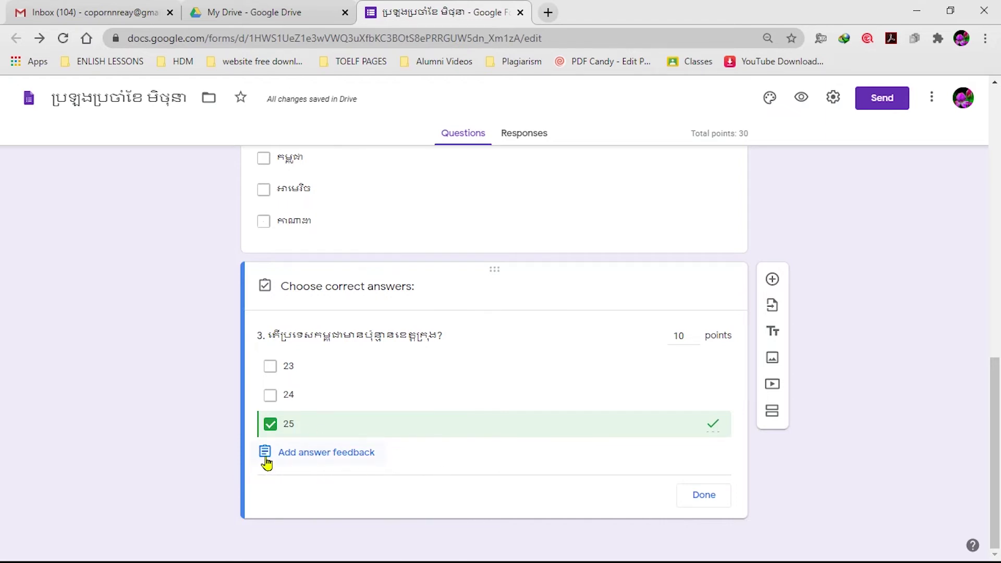
Add the feedback "ចូលរួមសោកស្តាយ" for incorrect answers to question 3
click(317, 458)
click(339, 209)
click(333, 206)
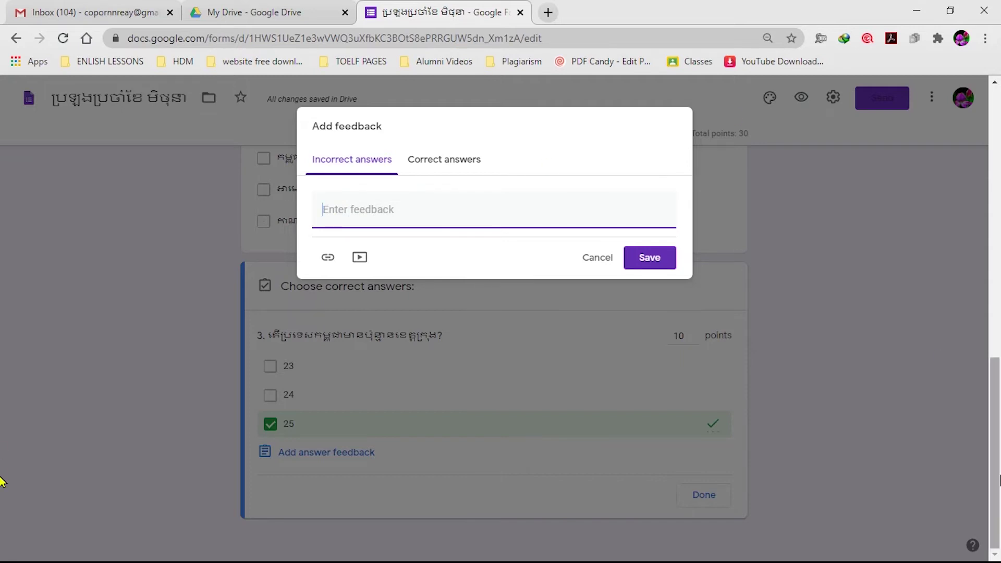
key(BackSpace)
text(ចូលរួមសោកស្តាយ)
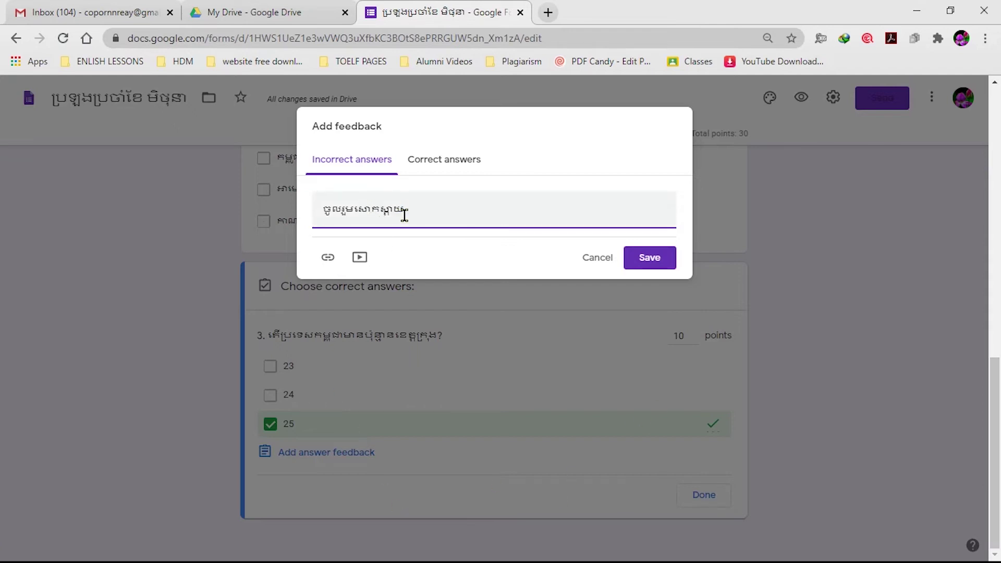
Add the feedback "ល្អណាស់" for correct answers to question 3, save it and finish the answer key
click(457, 165)
click(369, 213)
text(ល្អណាស់)
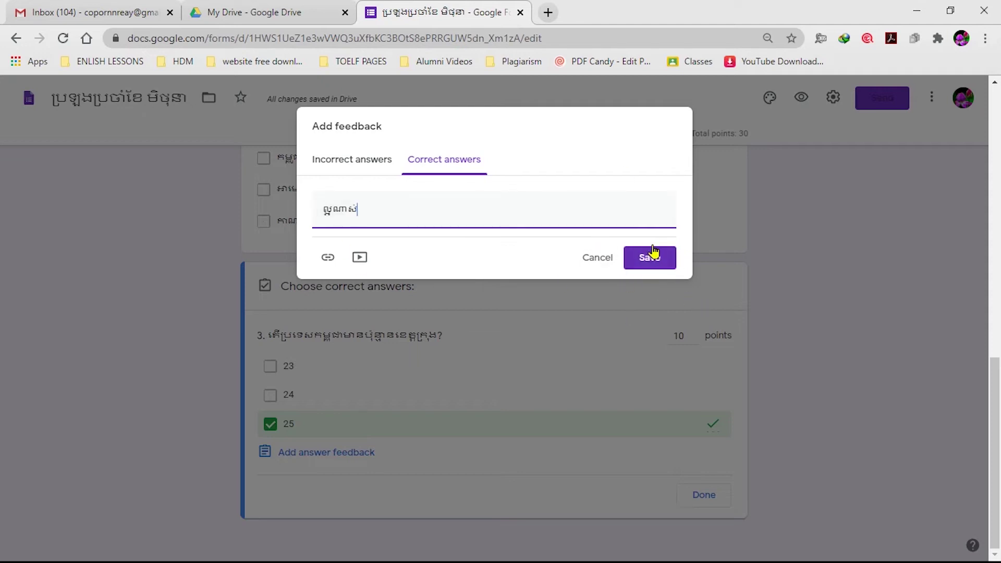
click(649, 264)
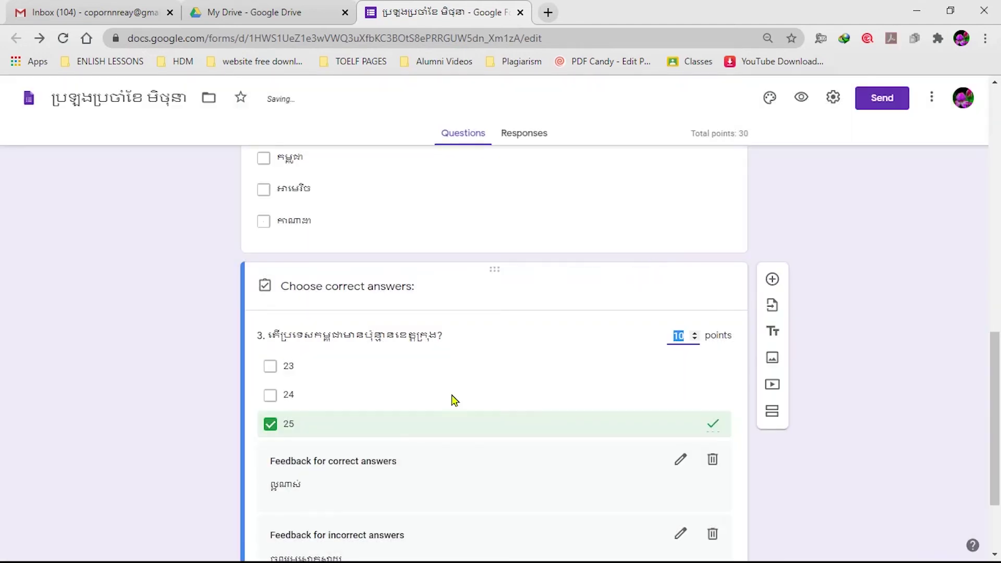
scroll(470, 380, down, 2)
click(693, 495)
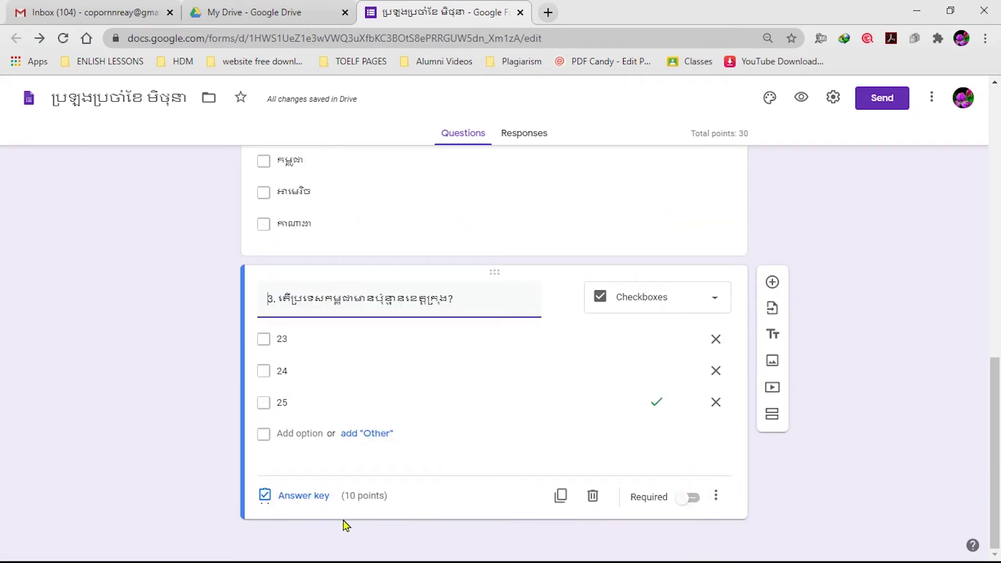
Check the marked answers and points of questions 2 and 3, and look over the rest of the exam
scroll(302, 398, up, 12)
scroll(318, 380, down, 6)
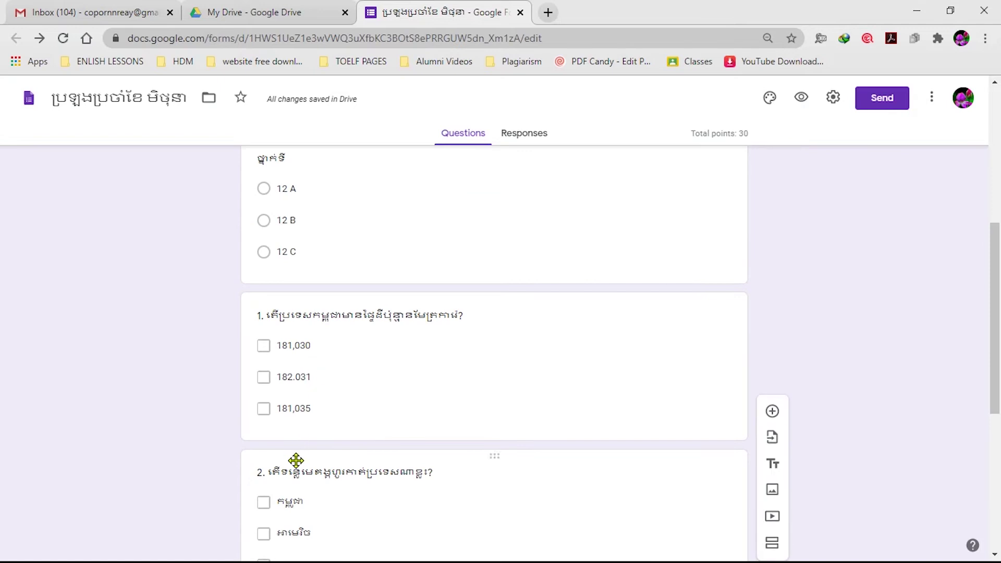
scroll(295, 461, down, 6)
click(295, 224)
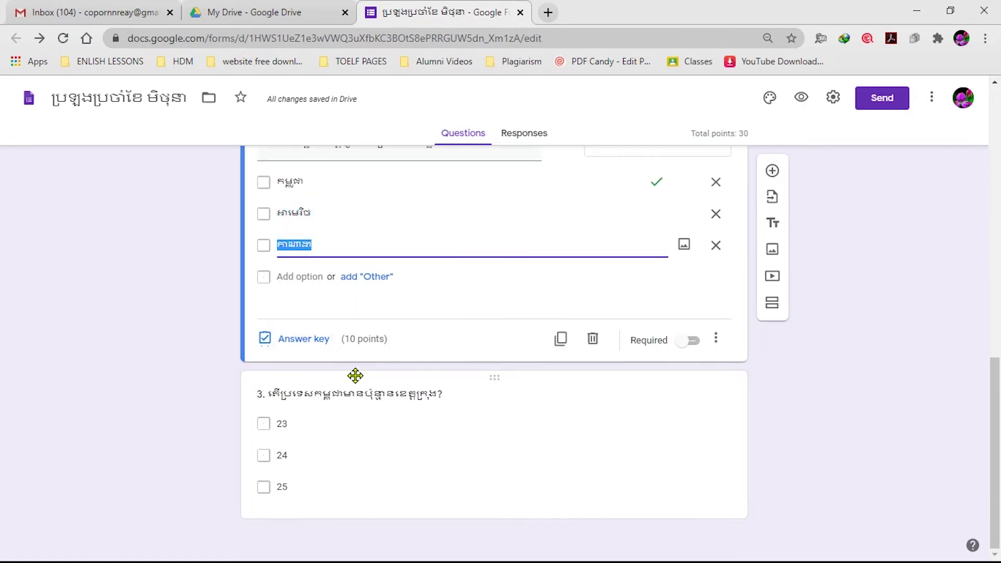
click(154, 320)
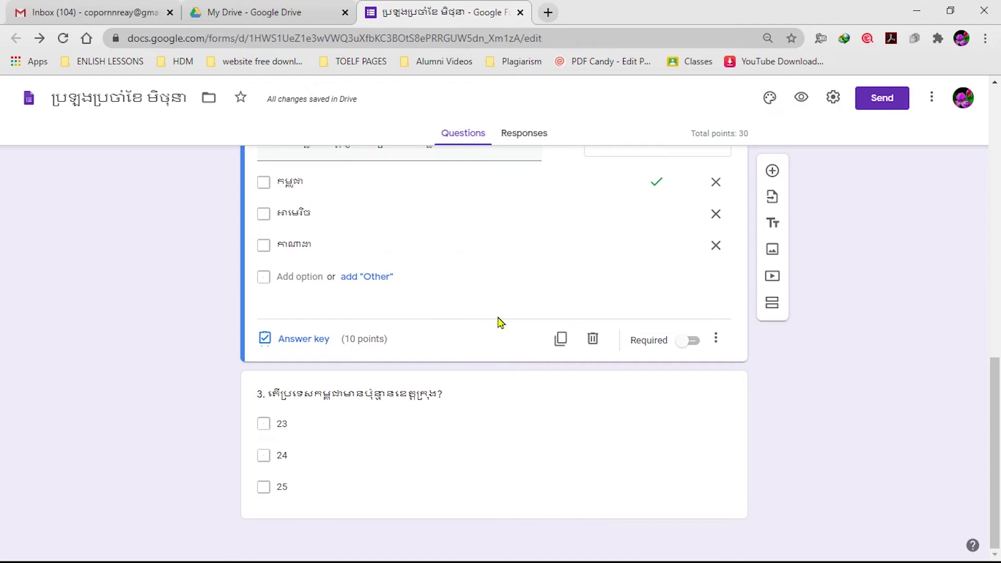
click(89, 283)
click(291, 445)
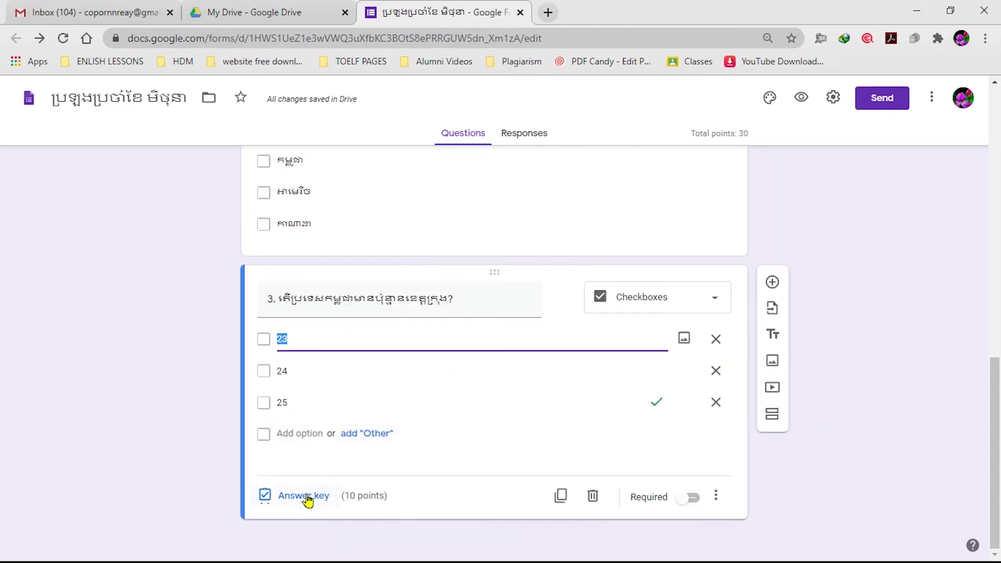
click(298, 215)
scroll(76, 275, up, 12)
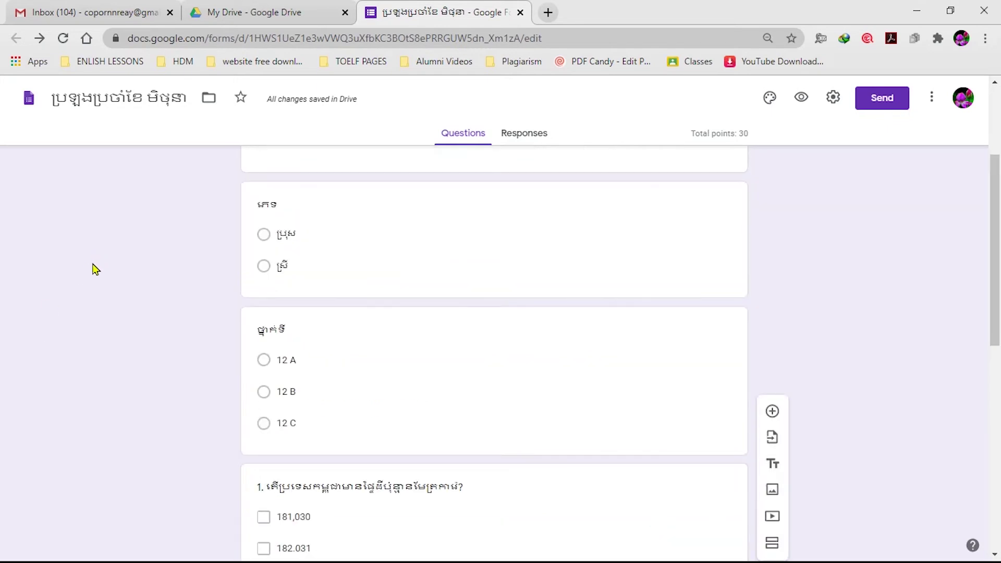
scroll(102, 284, down, 10)
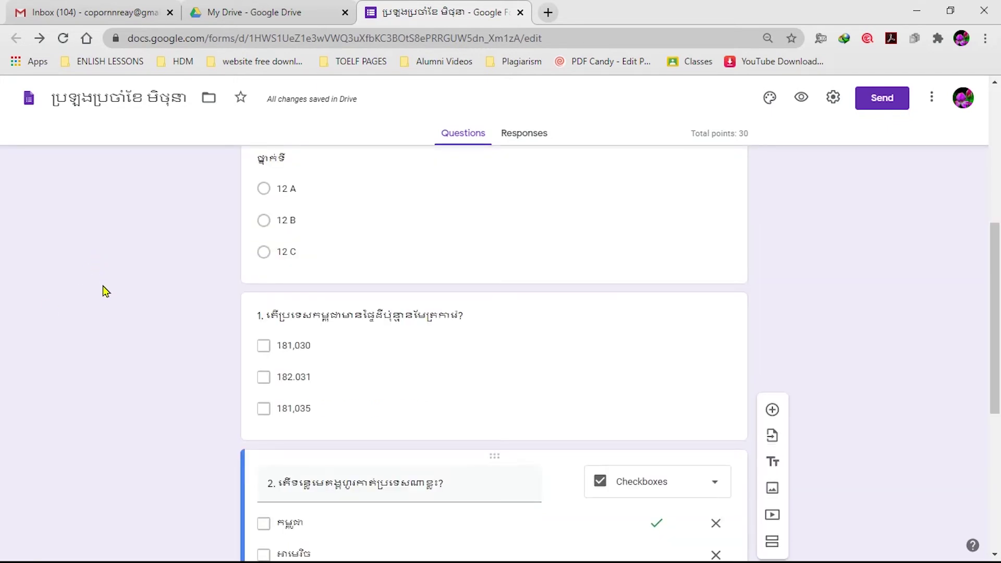
click(121, 305)
scroll(228, 351, up, 8)
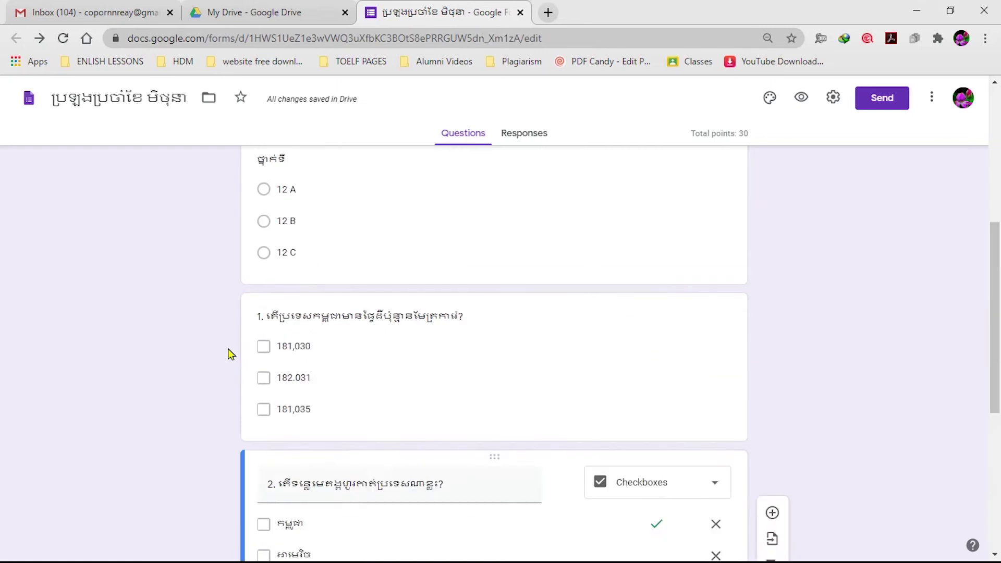
scroll(228, 366, up, 3)
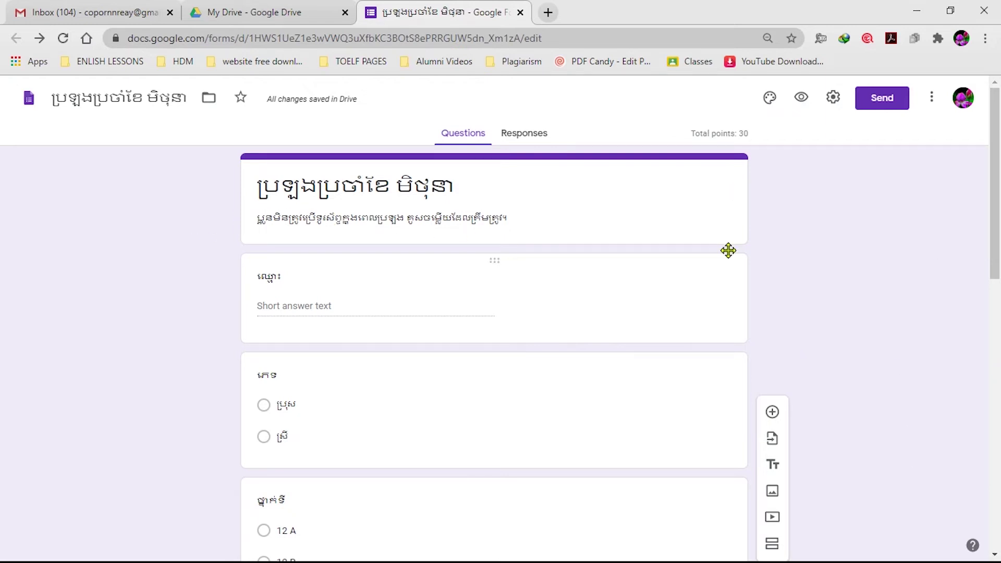
Preview the exam as students see it, from the name field to the end of question 3, and close the preview
click(801, 99)
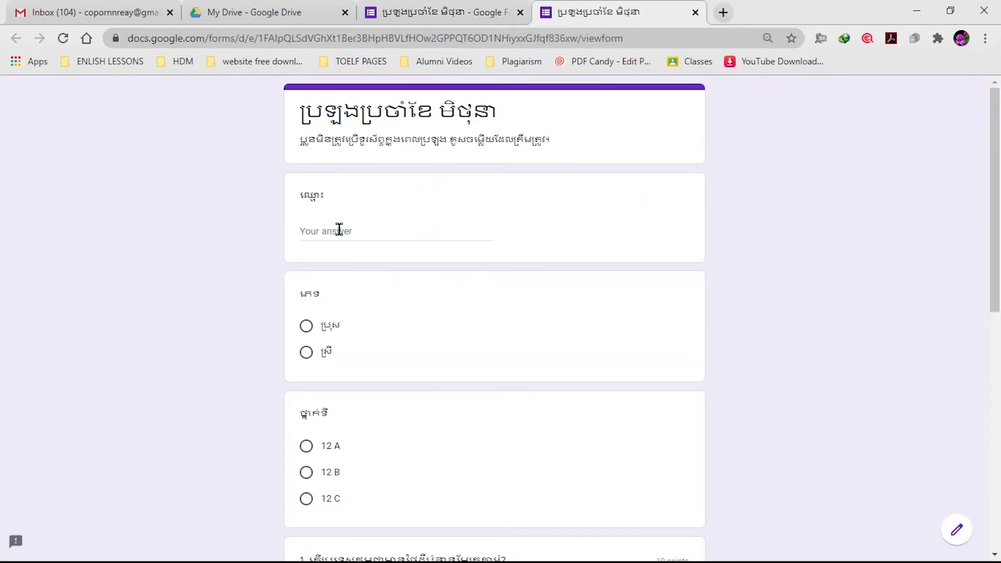
click(339, 229)
scroll(349, 298, down, 5)
scroll(341, 224, up, 3)
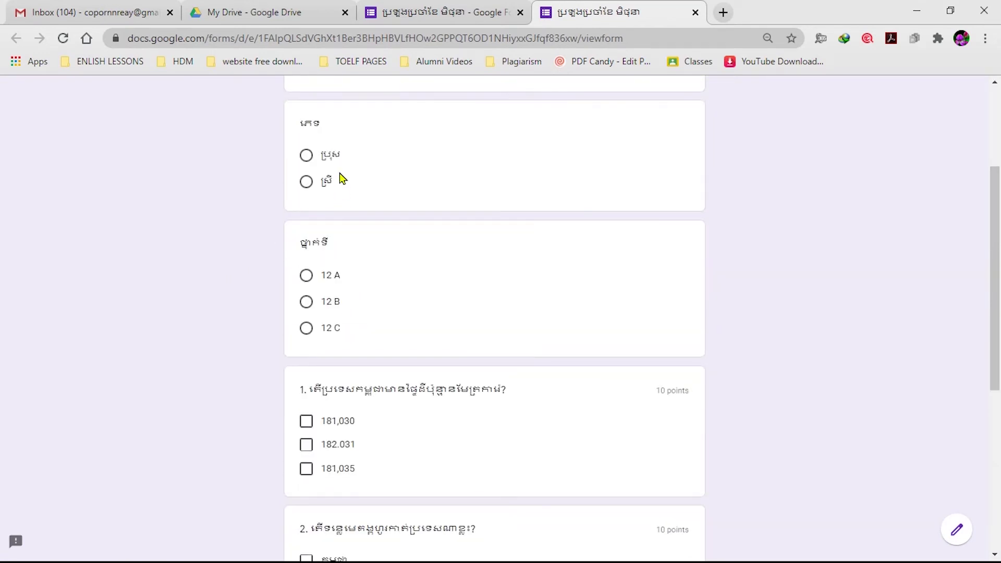
scroll(342, 179, up, 3)
scroll(348, 395, down, 3)
scroll(352, 318, down, 6)
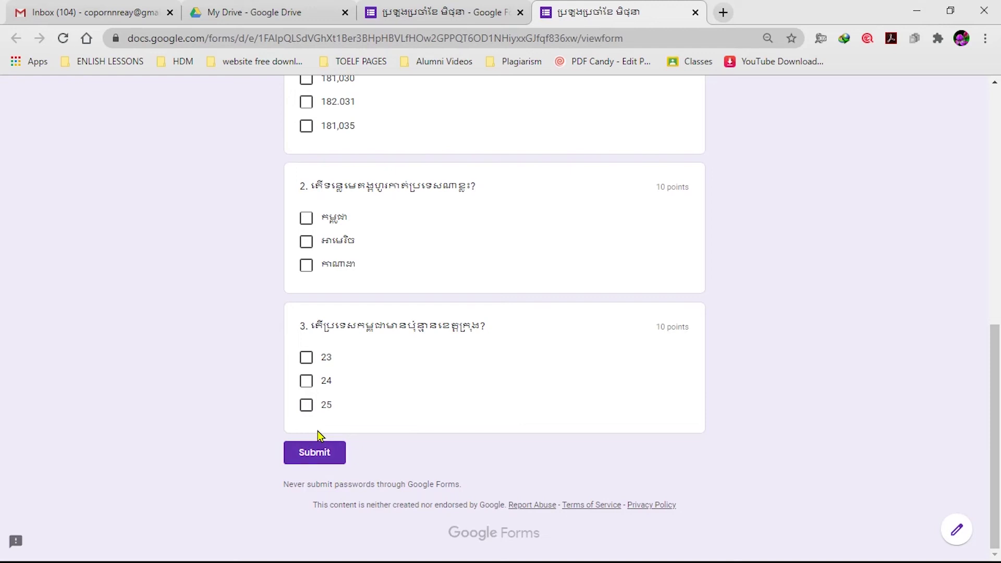
scroll(315, 436, up, 10)
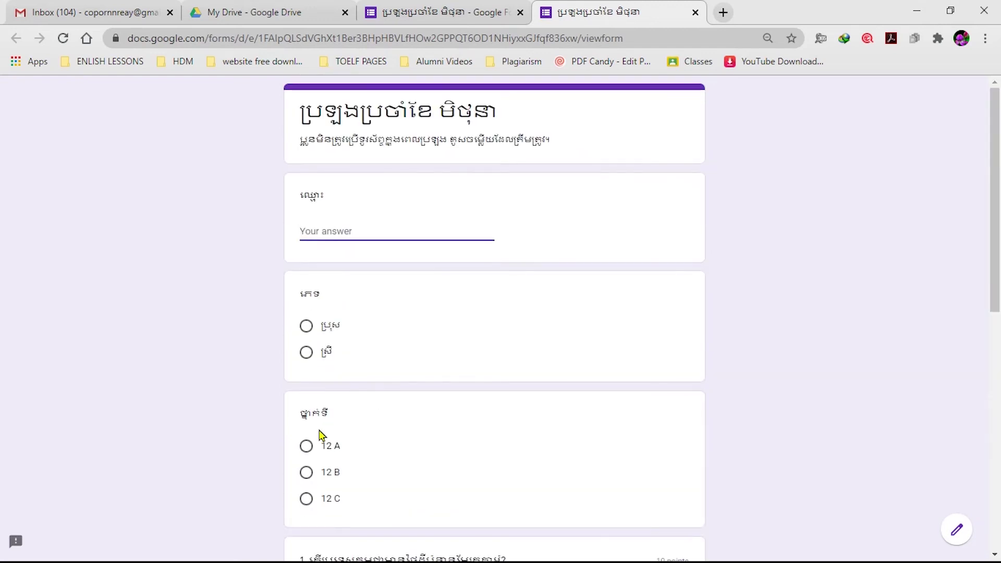
click(695, 12)
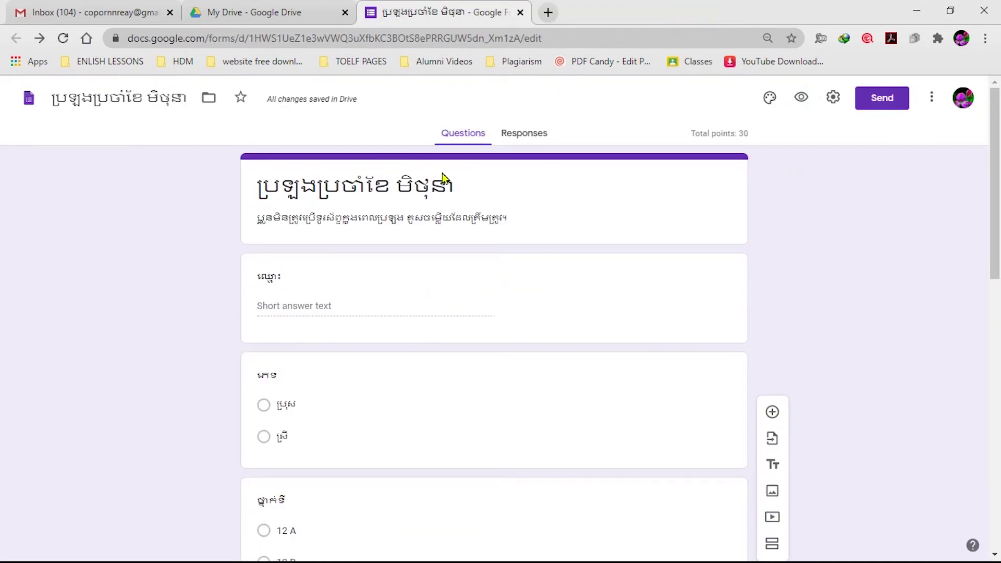
Look through the whole exam form in the editor, from the title to the last question
scroll(365, 380, down, 12)
scroll(360, 427, up, 12)
scroll(353, 383, down, 3)
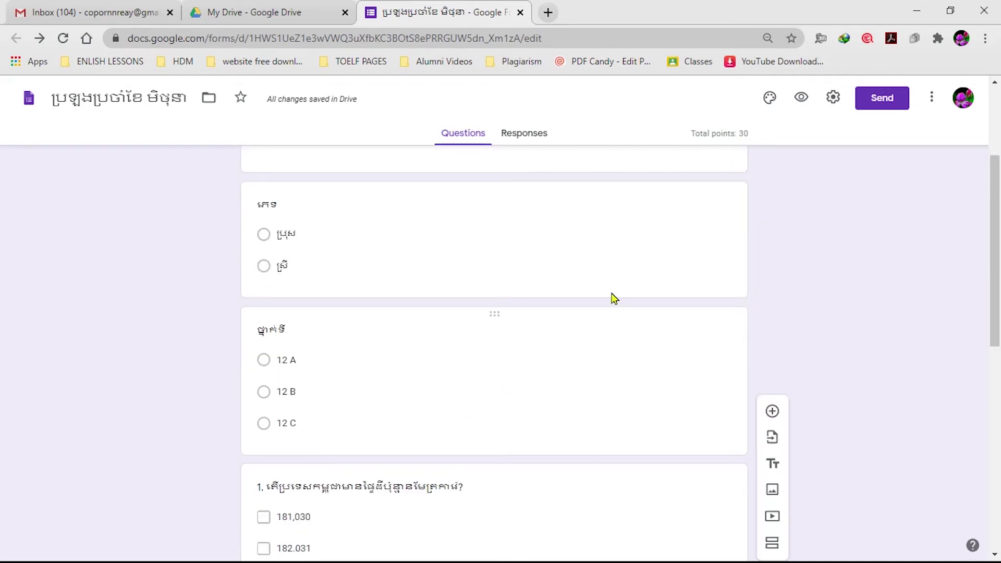
scroll(614, 298, up, 3)
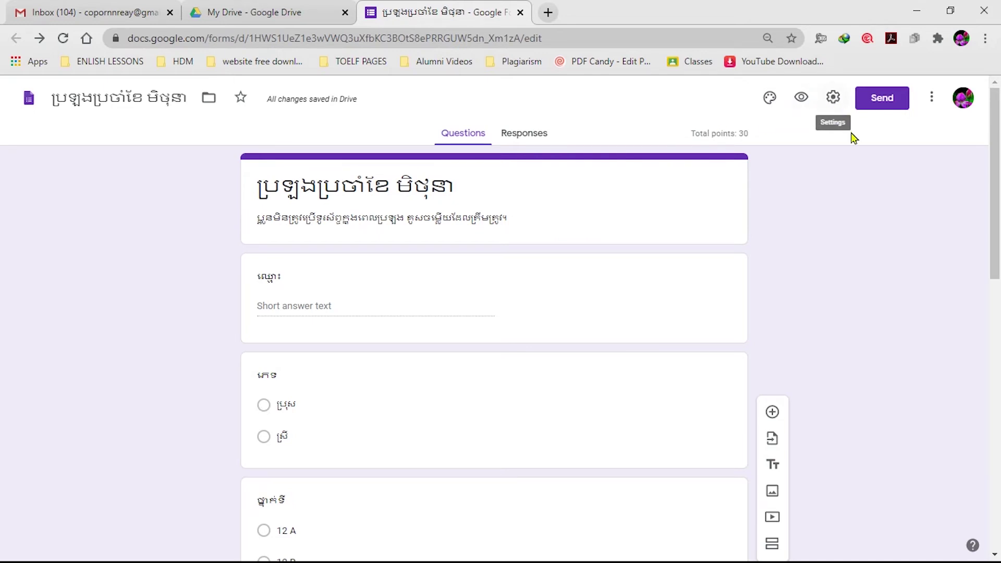
scroll(302, 304, down, 6)
scroll(306, 306, up, 6)
scroll(306, 306, down, 9)
scroll(305, 313, up, 6)
scroll(315, 332, up, 3)
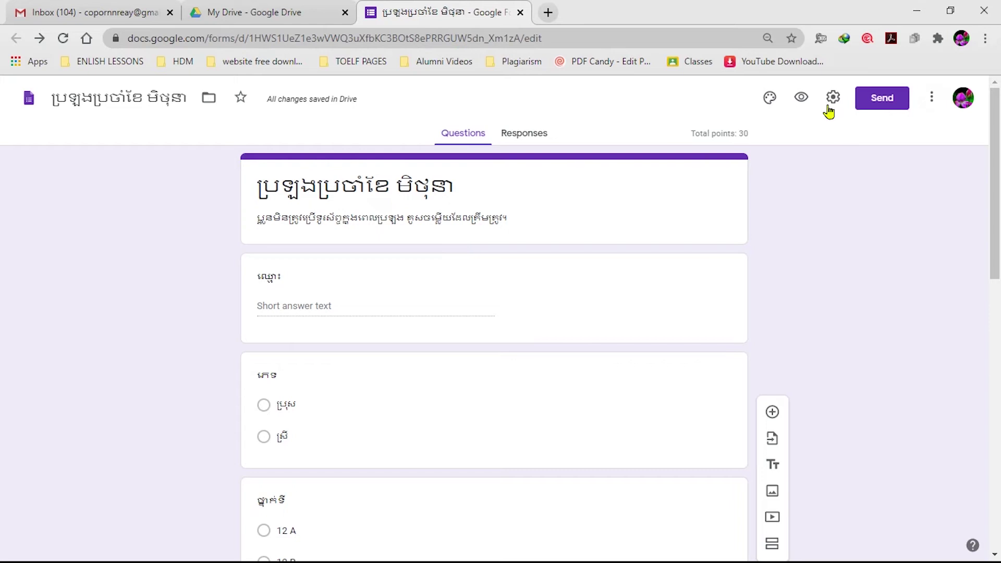
Open the exam preview, fill in the student's name and select ប្រុស as the gender
click(801, 97)
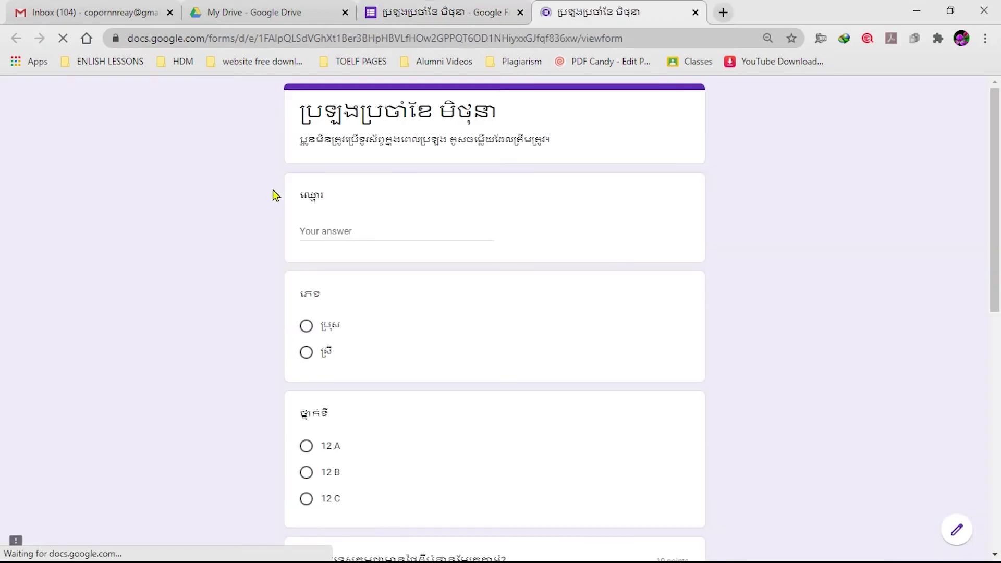
click(316, 239)
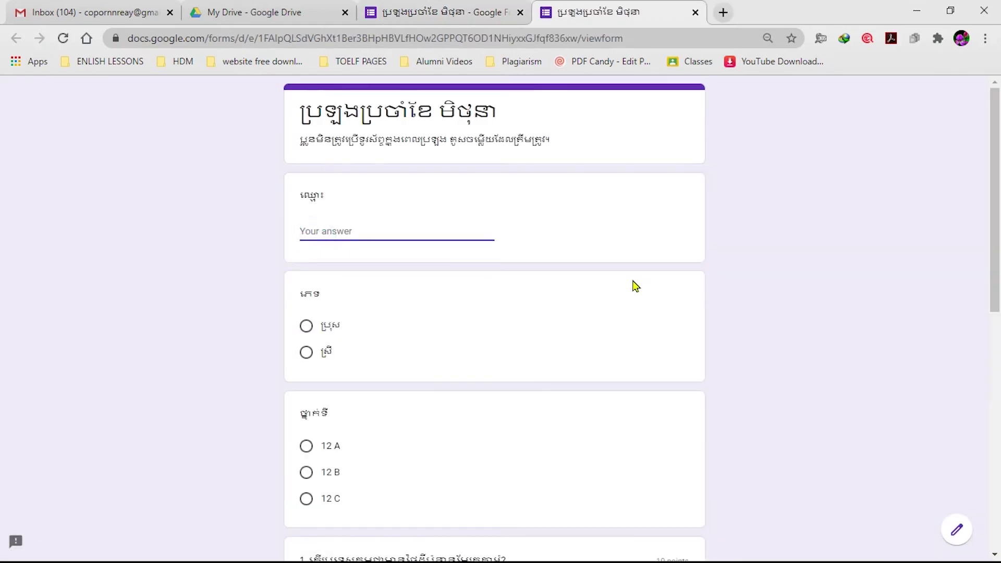
text(ព)
key(BackSpace)
key(BackSpace)
text(Baby)
click(305, 326)
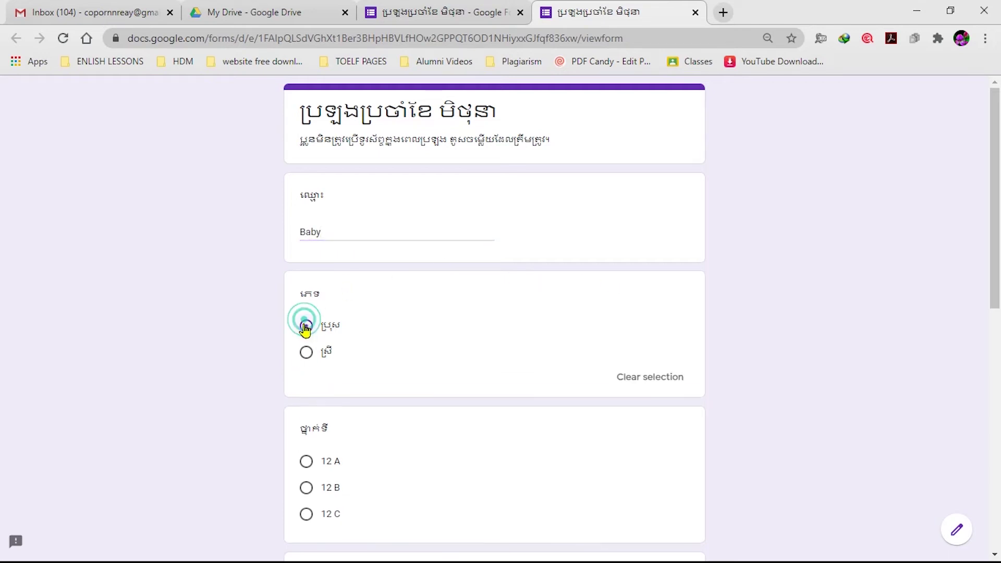
Select 12 A as the student's class and answer question 1 with 181,035
scroll(329, 337, down, 3)
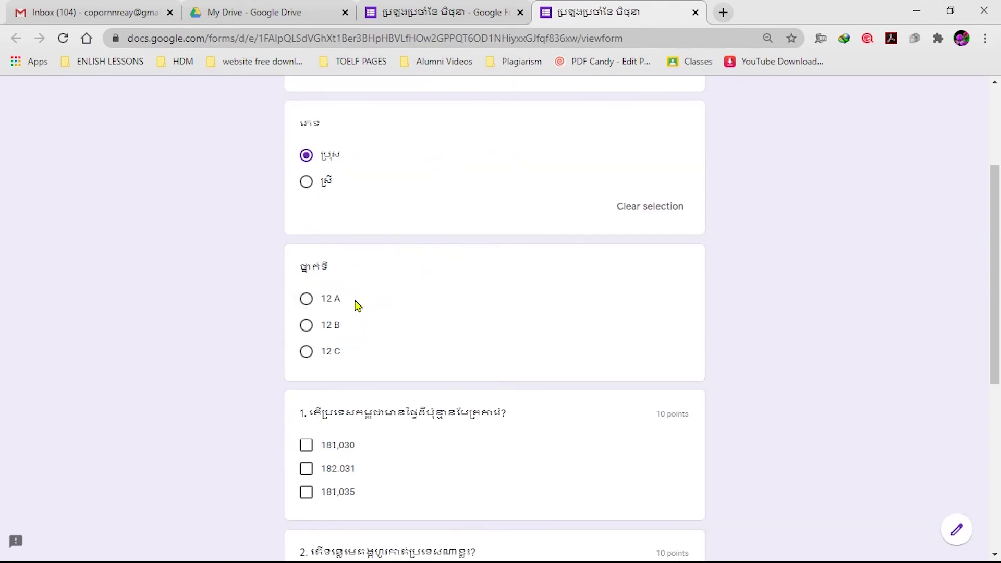
click(306, 303)
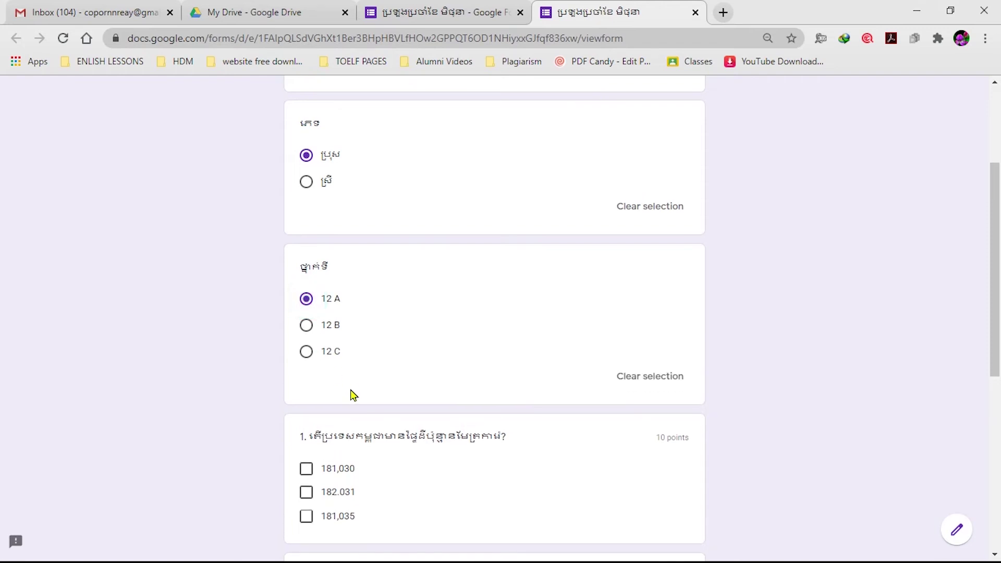
scroll(365, 356, down, 3)
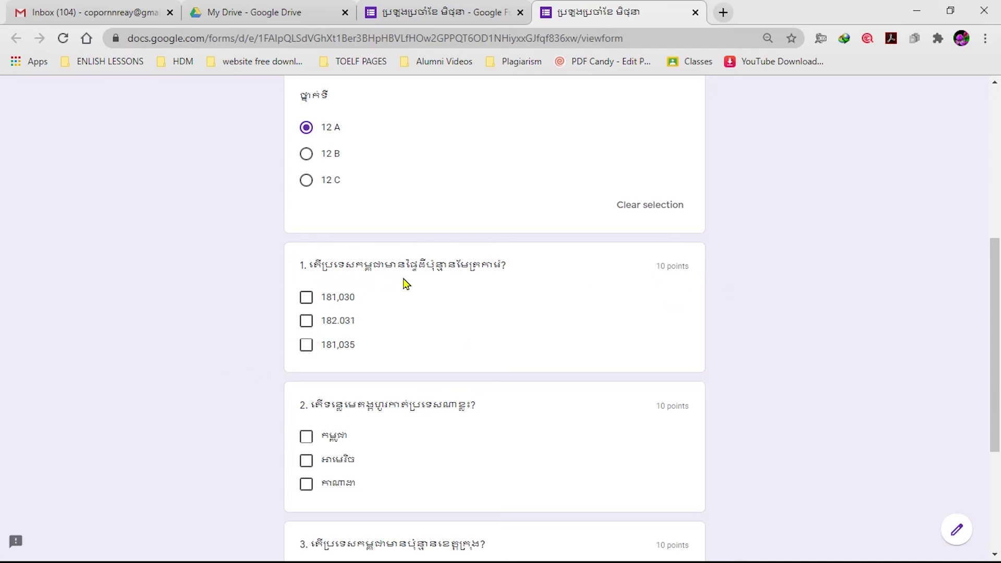
click(307, 352)
Answer question 2 with អាមេរិច and question 3 with 25
scroll(310, 374, down, 3)
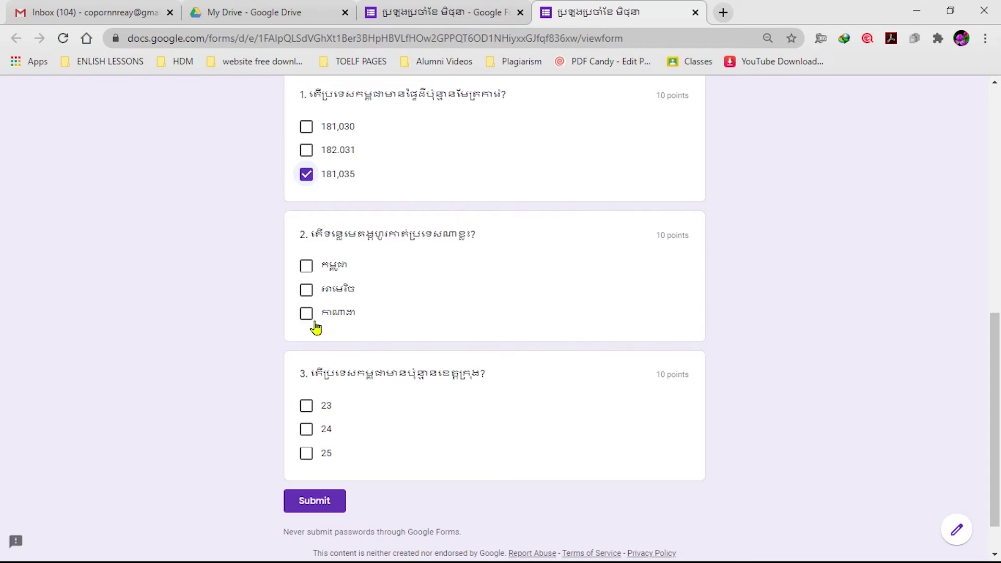
click(306, 290)
scroll(402, 334, down, 1)
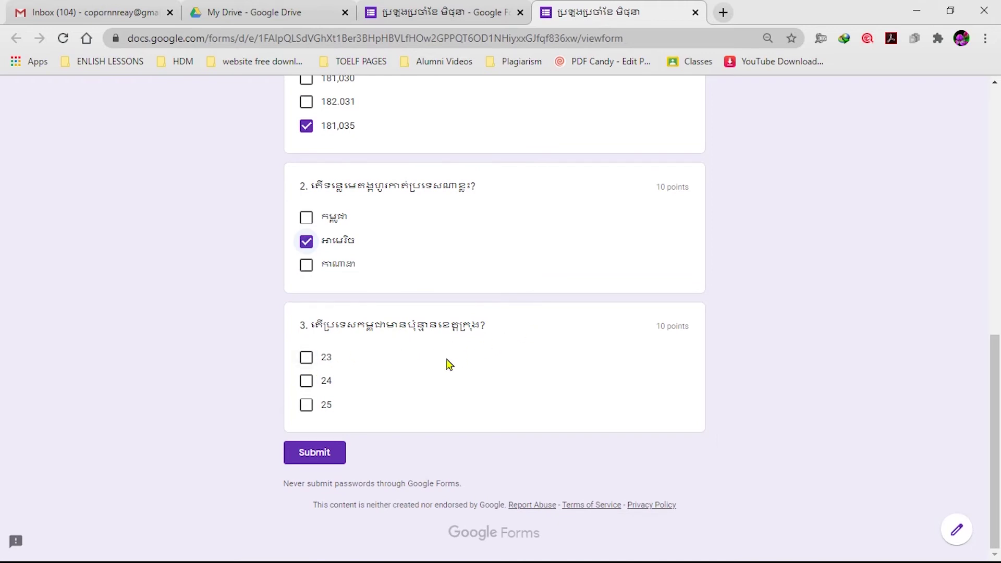
click(306, 407)
Look over the filled-in exam once more and submit the response
scroll(250, 388, up, 10)
scroll(254, 374, down, 10)
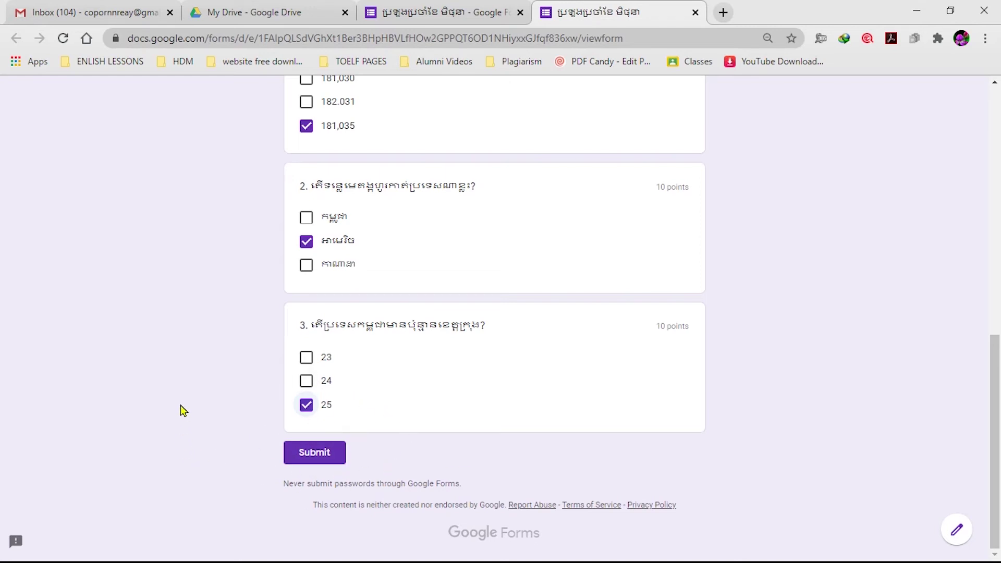
click(311, 455)
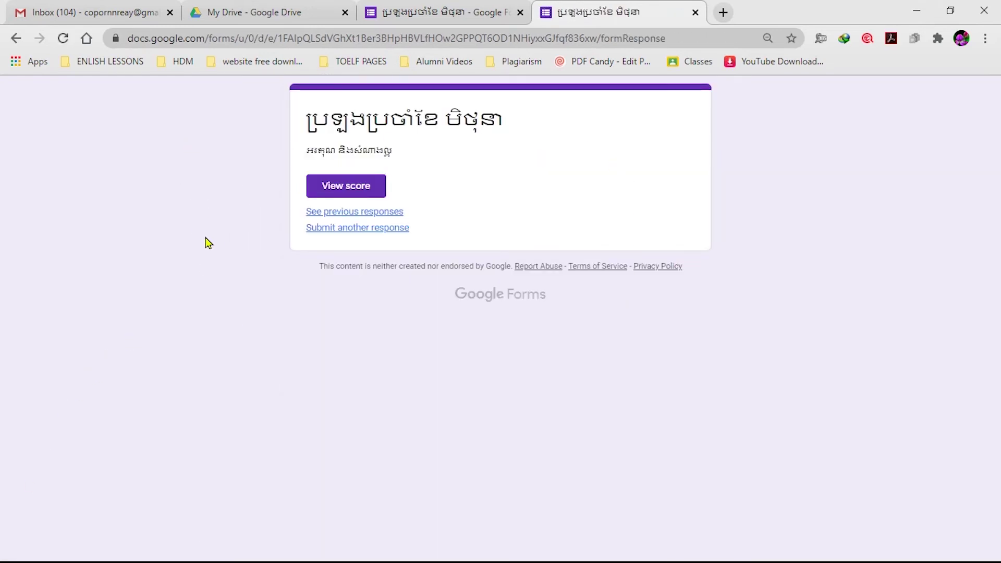
Read the thank-you message on the confirmation page of the submitted exam
drag(308, 147, 420, 159)
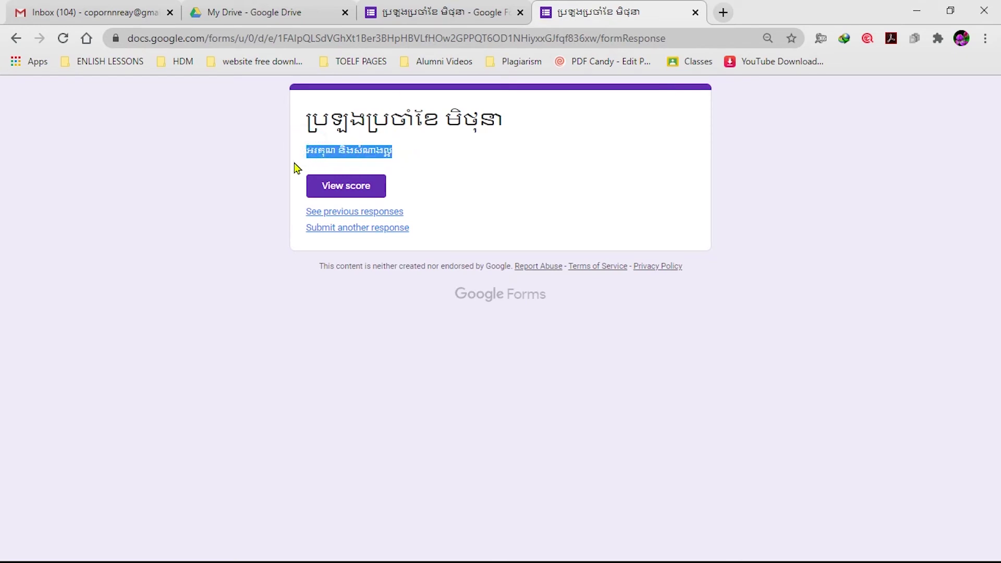
click(399, 150)
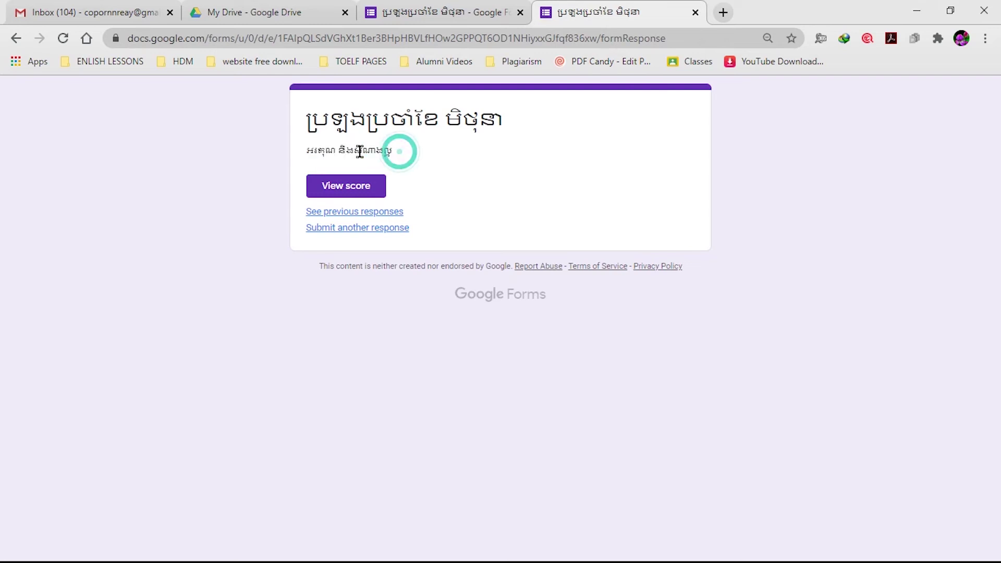
drag(306, 148, 403, 151)
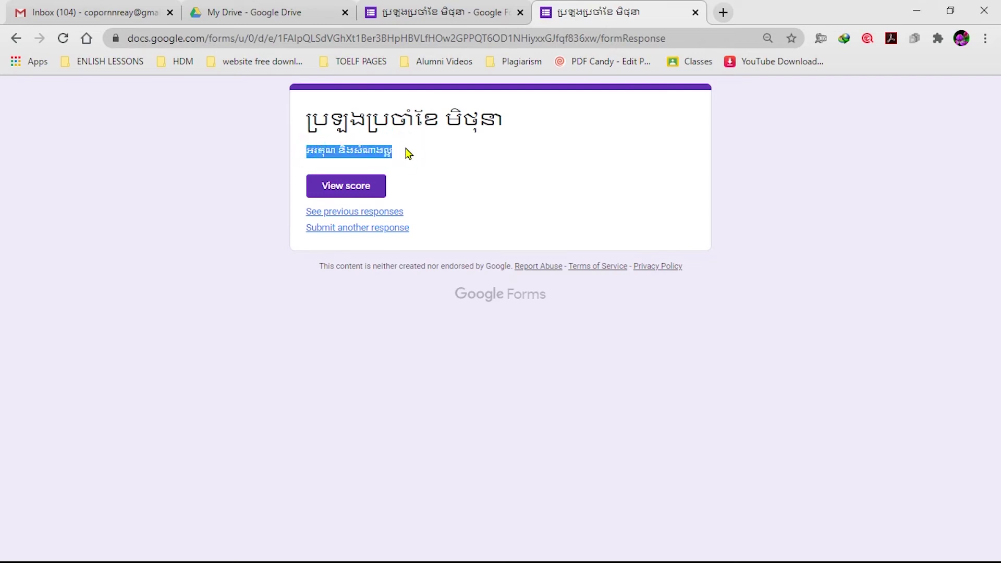
drag(298, 151, 393, 157)
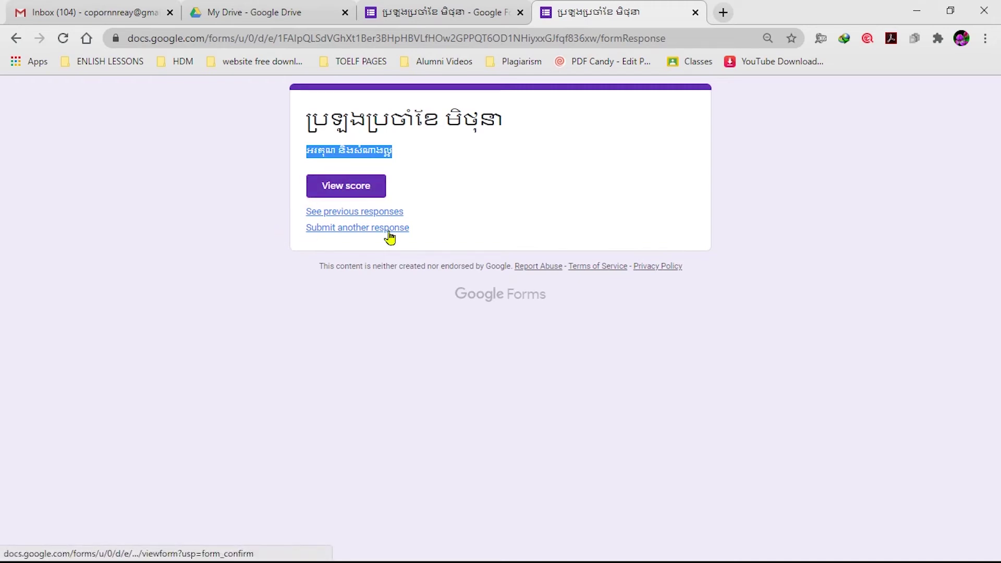
Open the score of the submitted response, review the total points, each graded question and the feedback, and close the score and confirmation pages
click(332, 189)
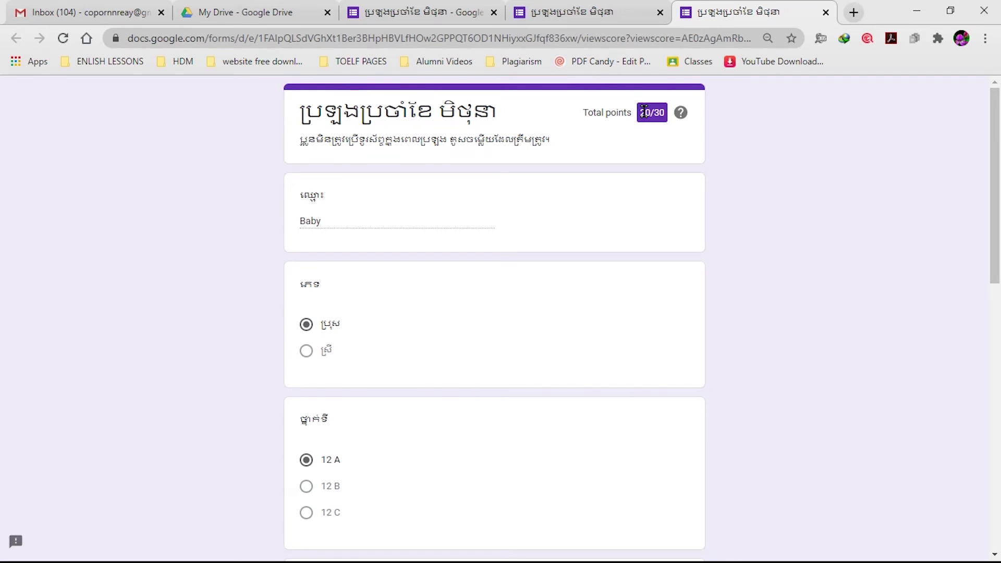
mouse_move(669, 125)
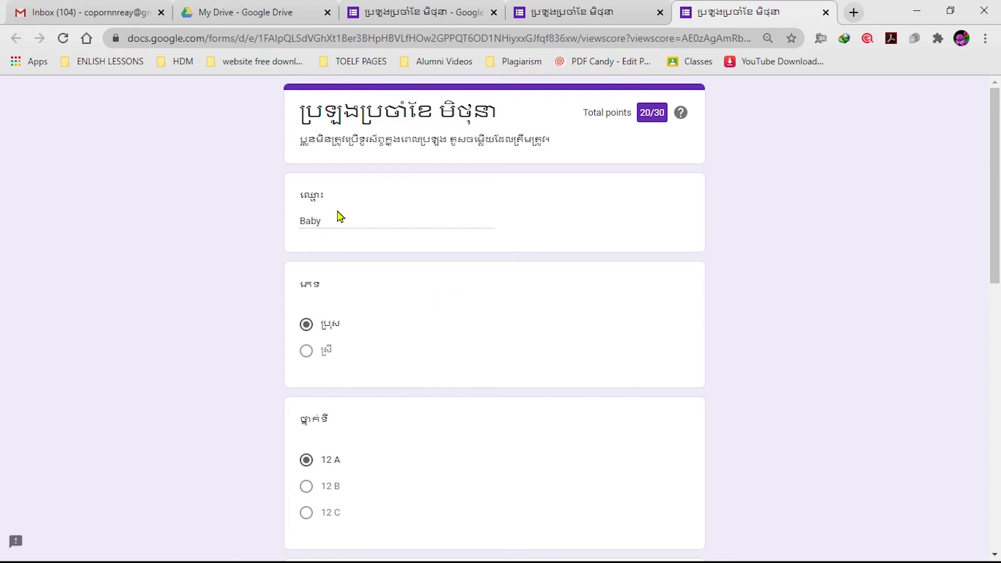
scroll(340, 216, down, 6)
scroll(342, 232, down, 3)
scroll(342, 257, up, 3)
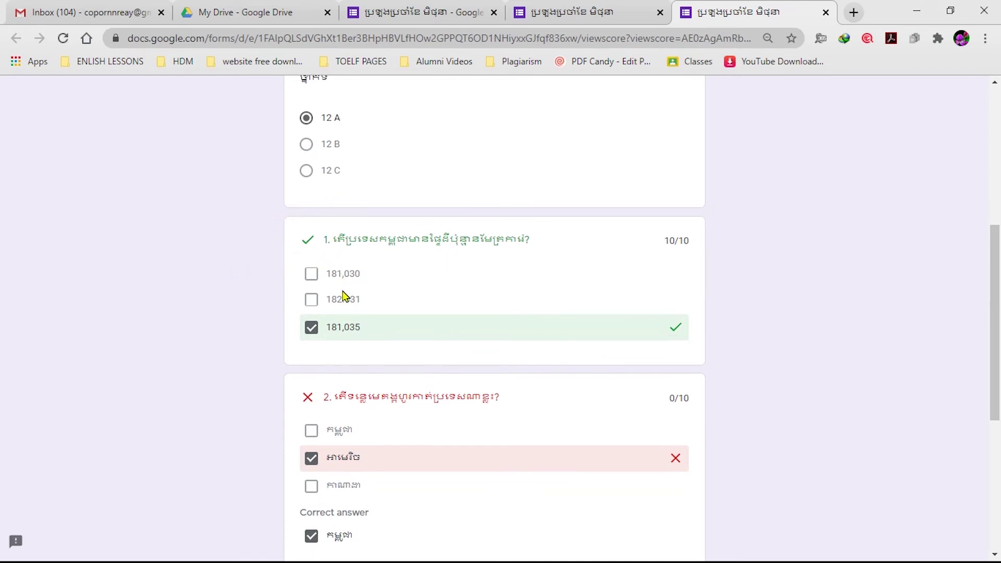
scroll(365, 407, down, 3)
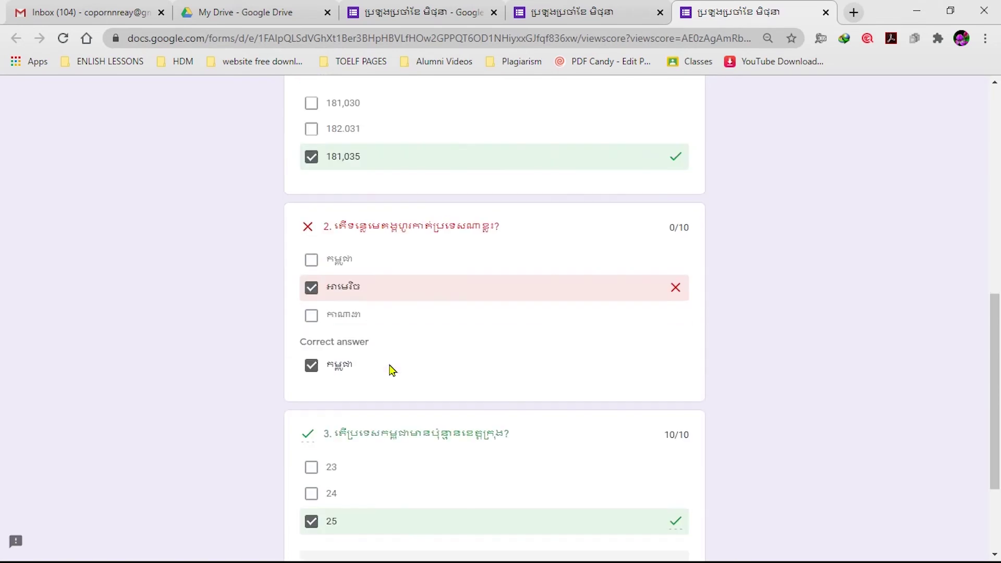
scroll(397, 315, down, 3)
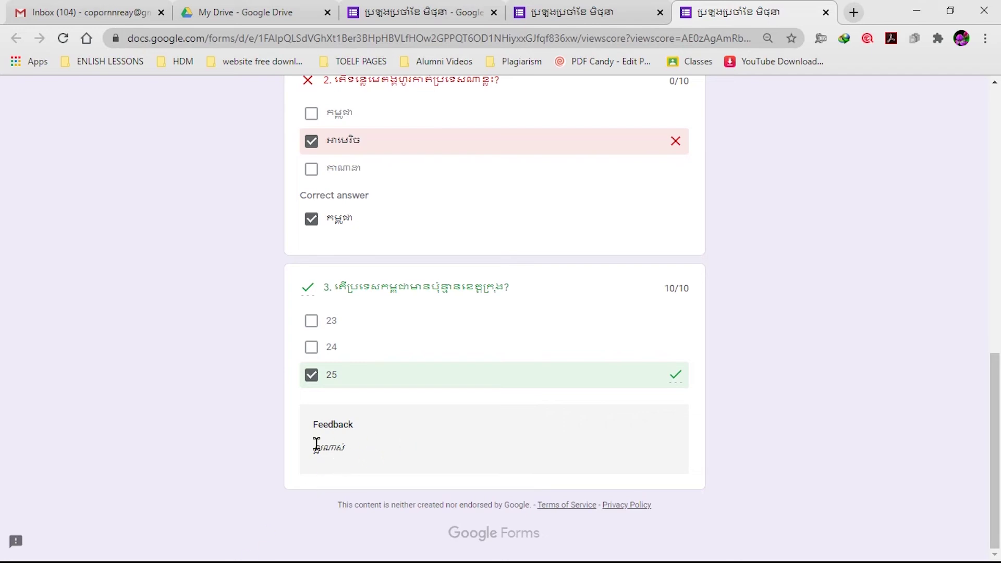
scroll(316, 435, up, 3)
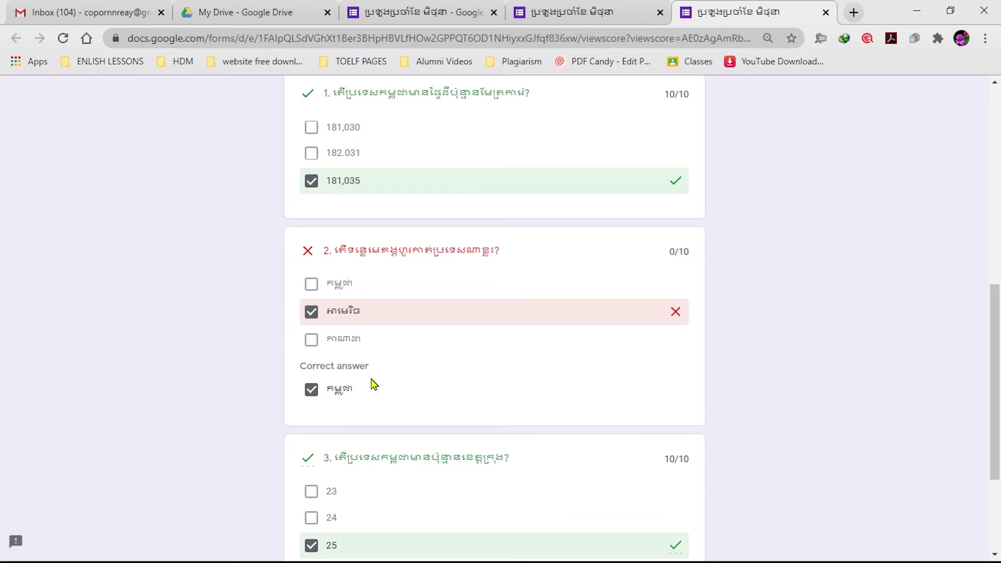
scroll(370, 412, down, 3)
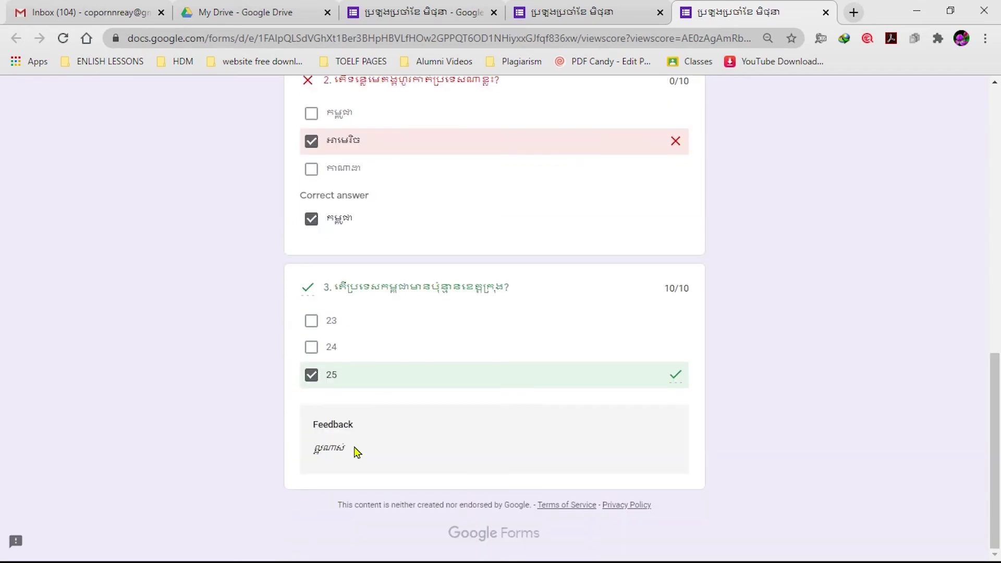
scroll(412, 338, up, 15)
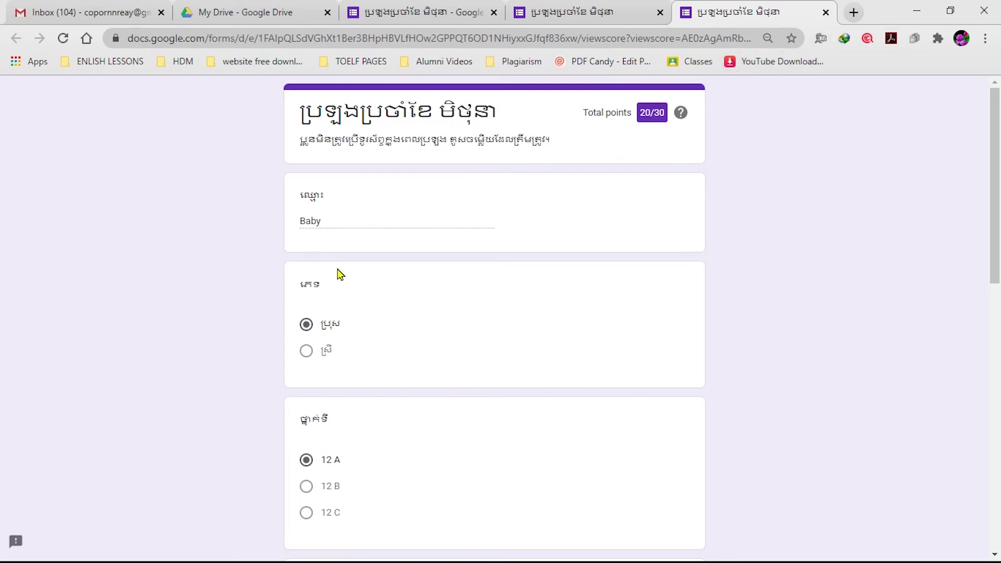
scroll(396, 292, down, 15)
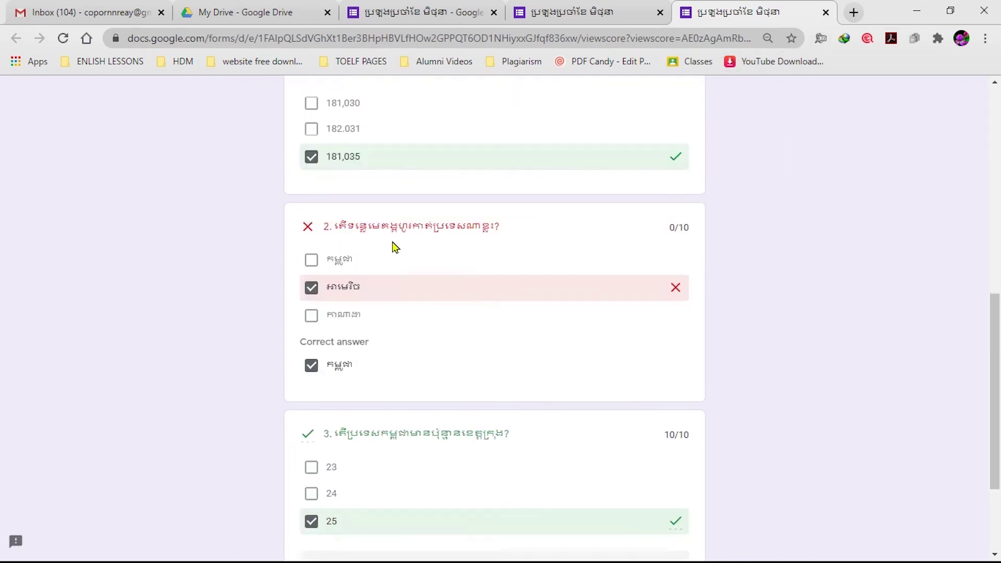
scroll(388, 359, up, 15)
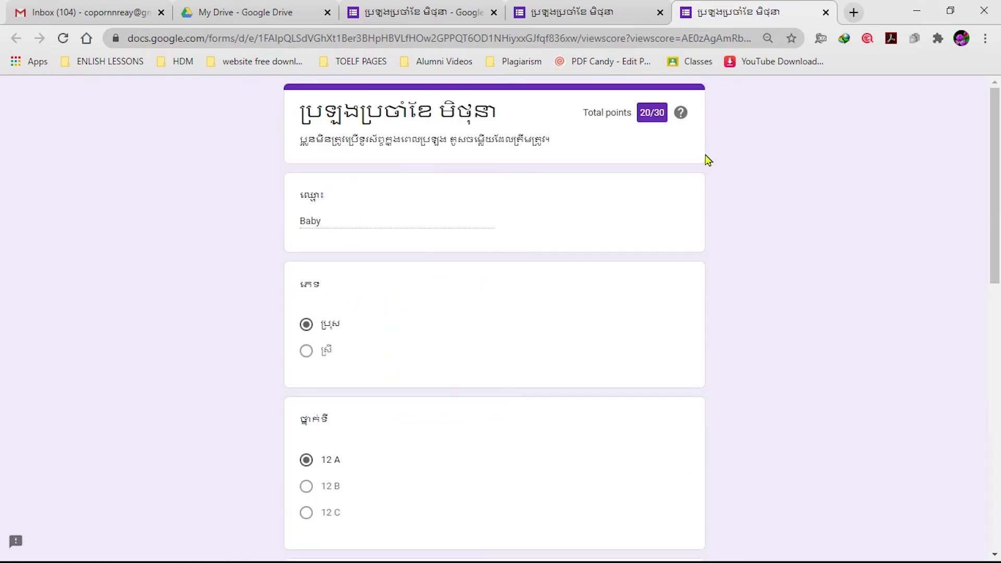
click(825, 12)
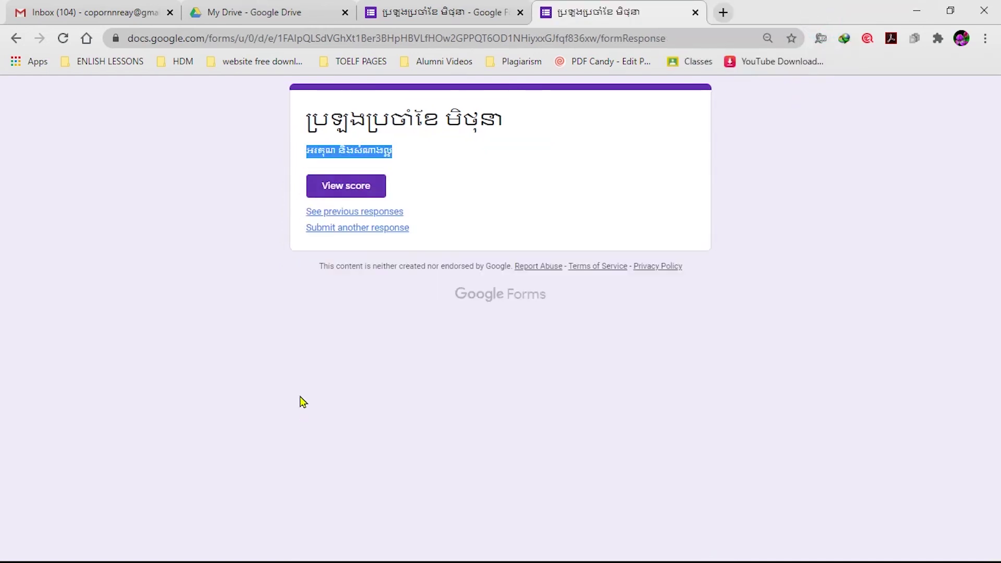
click(695, 12)
Look through the exam form in the editor, from the description to the last question, and open the options for sending it
click(422, 176)
scroll(413, 221, down, 10)
scroll(414, 216, up, 10)
scroll(414, 217, down, 10)
scroll(386, 297, up, 10)
scroll(361, 307, down, 10)
scroll(353, 282, up, 10)
key(Tab)
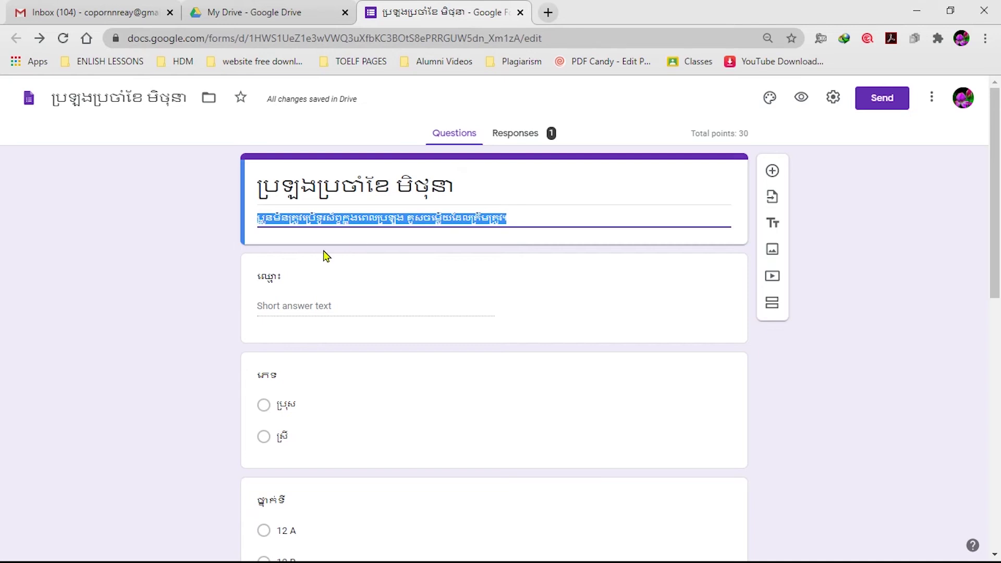
click(165, 235)
scroll(298, 318, down, 10)
scroll(292, 340, up, 10)
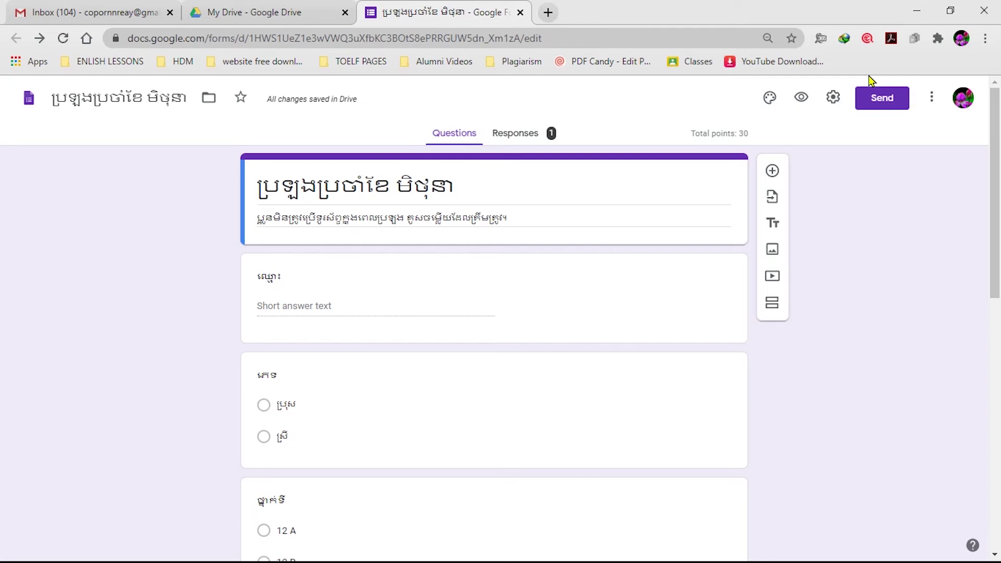
click(881, 101)
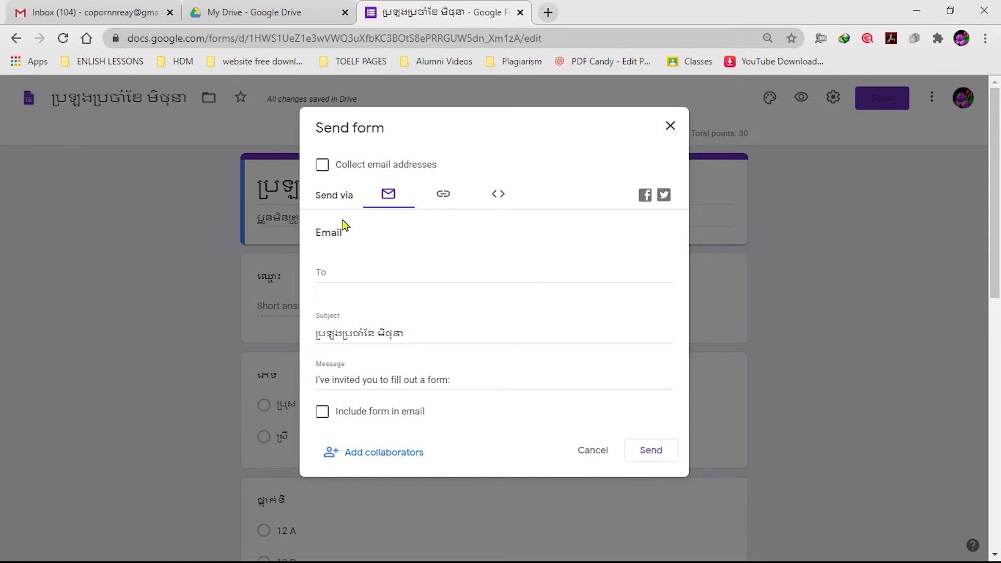
Add a suggested contact's e-mail address as the recipient of the form
click(345, 274)
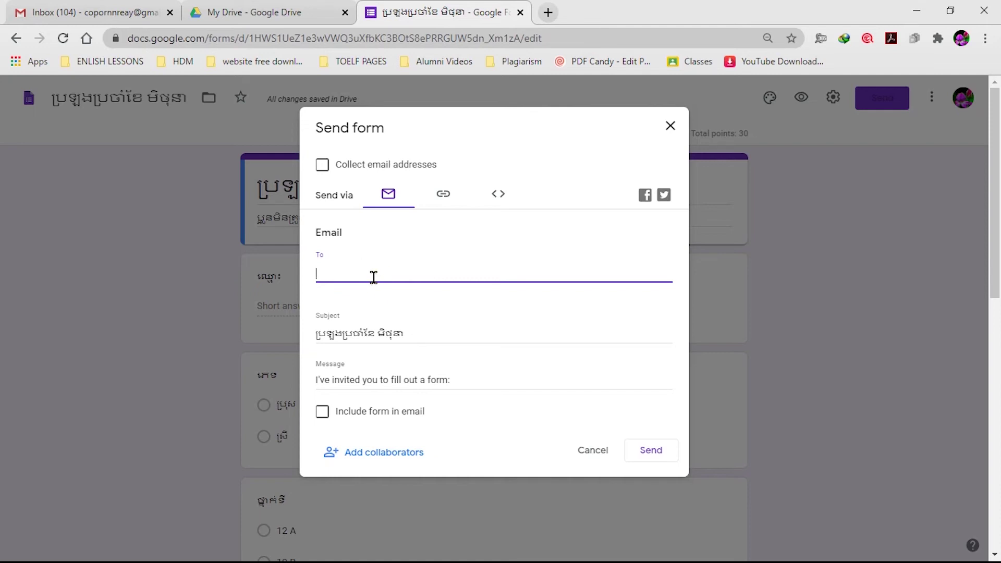
text(c)
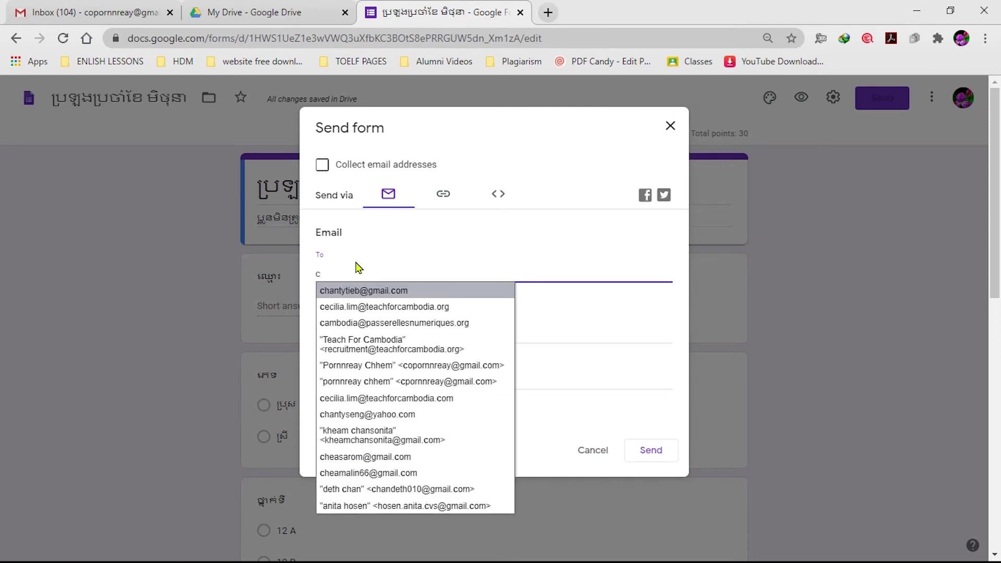
click(353, 292)
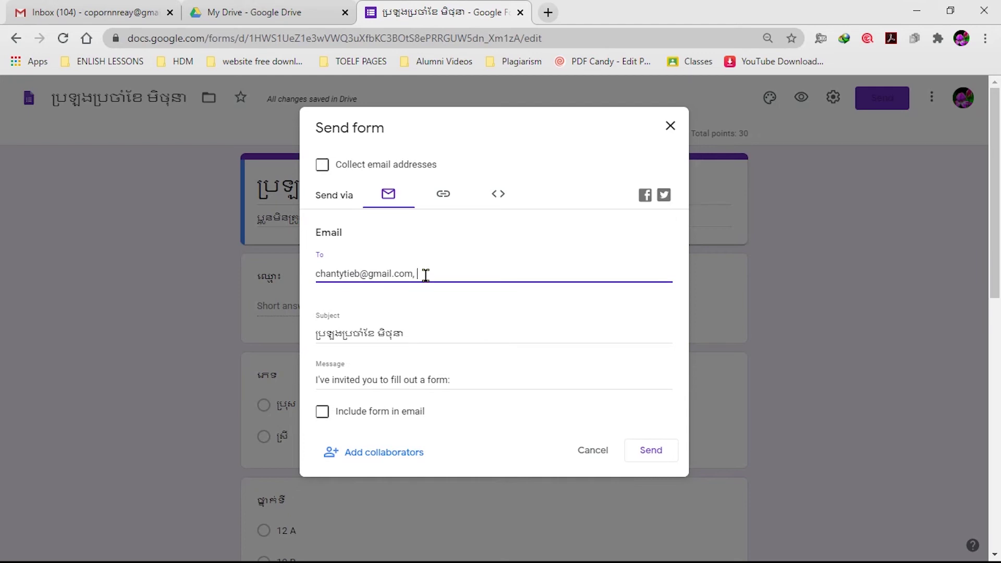
Clear the contact's e-mail address from the recipients of the form
key(BackSpace)
key(BackSpace)
key(BackSpace)
key(BackSpace)
key(BackSpace)
key(BackSpace)
key(BackSpace)
key(BackSpace)
key(BackSpace)
key(BackSpace)
key(BackSpace)
key(BackSpace)
key(BackSpace)
key(BackSpace)
key(BackSpace)
key(BackSpace)
key(BackSpace)
key(BackSpace)
key(BackSpace)
key(BackSpace)
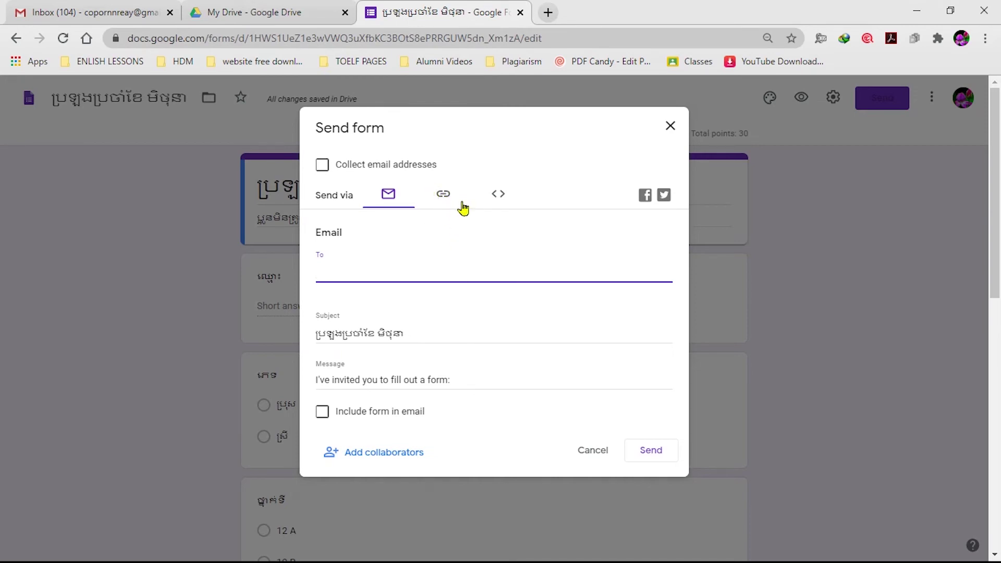
Switch to sending the form by link and select the full form URL
click(443, 196)
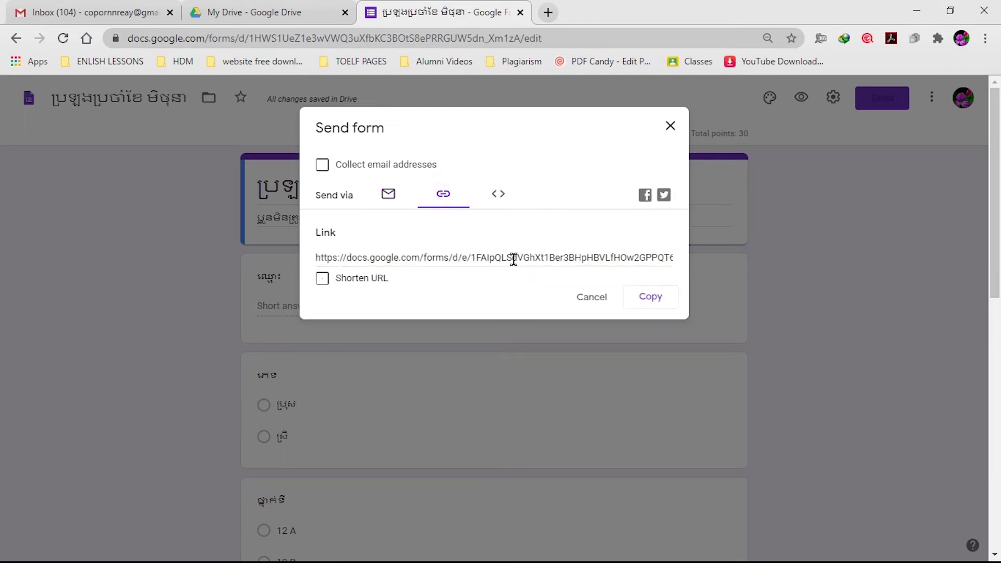
click(577, 258)
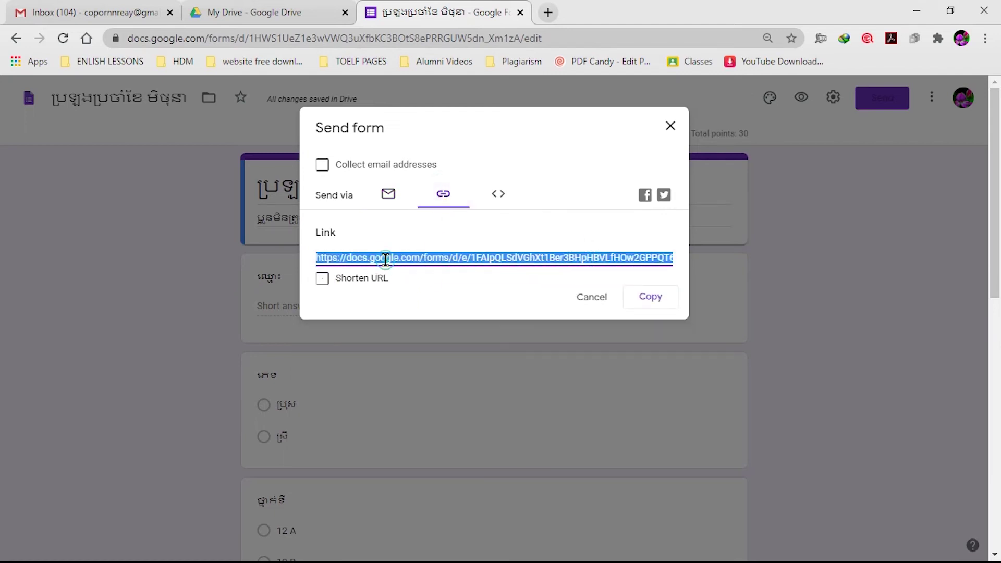
click(565, 261)
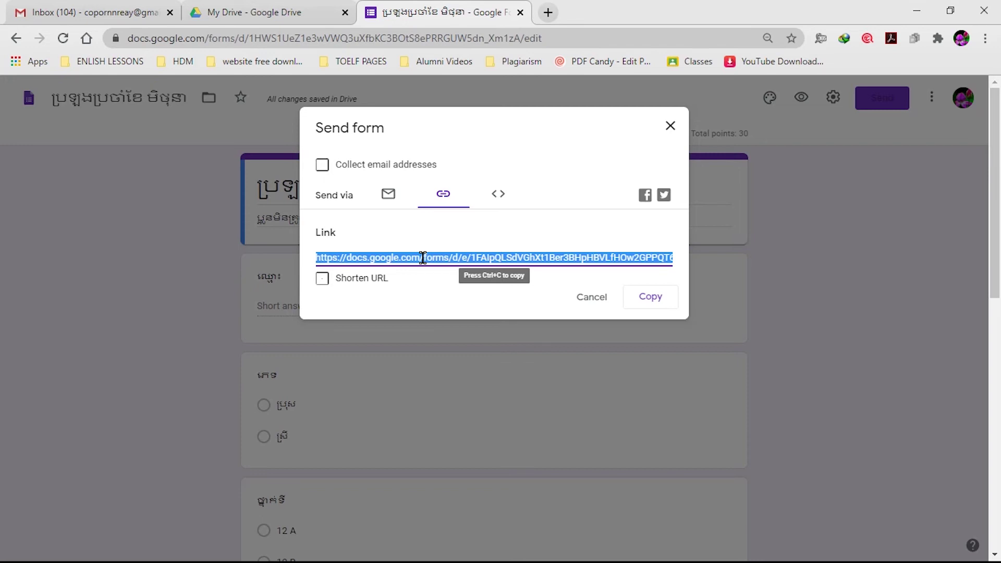
drag(540, 113, 542, 190)
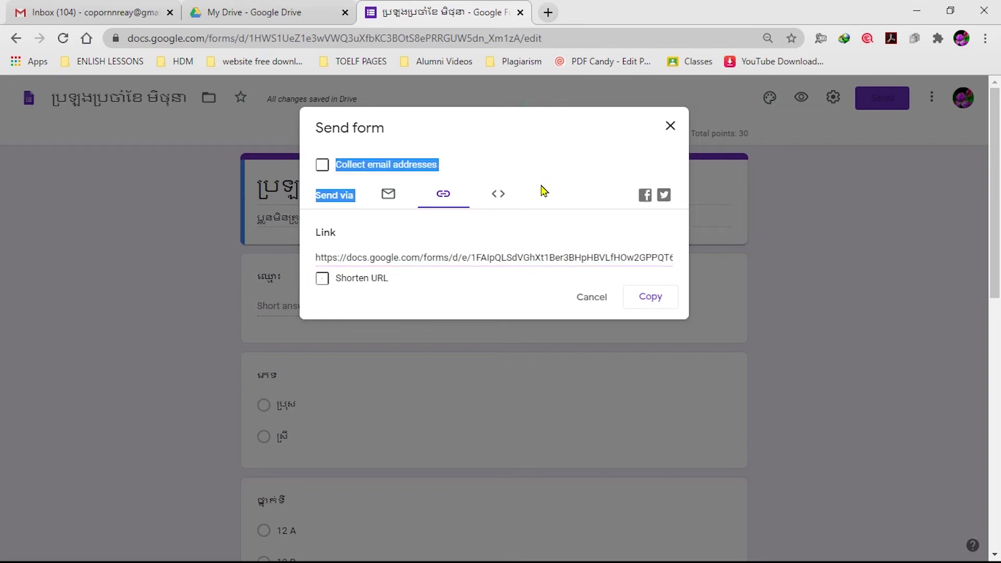
click(411, 257)
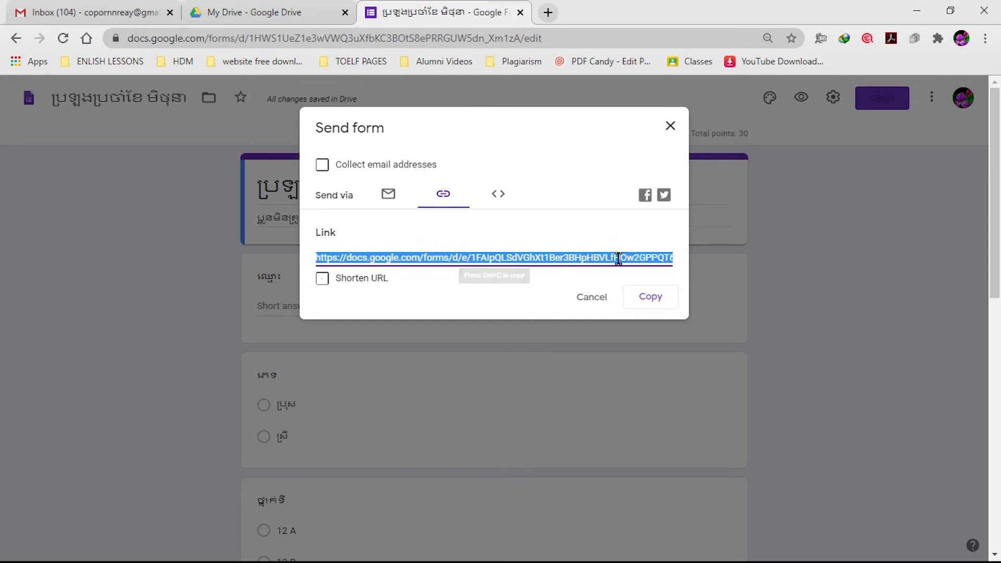
click(465, 253)
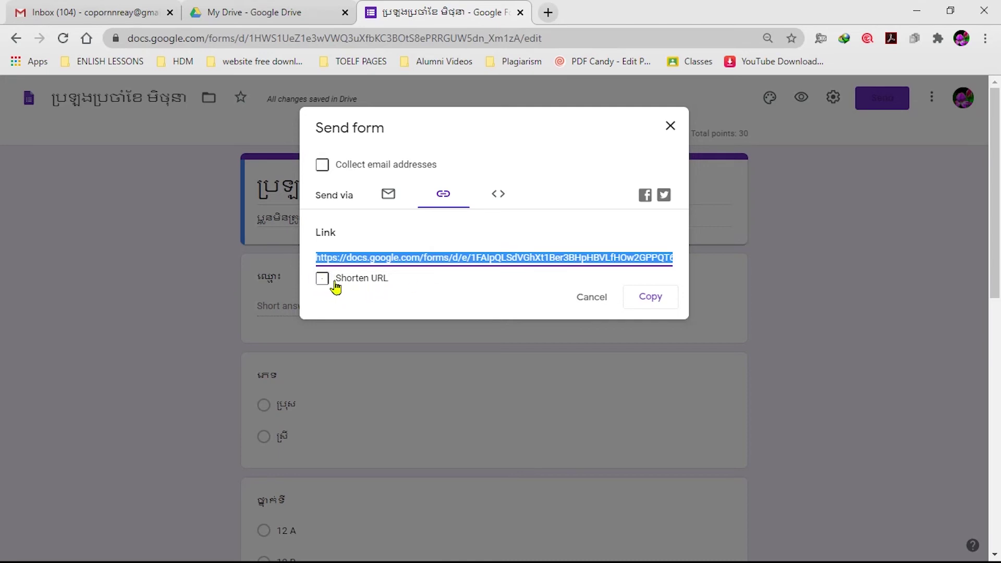
Shorten the form's URL and copy the short link, closing the sending options
click(368, 257)
click(456, 259)
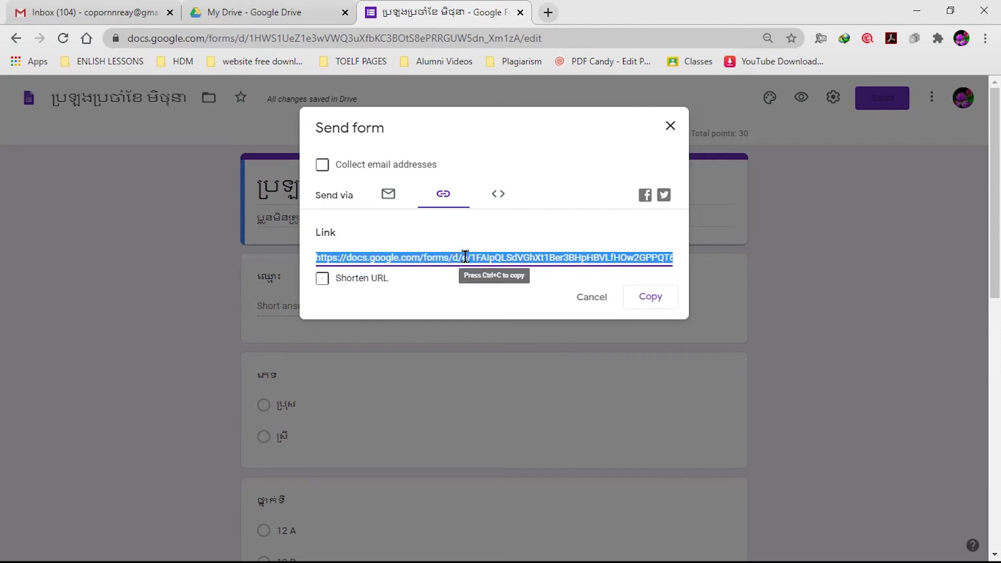
click(321, 281)
click(483, 256)
click(507, 253)
click(438, 263)
click(490, 253)
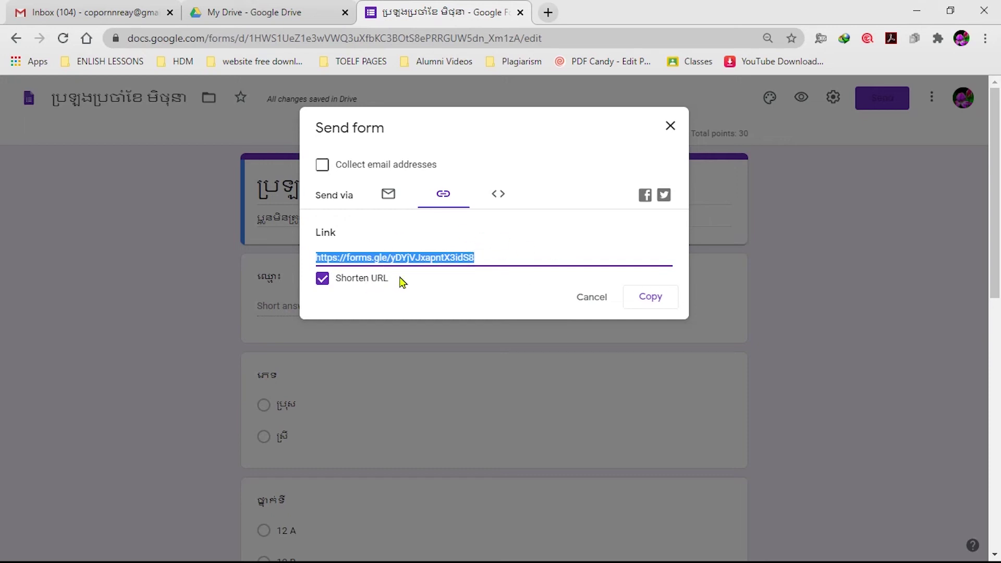
click(649, 301)
click(648, 298)
click(672, 128)
Switch to Telegram, search the chats for "fa" and open the FAMILY GROUP conversation
scroll(189, 208, down, 10)
scroll(189, 209, up, 10)
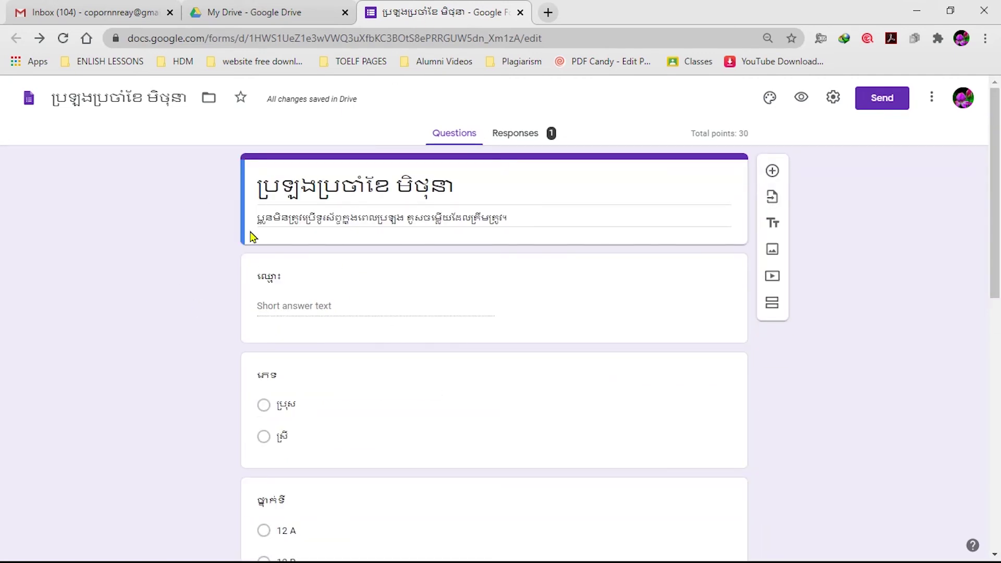
click(397, 38)
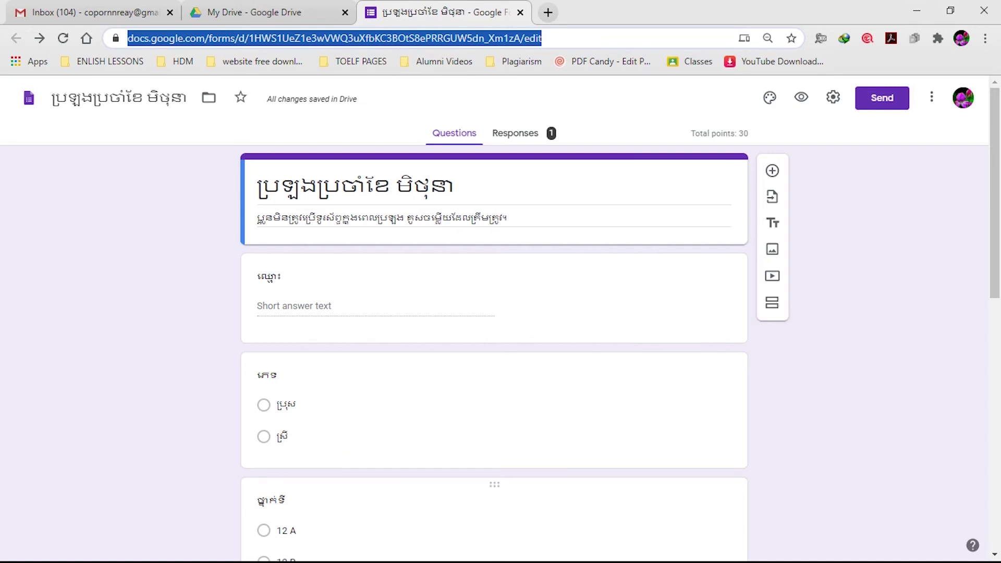
key(super)
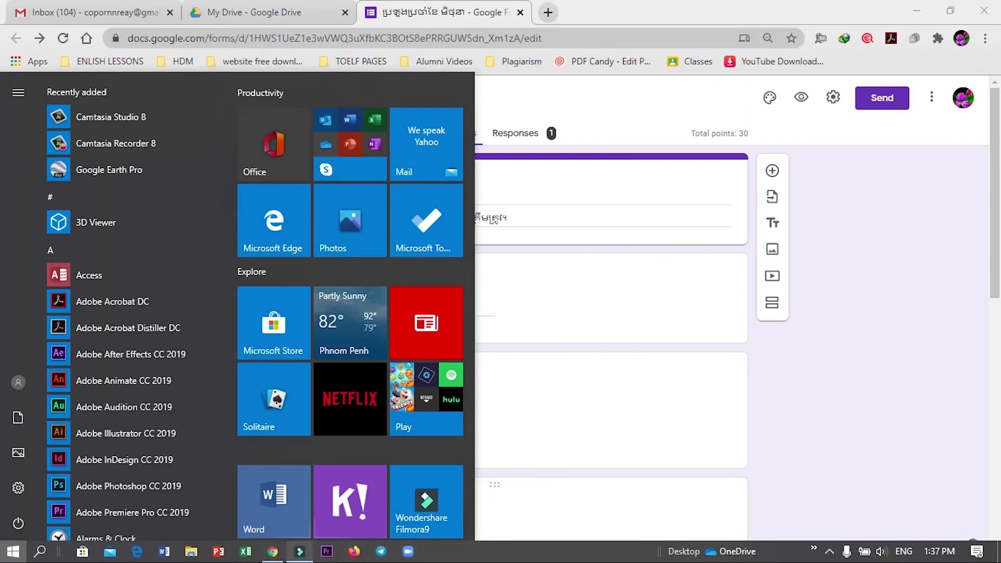
click(379, 555)
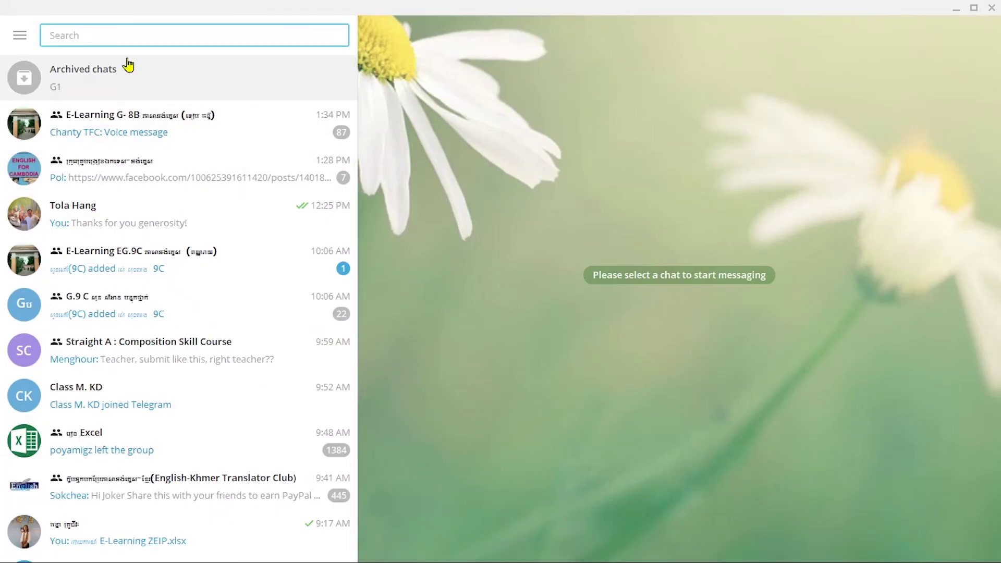
text(fa)
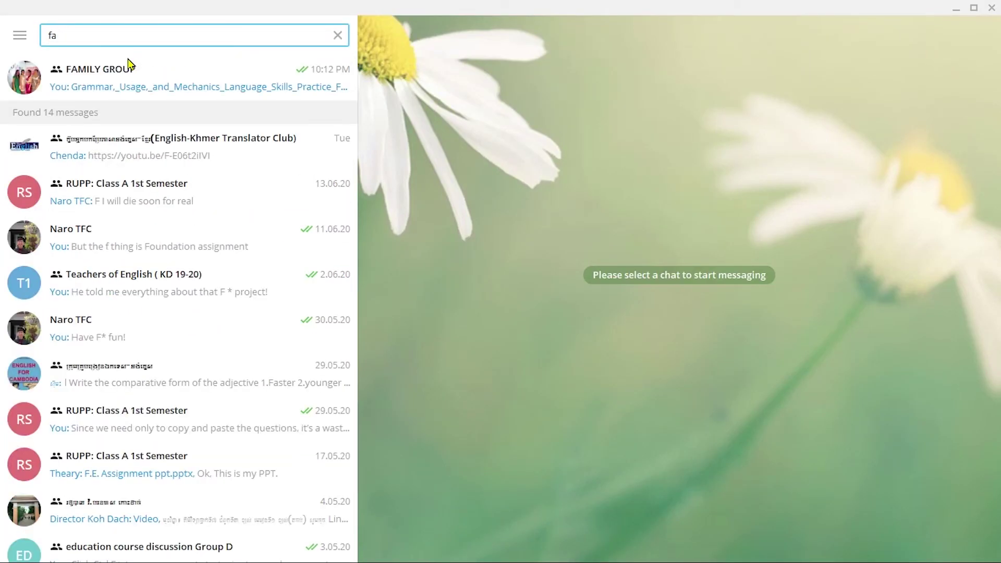
click(129, 65)
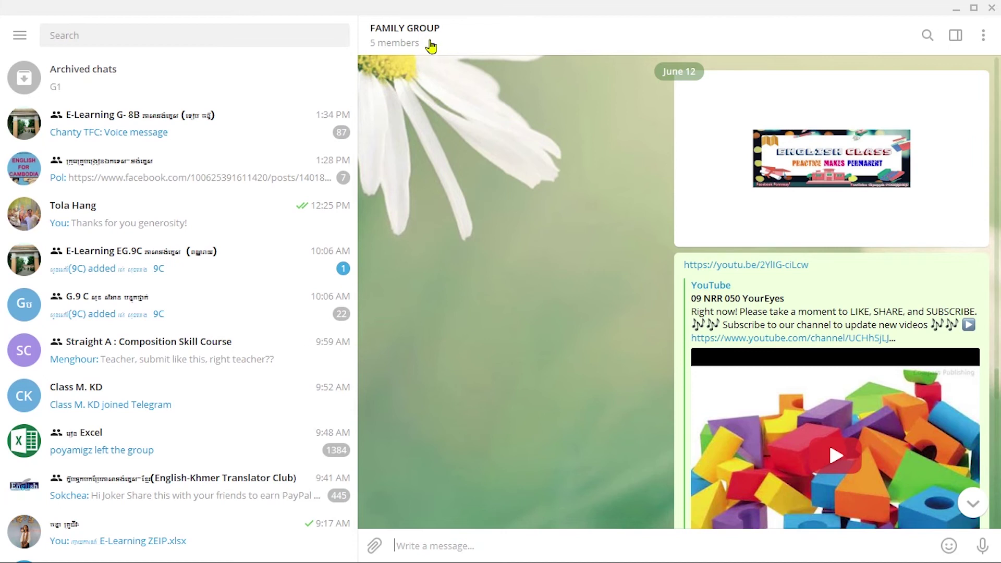
Paste the short form link into the group's message draft and cut it out again
click(455, 535)
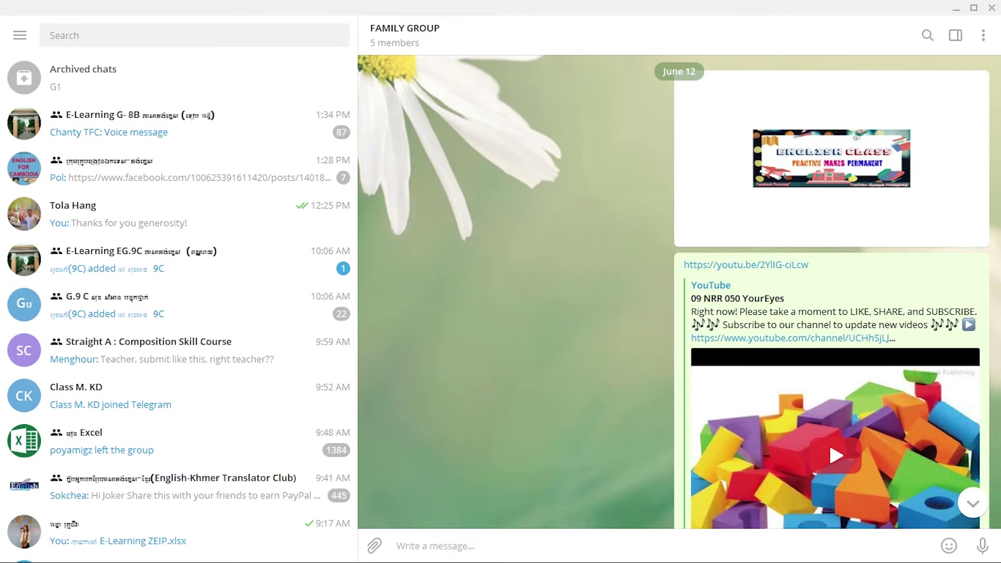
click(425, 548)
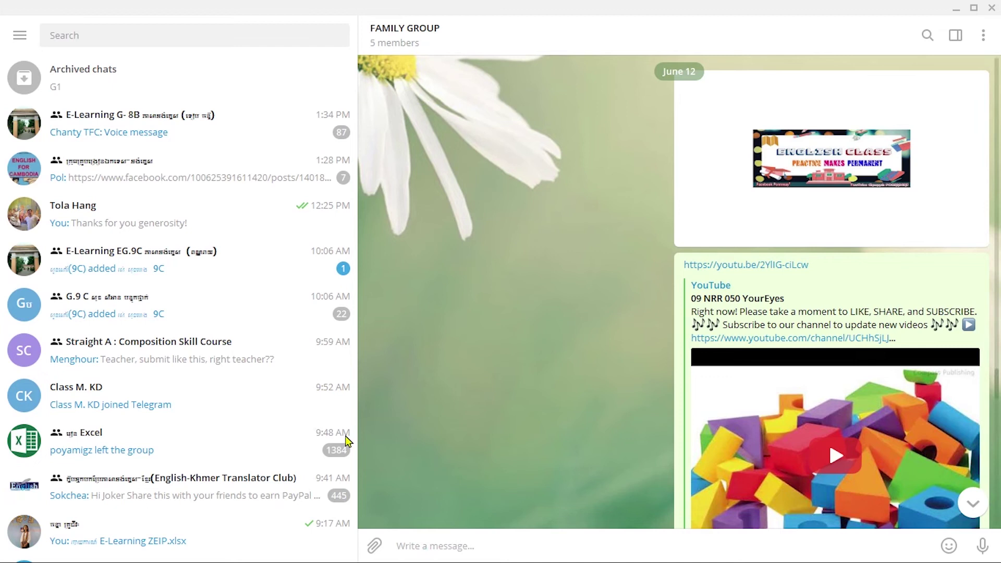
click(416, 536)
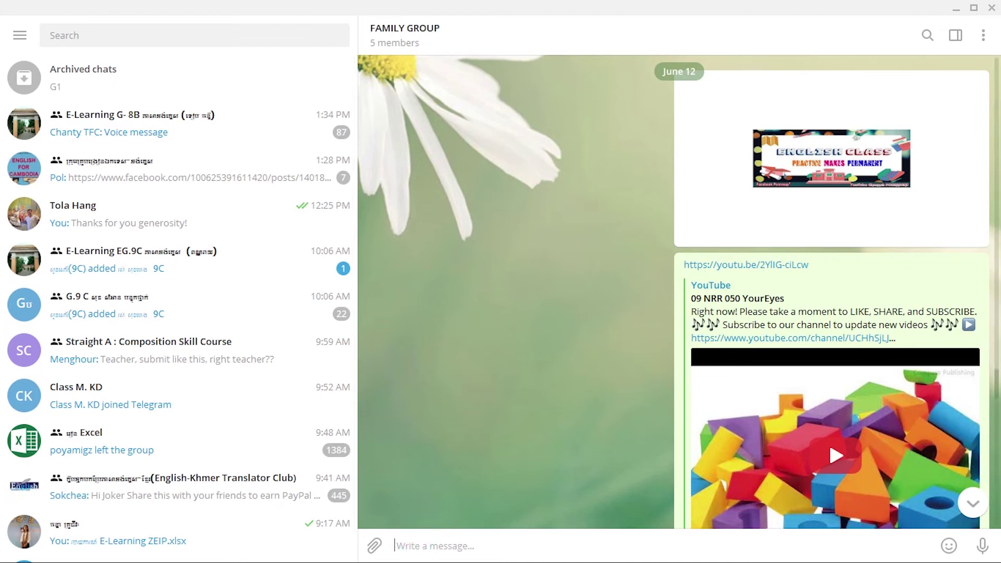
right_click(417, 548)
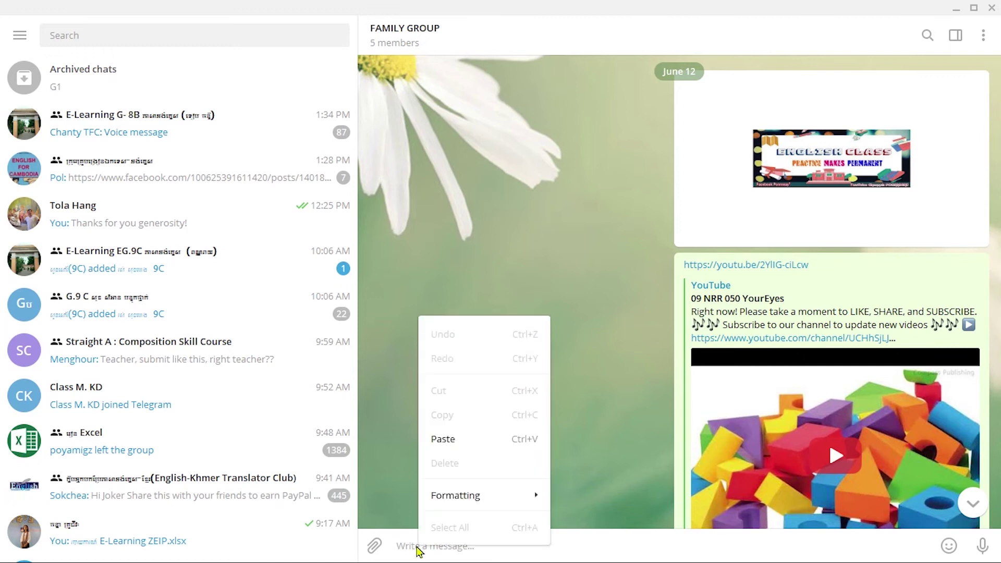
click(444, 441)
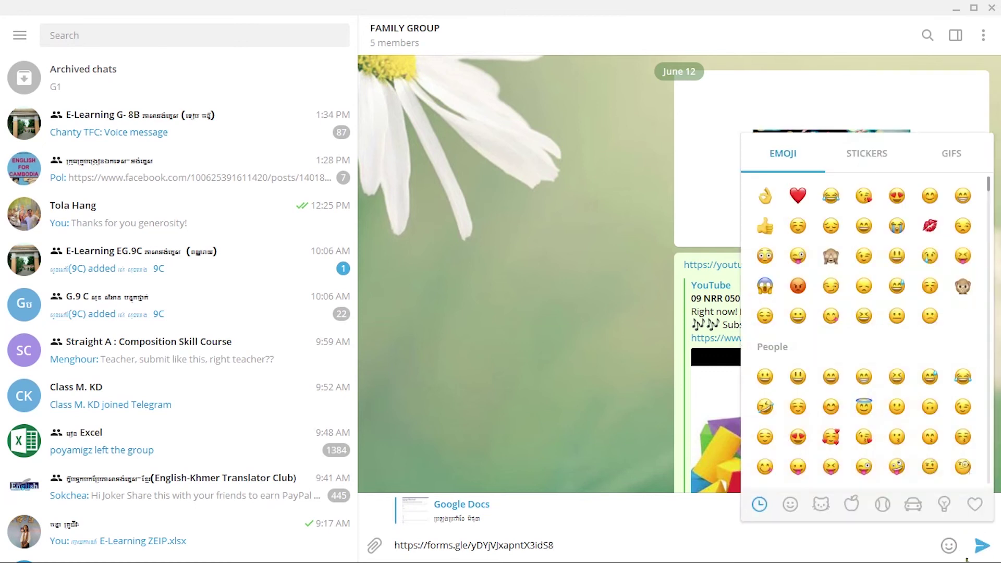
mouse_move(971, 537)
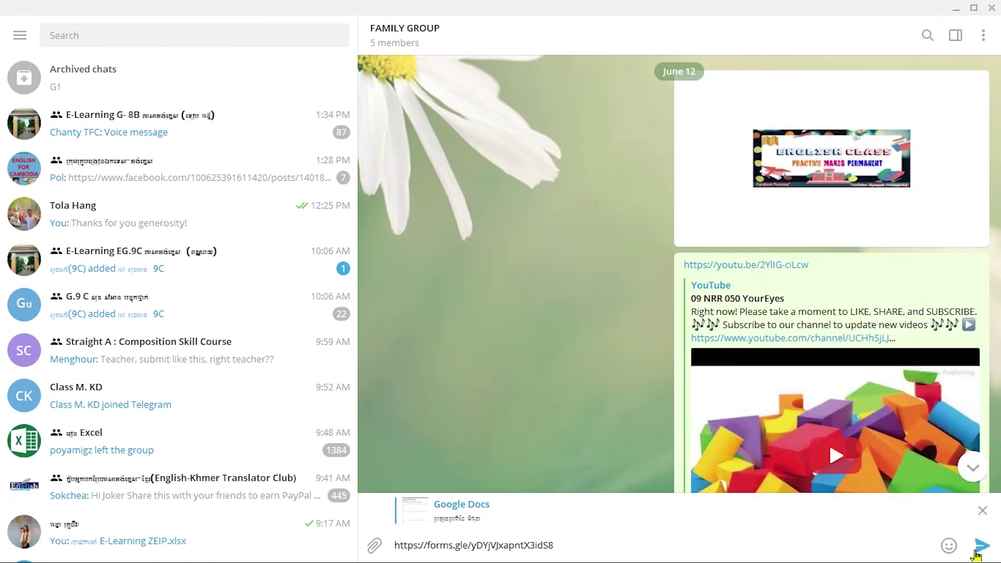
drag(572, 543, 394, 546)
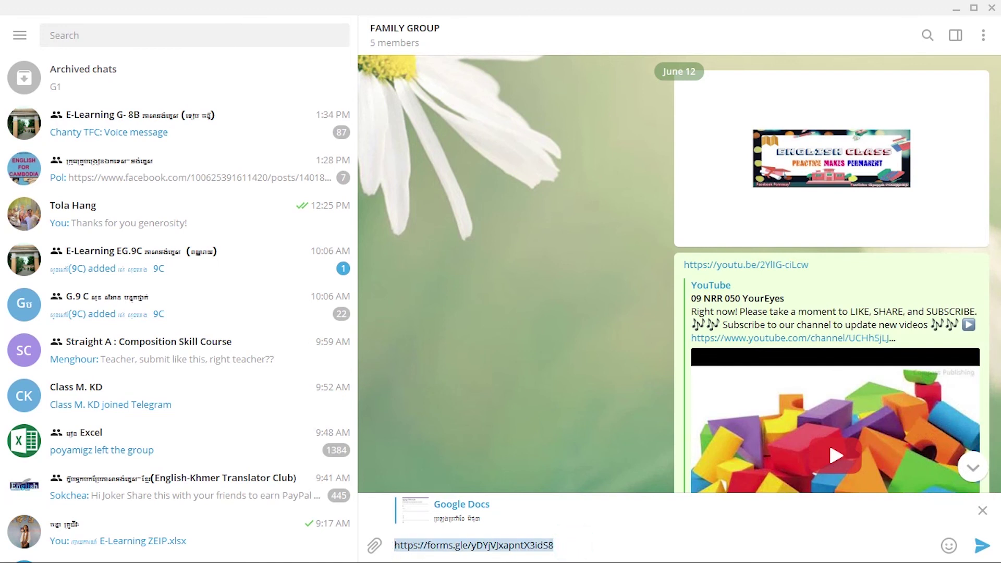
key(ctrl+x)
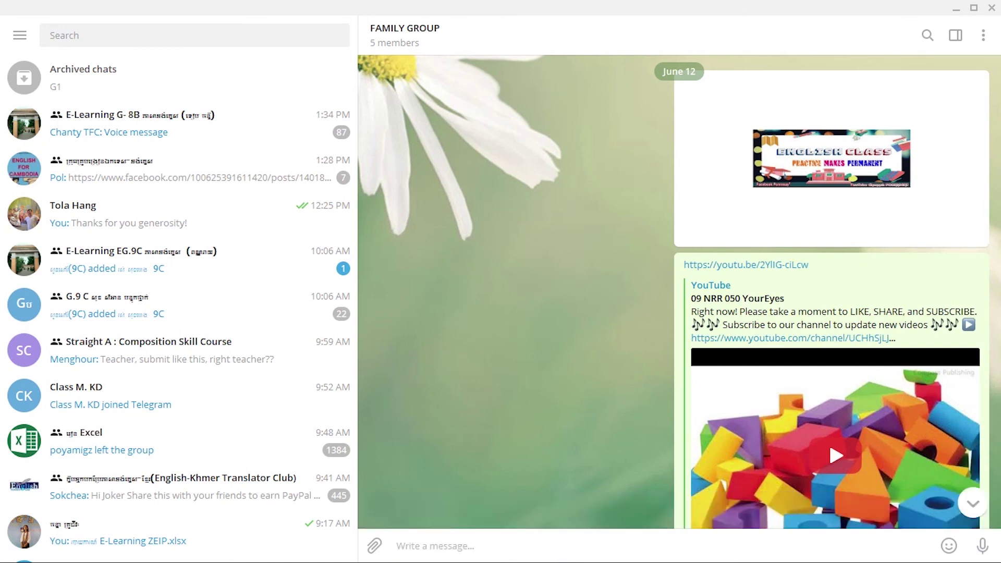
Paste the short form link into a message to the FAMILY GROUP and send it
right_click(497, 549)
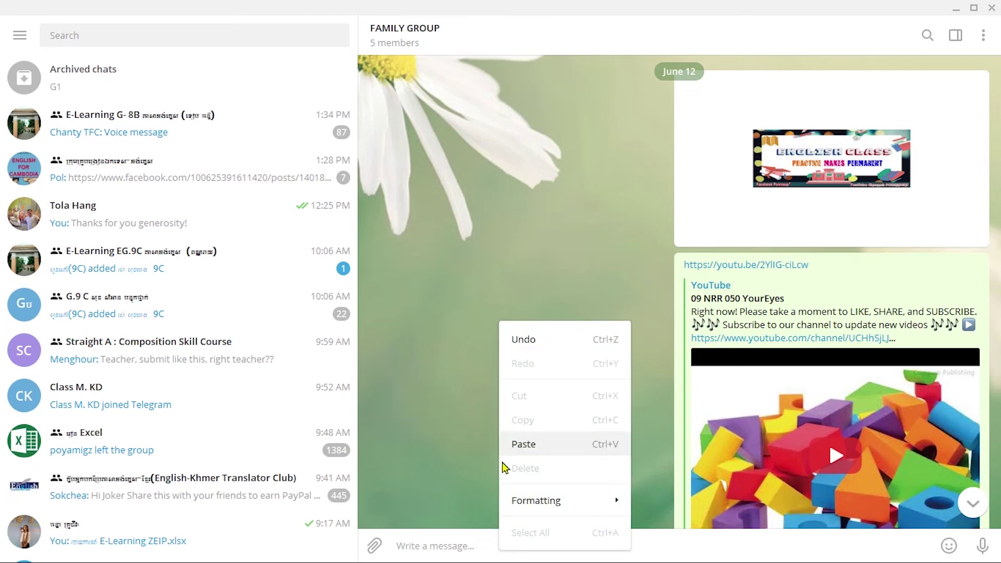
click(427, 548)
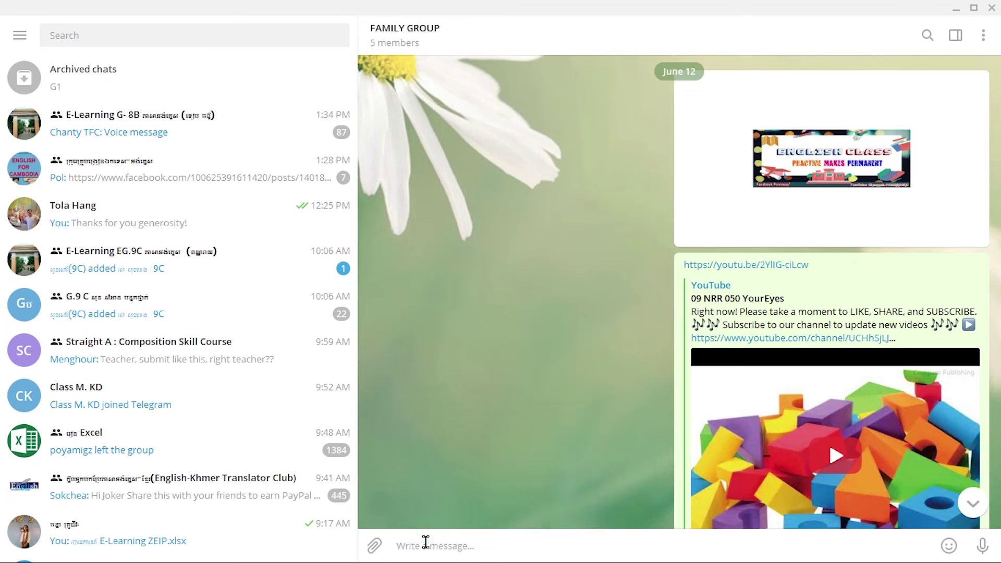
key(ctrl+v)
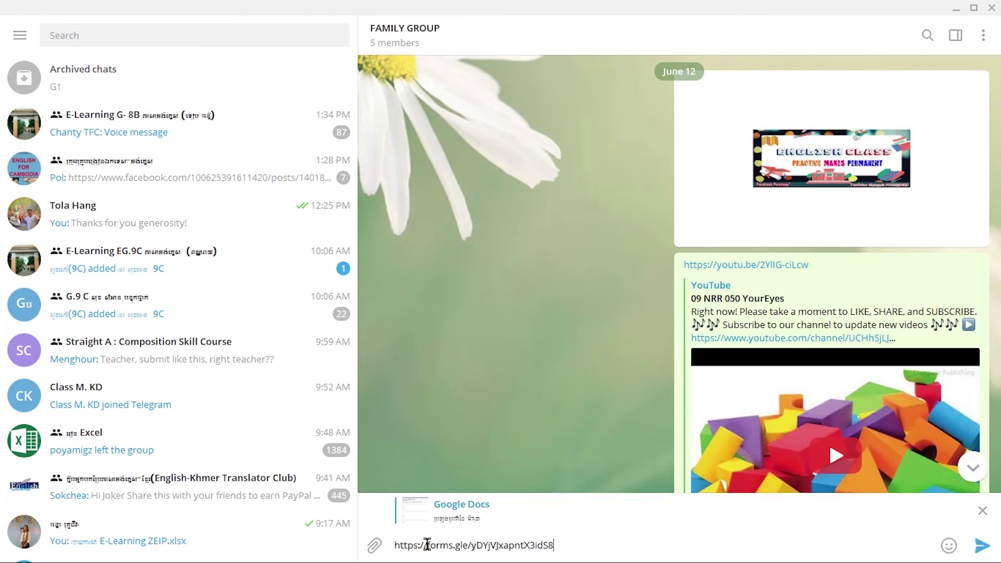
right_click(557, 547)
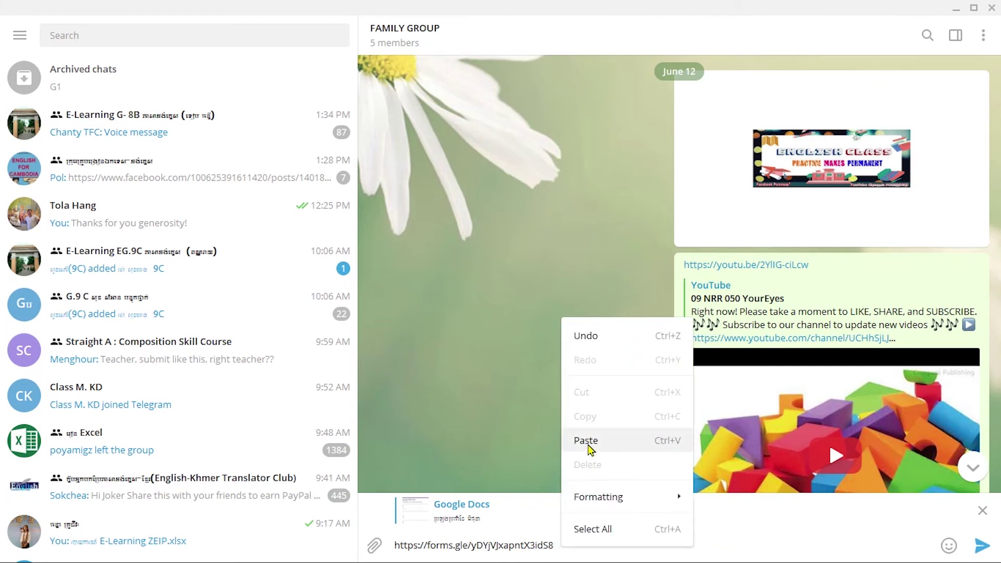
click(552, 546)
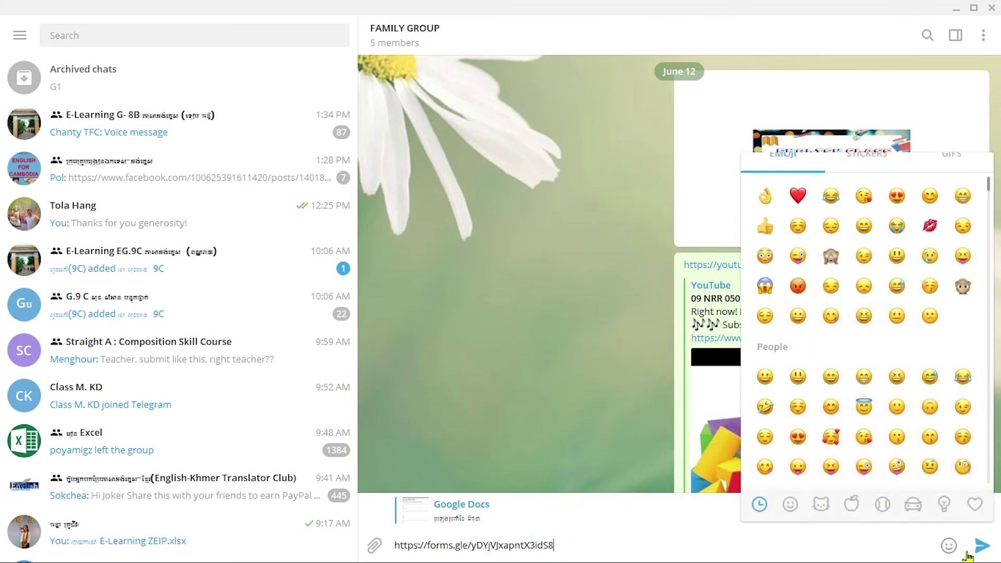
click(983, 548)
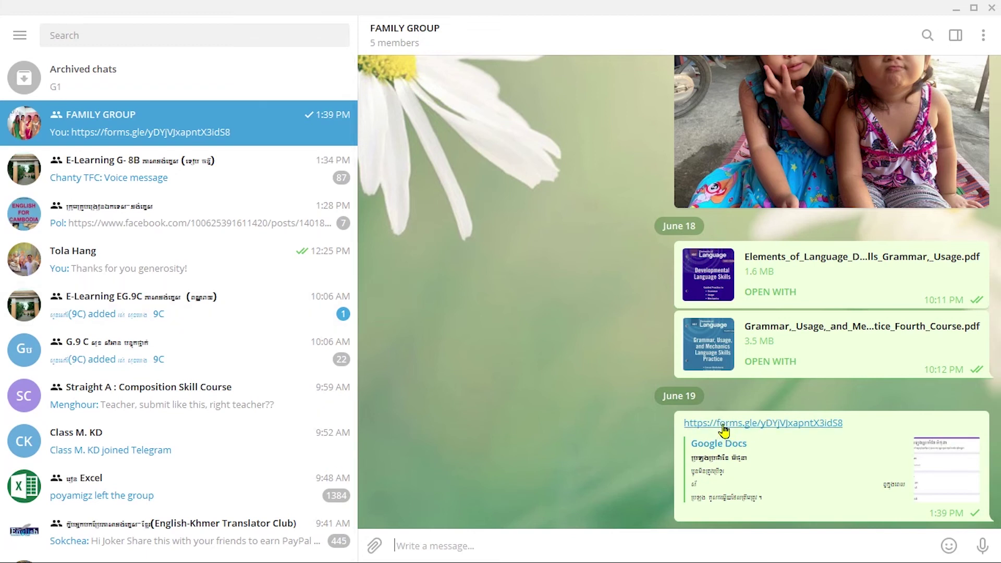
Open the form link from the sent message and look through the exam as a respondent
click(781, 427)
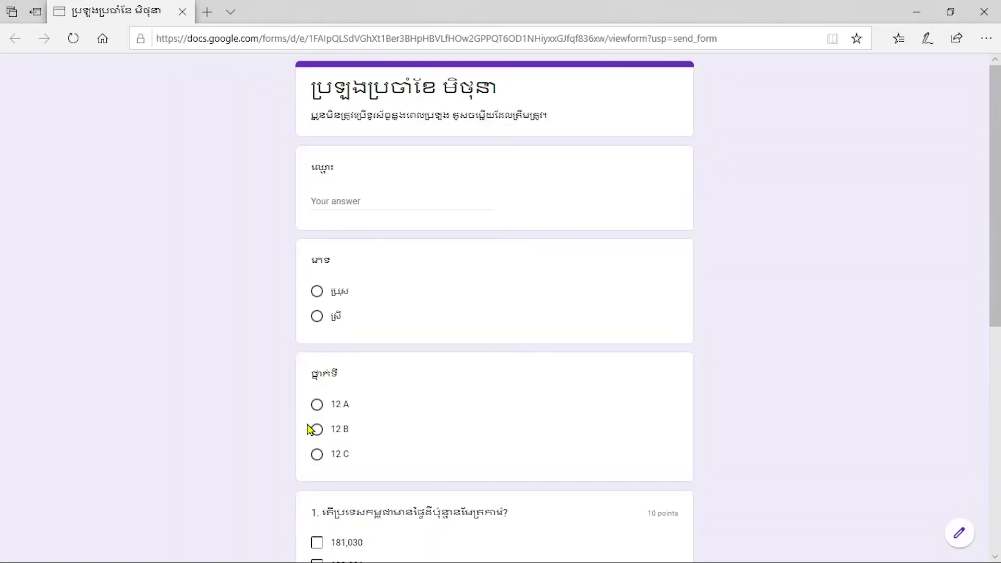
scroll(366, 143, down, 8)
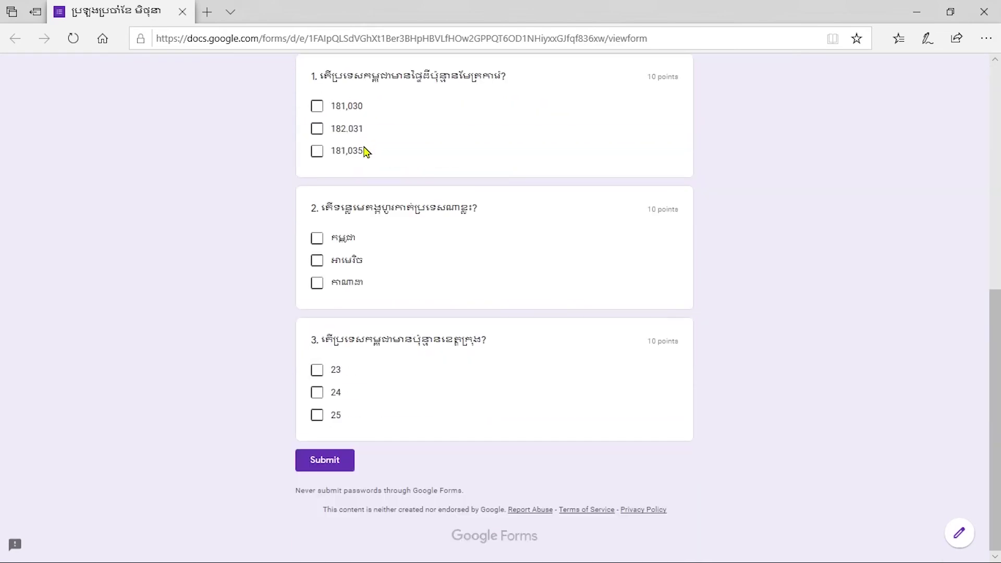
scroll(335, 353, up, 8)
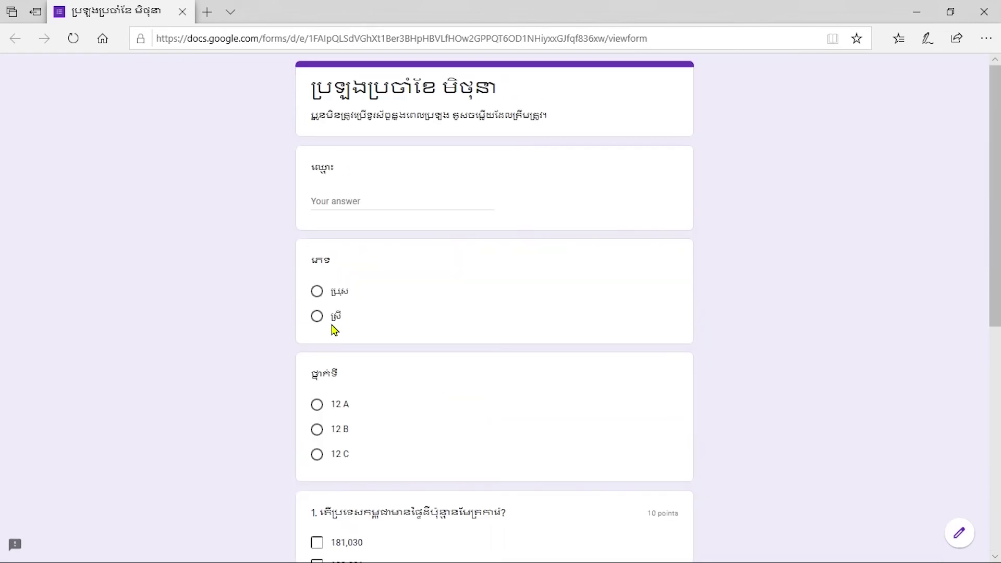
Fill in the student's name and choose ស្រី as the gender and 12 C as the class
click(325, 201)
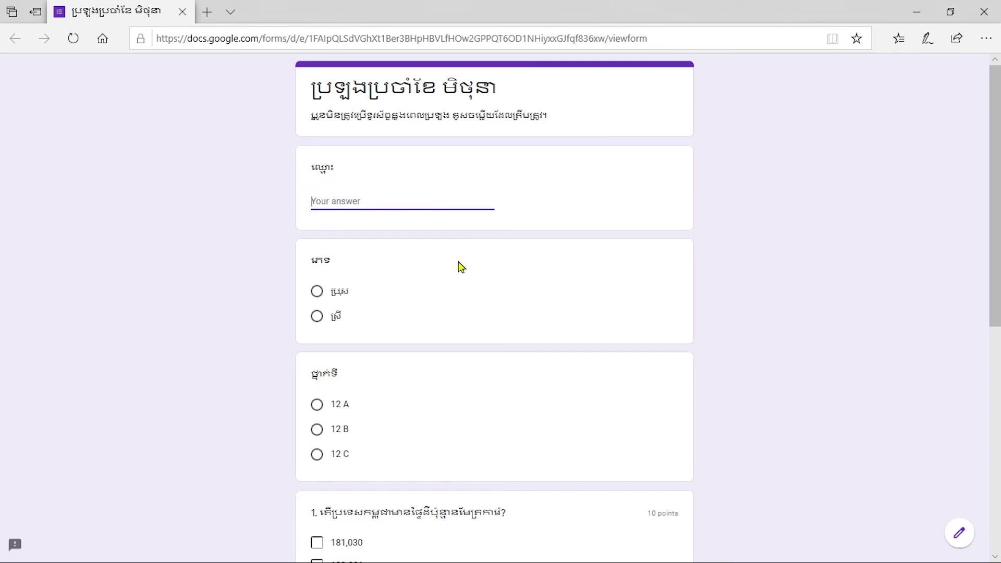
text(ឌ)
key(BackSpace)
text(ឌីណាណា)
click(316, 316)
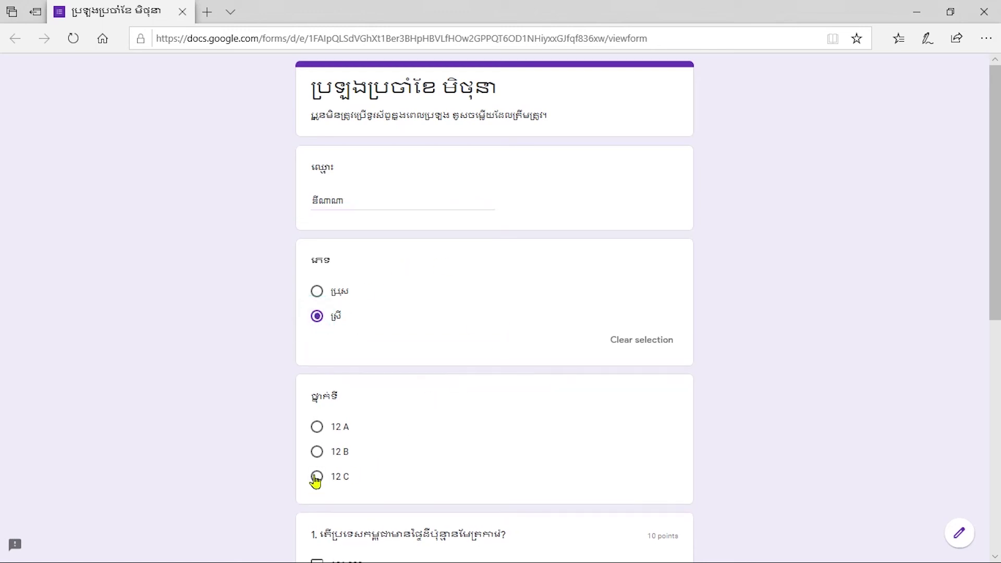
click(316, 475)
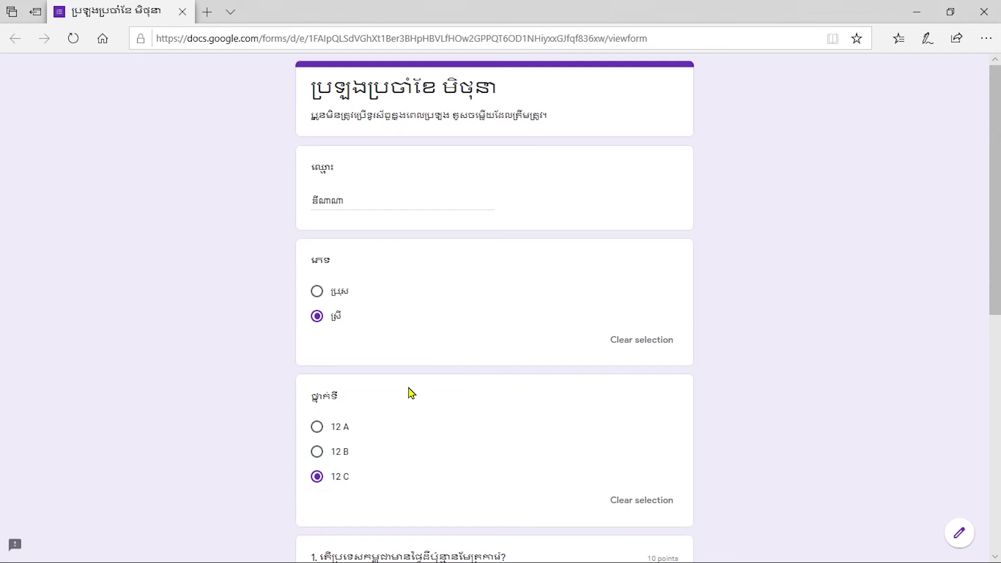
Answer question 2 with only កម្ពុជា selected and question 3 with 24
scroll(414, 380, down, 5)
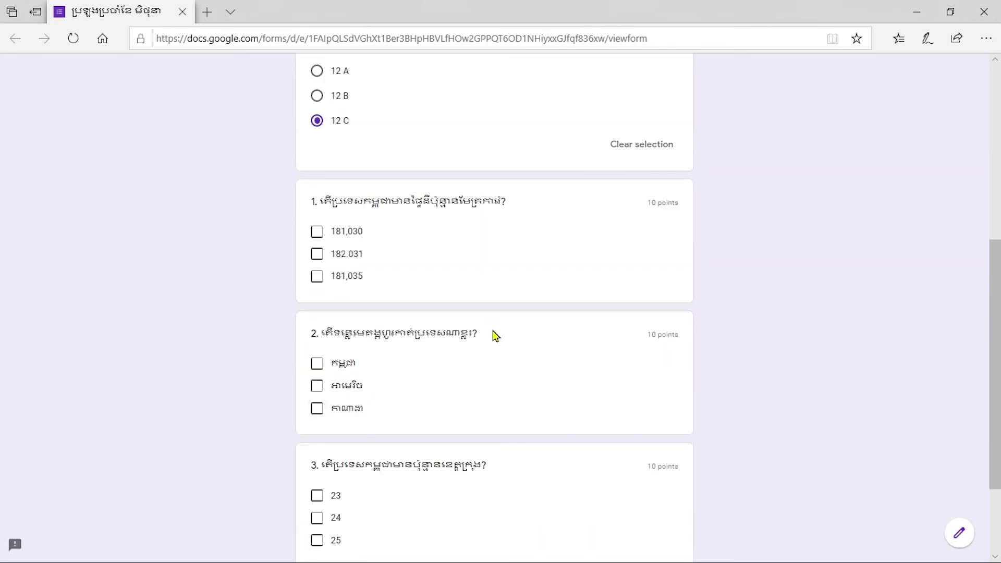
click(318, 387)
click(317, 406)
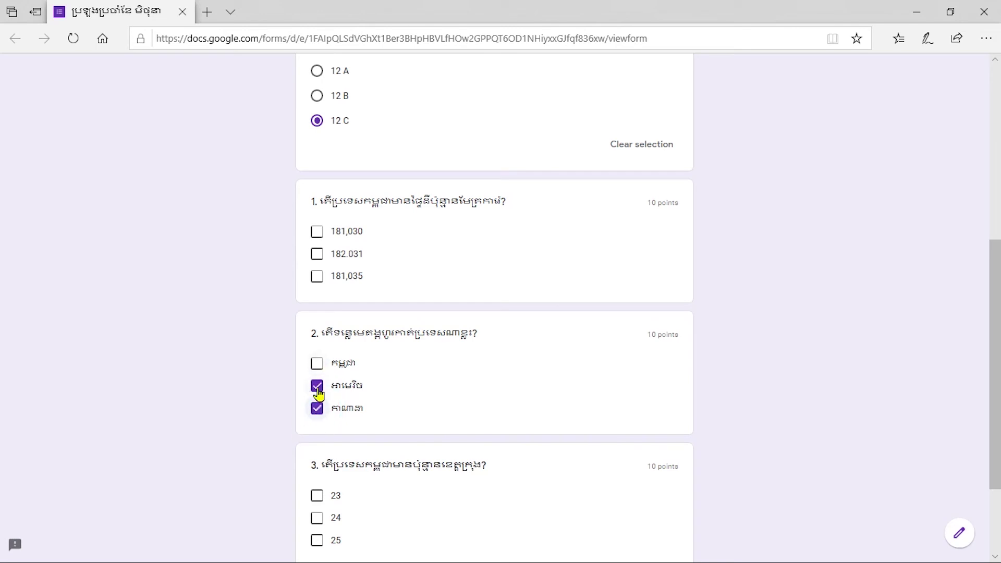
click(316, 363)
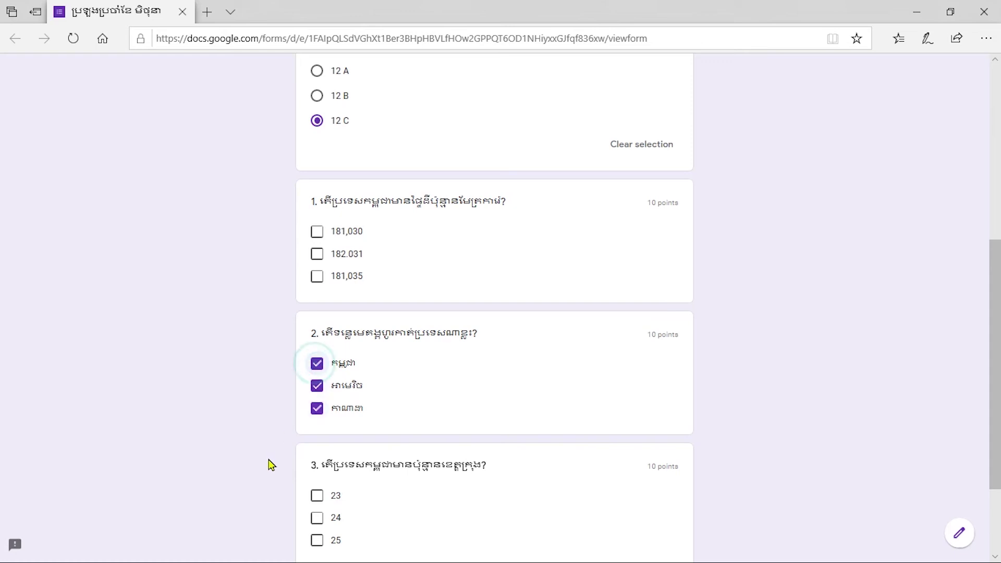
click(317, 364)
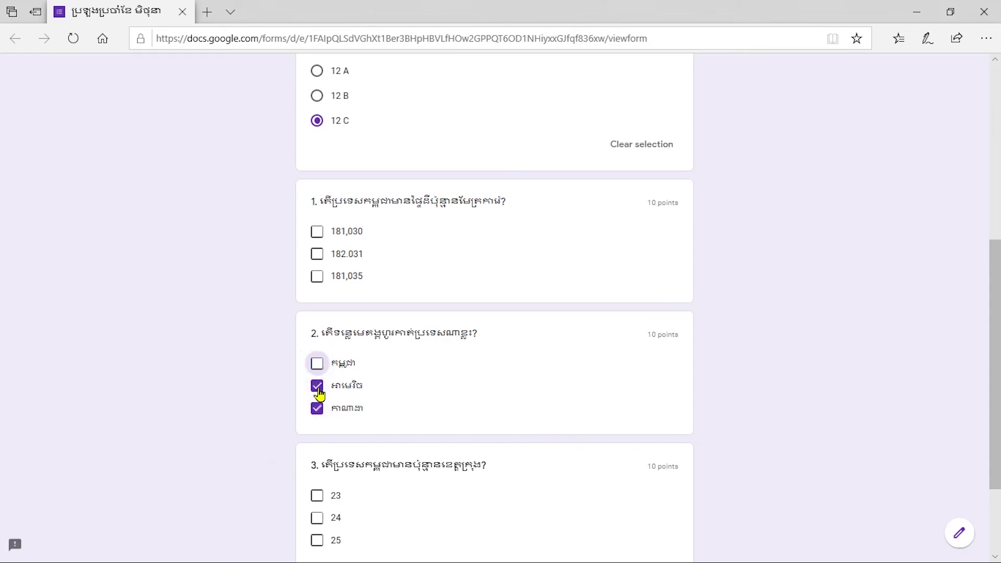
click(318, 388)
click(316, 364)
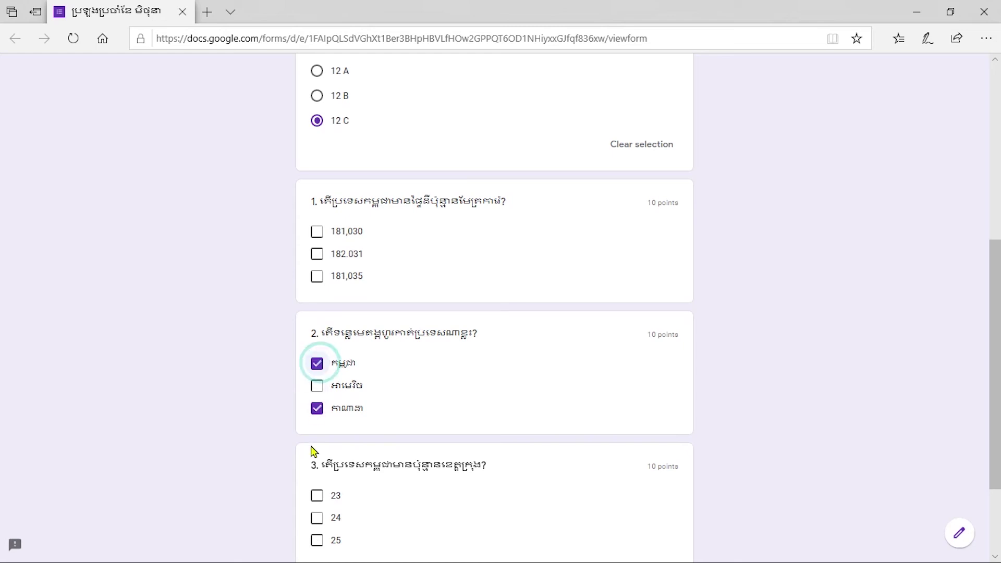
click(316, 409)
scroll(356, 416, down, 3)
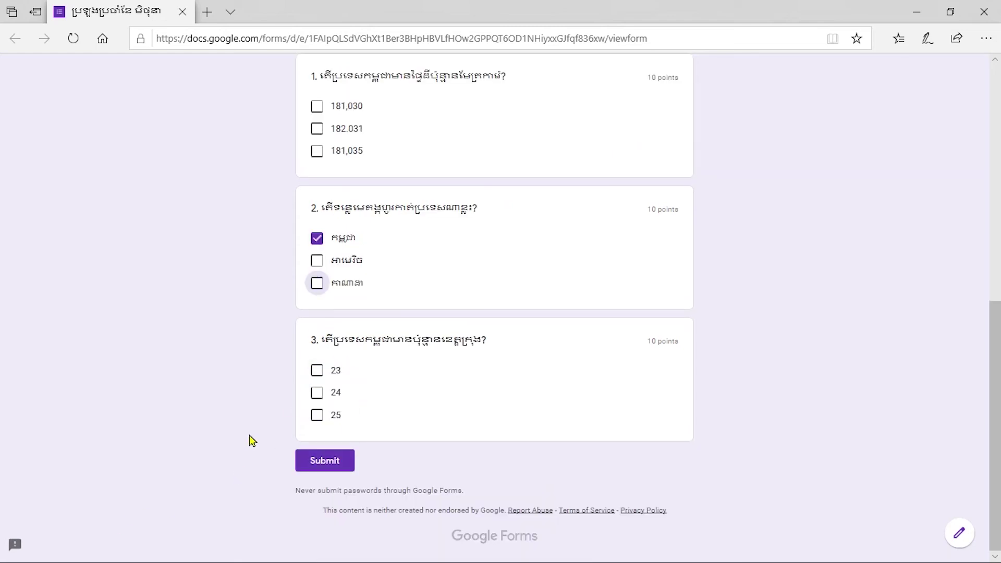
click(318, 393)
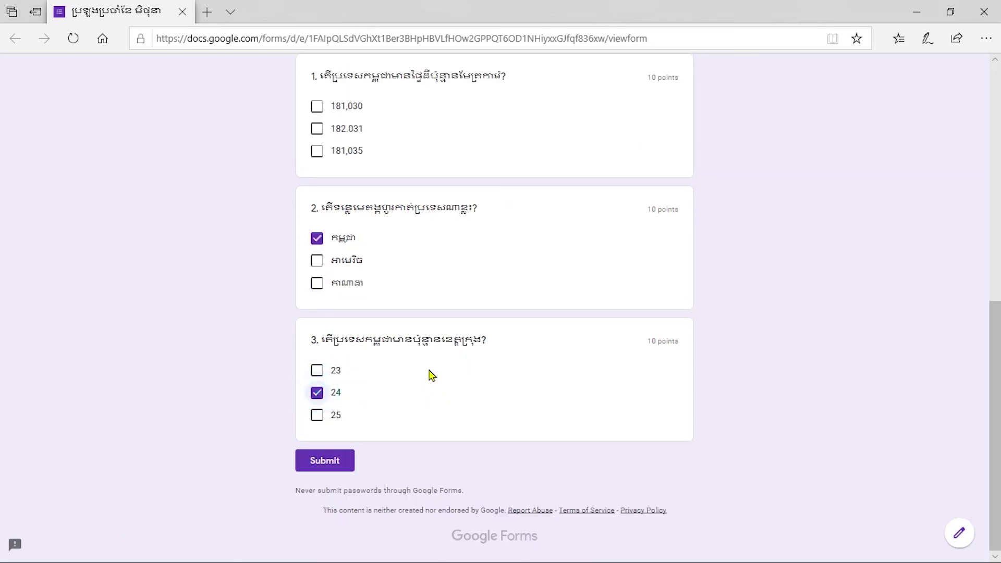
Answer question 1 with 181,030 and submit the exam
scroll(431, 376, up, 3)
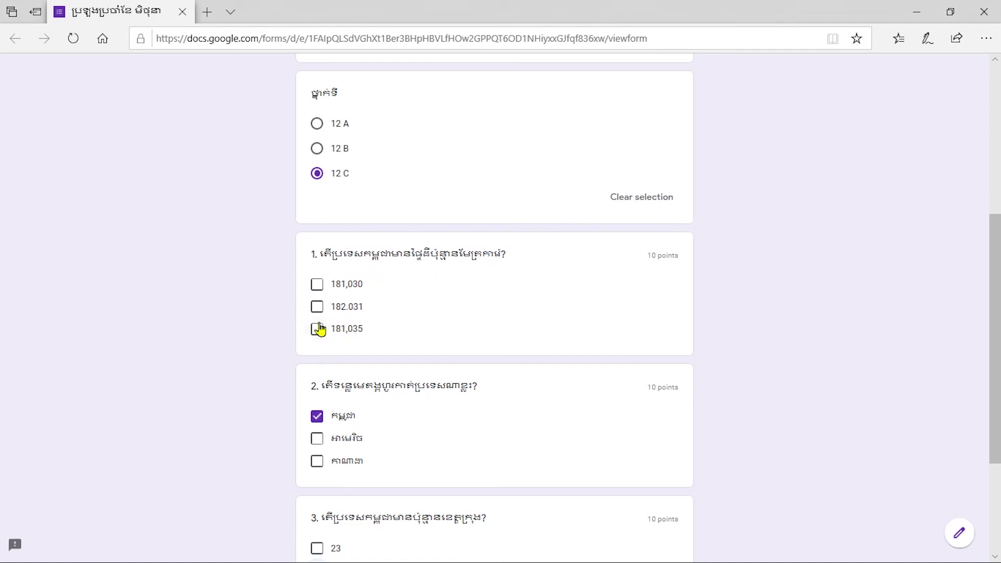
click(317, 285)
scroll(412, 375, down, 3)
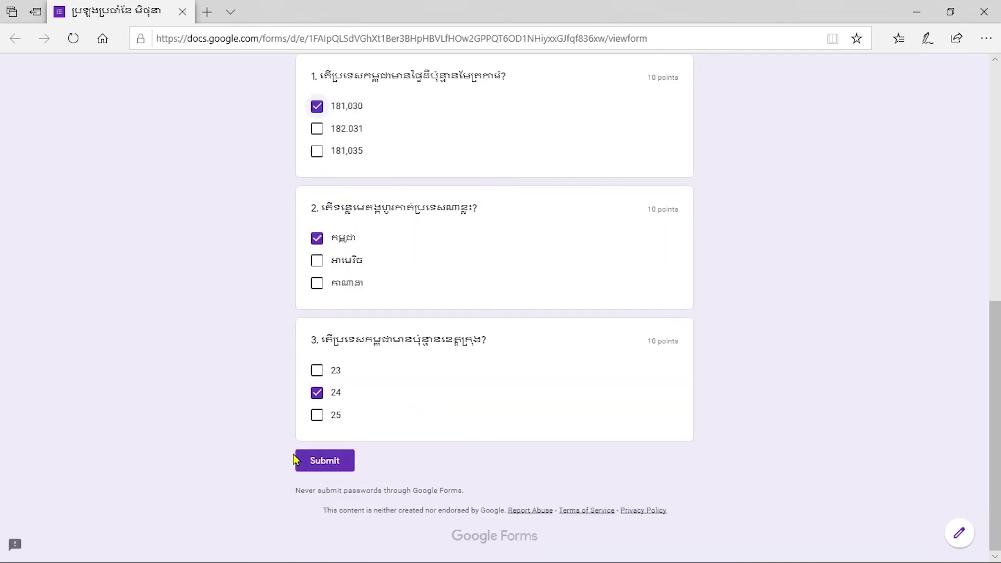
click(313, 463)
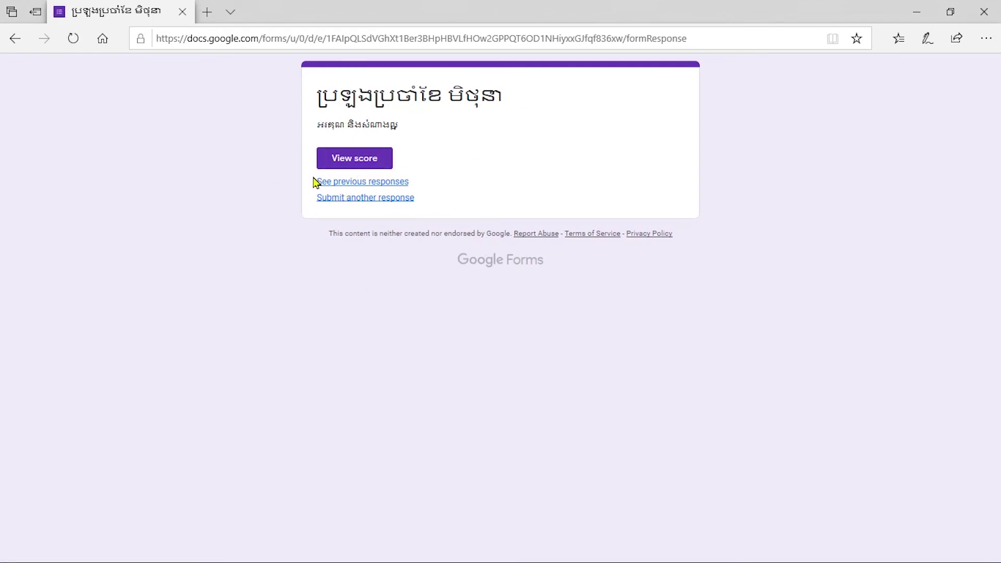
View the submitted exam's score and review the marking, correct answers and feedback for all three questions
click(349, 162)
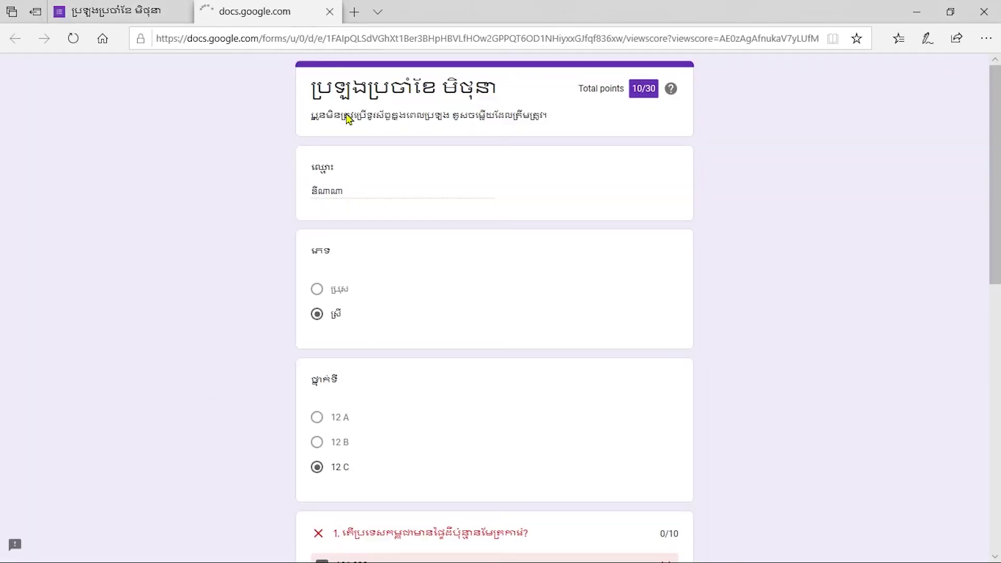
click(341, 188)
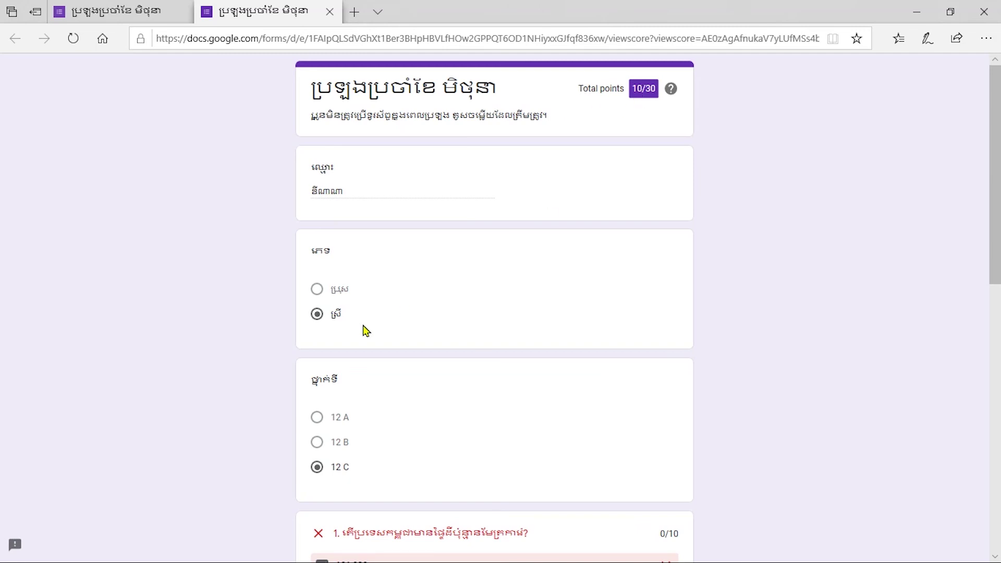
scroll(365, 331, down, 6)
scroll(392, 194, up, 6)
scroll(393, 205, down, 6)
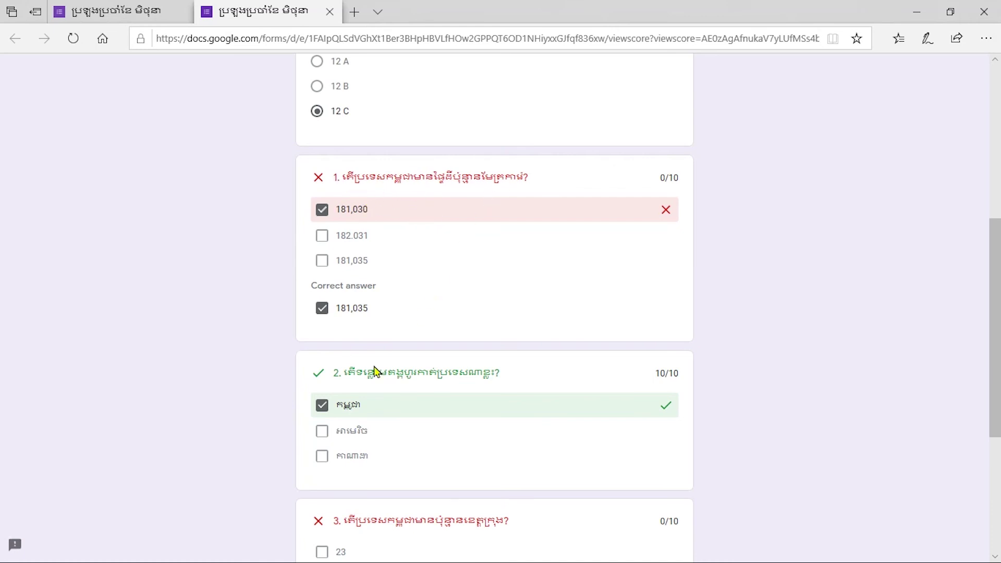
scroll(374, 369, down, 3)
scroll(402, 360, down, 2)
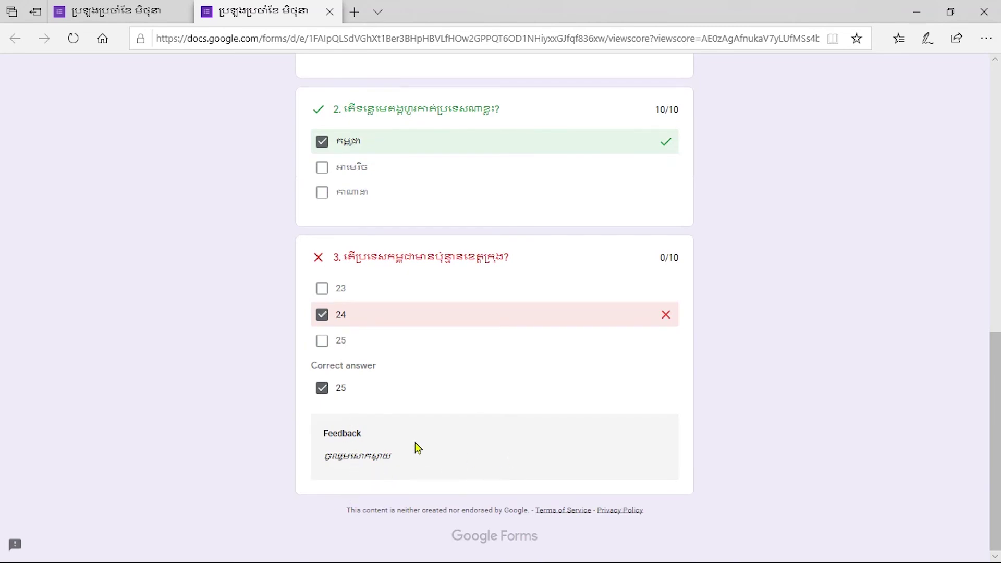
scroll(415, 447, up, 12)
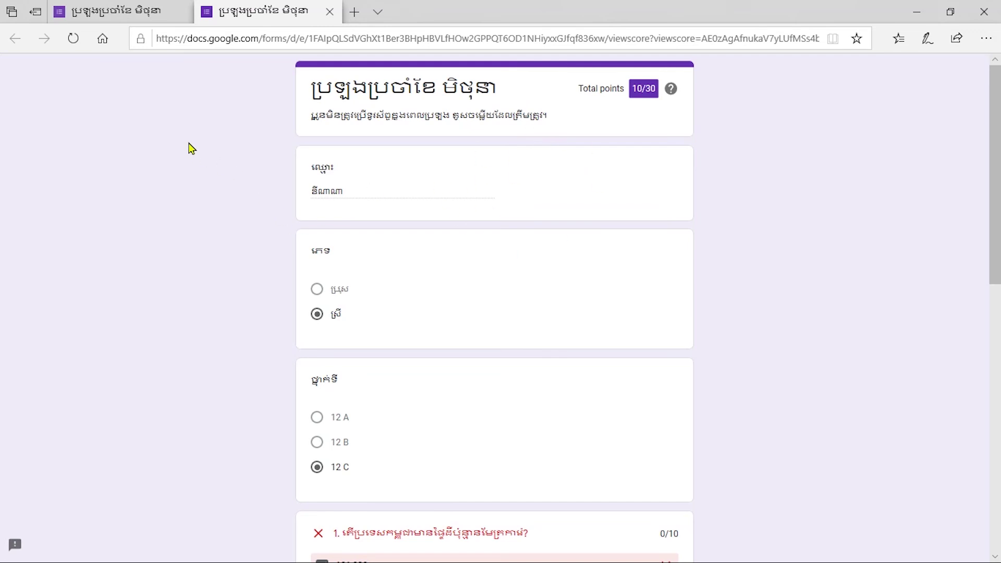
Close the score page, the submitted form, Telegram and the exam's form editor
click(330, 14)
click(184, 16)
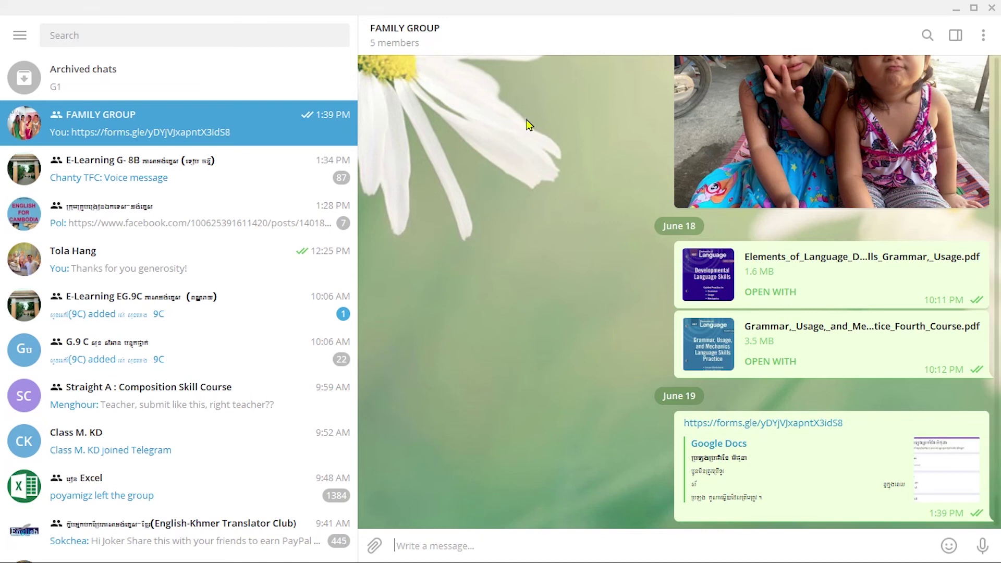
click(990, 8)
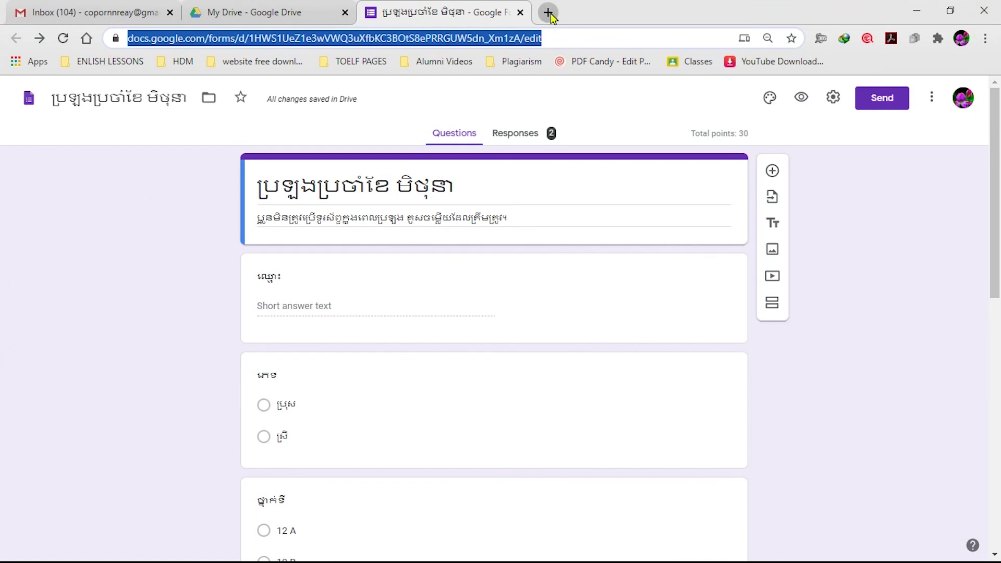
click(521, 12)
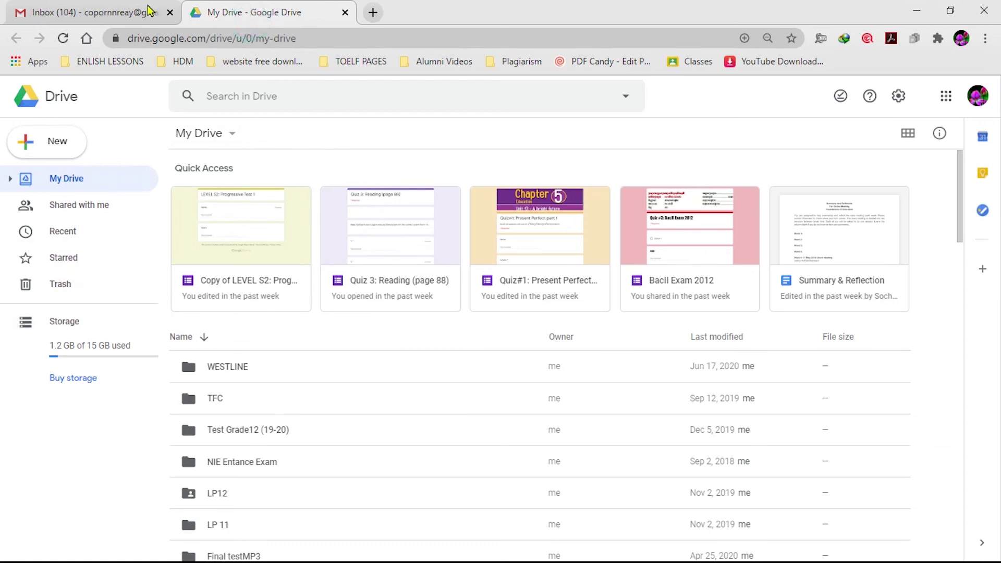
Switch to the Gmail inbox, open Google Drive afresh from there and close the old Drive page
click(111, 13)
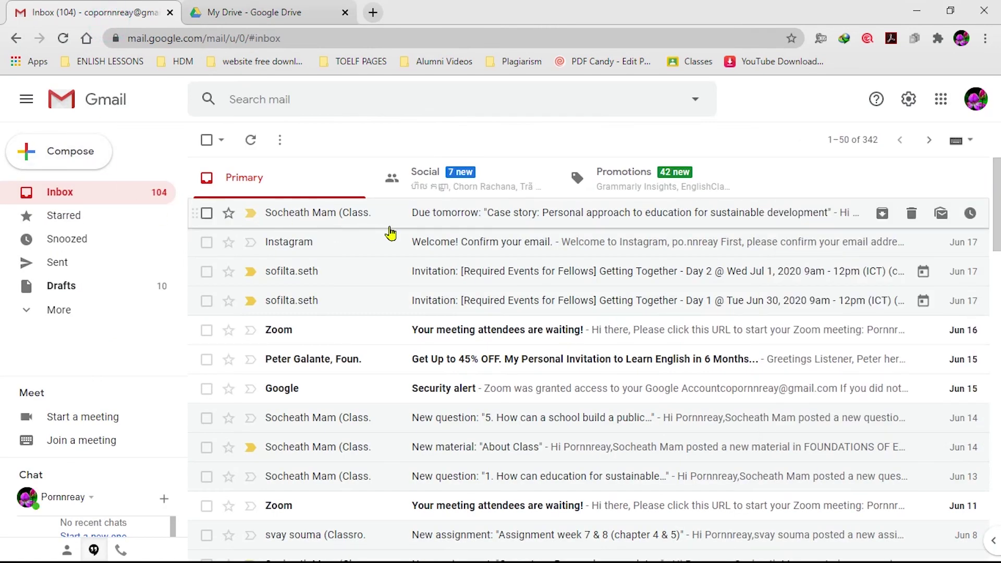
click(246, 18)
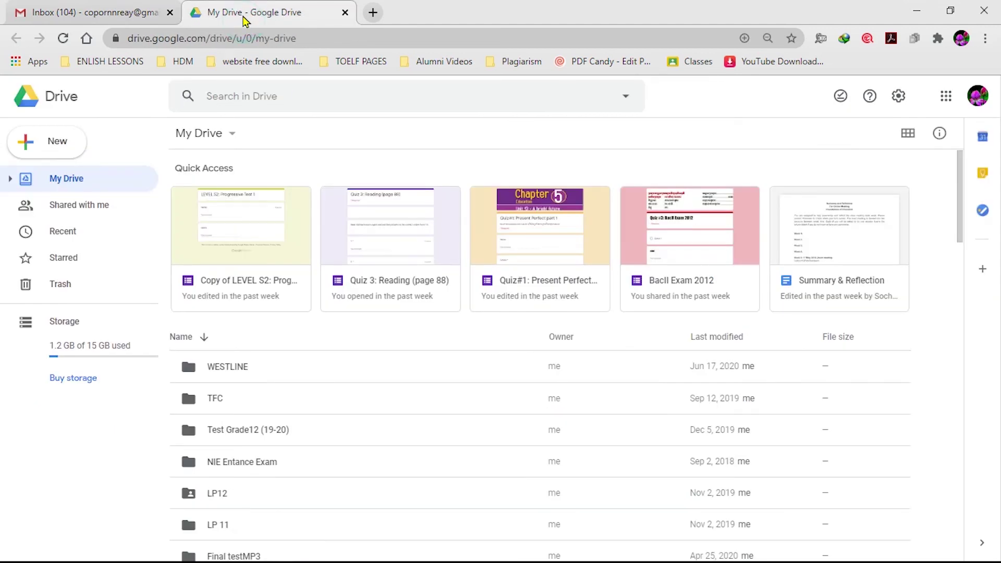
click(117, 17)
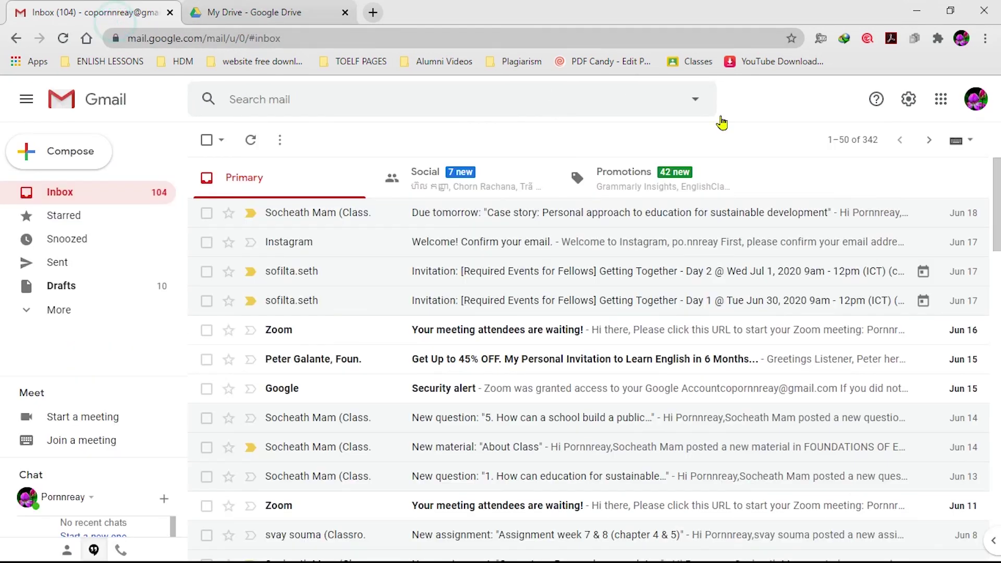
click(941, 99)
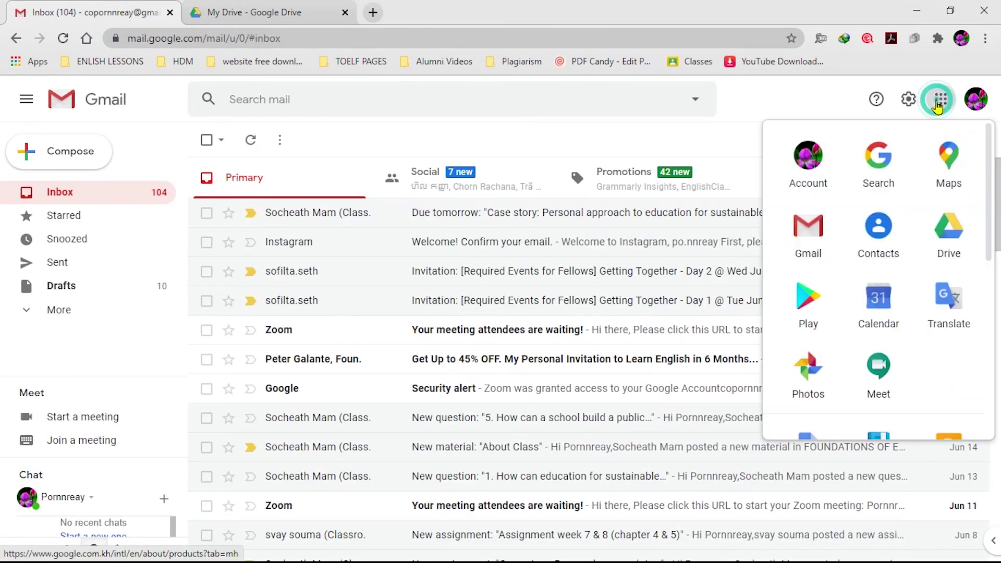
click(951, 254)
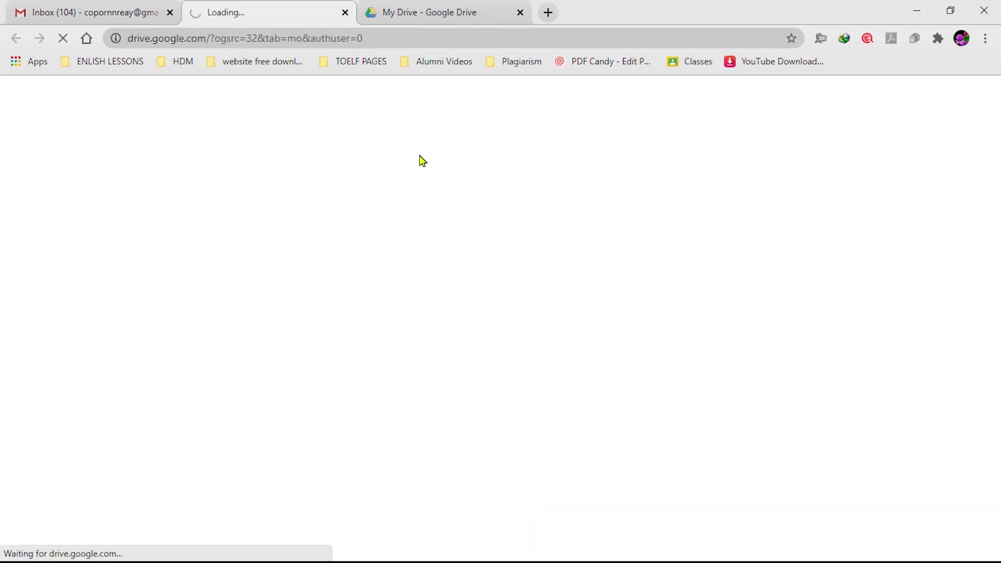
click(520, 13)
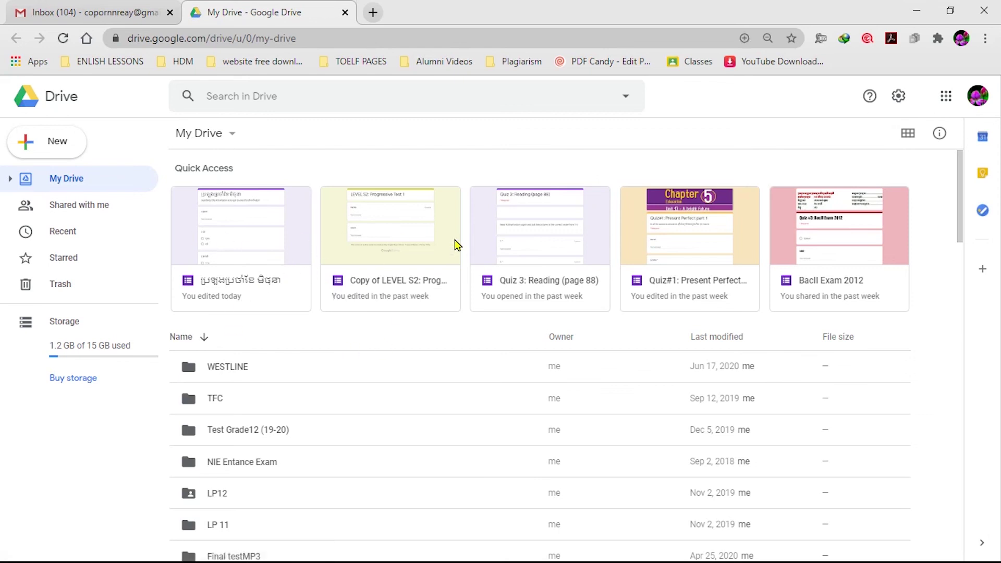
Find the ប្រឡងប្រចាំខែ មិថុនា form in My Drive and open it for editing at the ឈ្មោះ question
scroll(226, 376, down, 10)
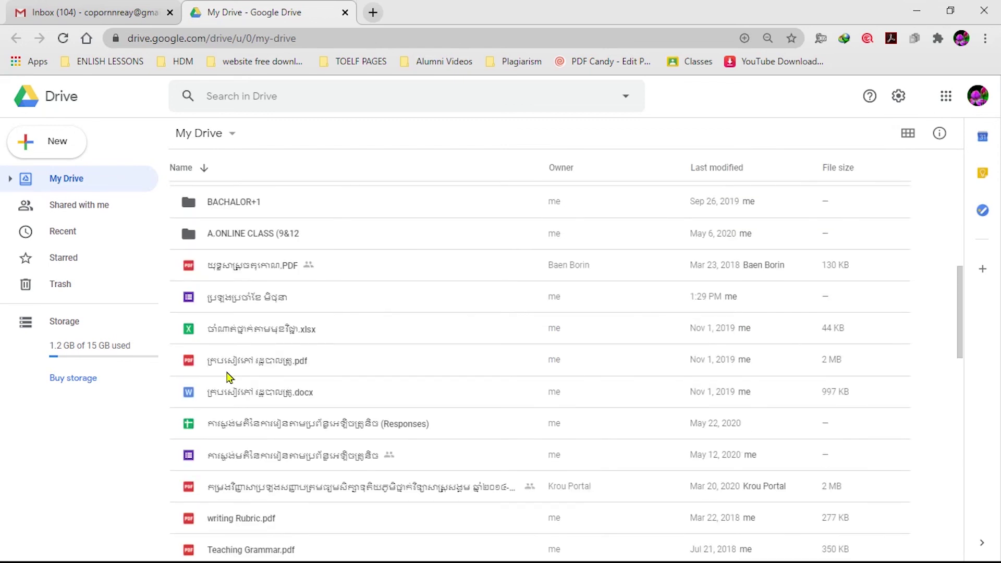
scroll(217, 445, up, 10)
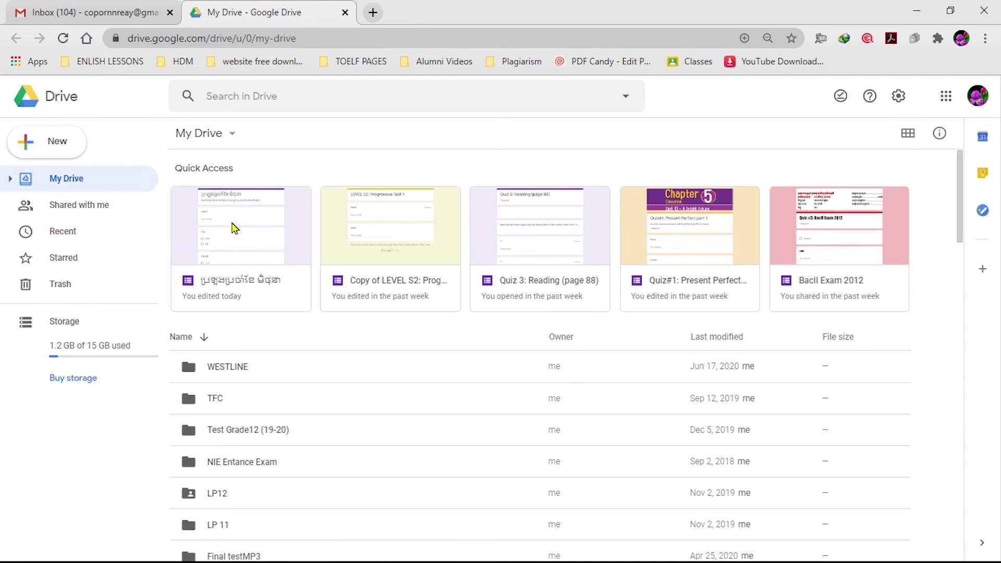
click(218, 246)
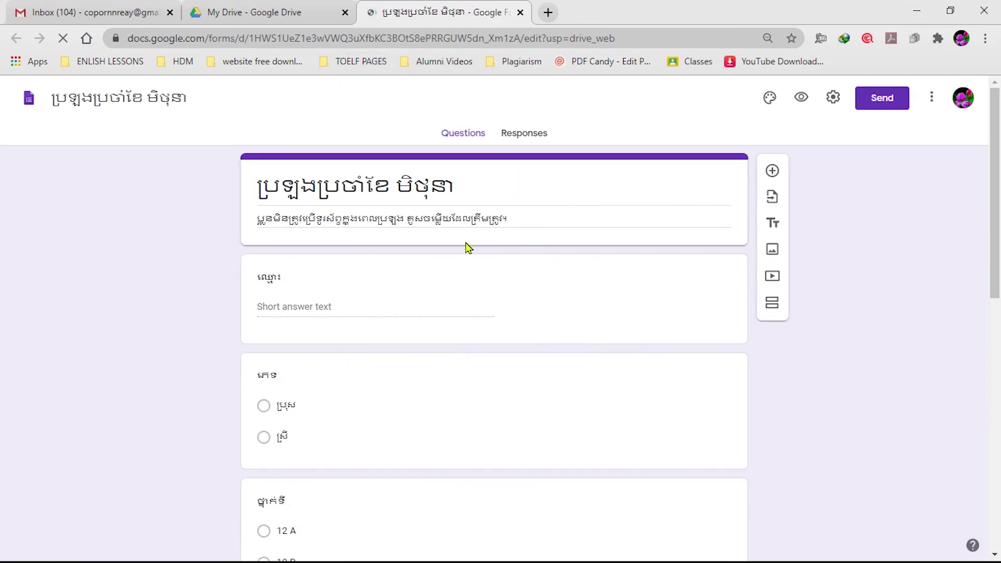
click(291, 279)
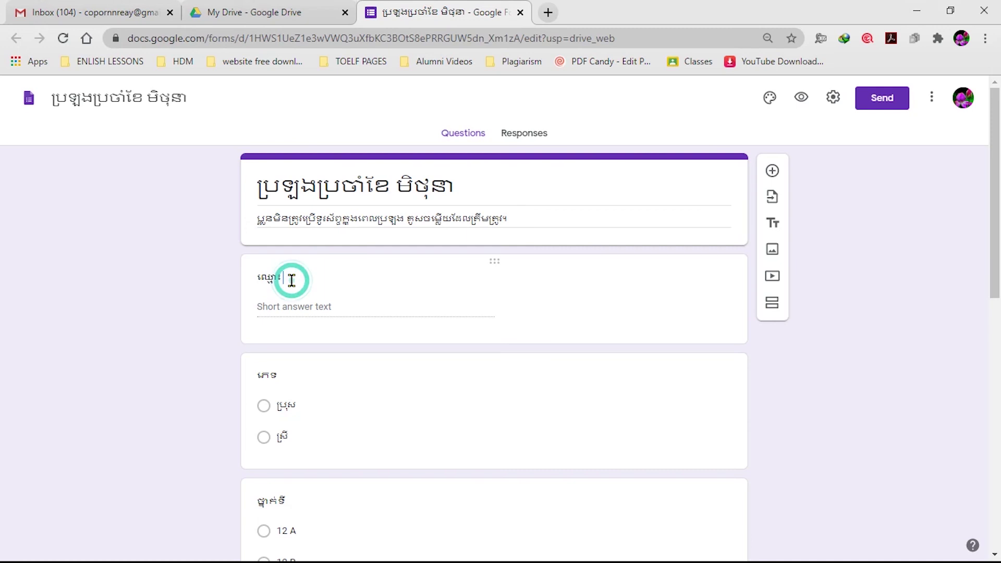
scroll(286, 259, down, 3)
scroll(290, 250, up, 3)
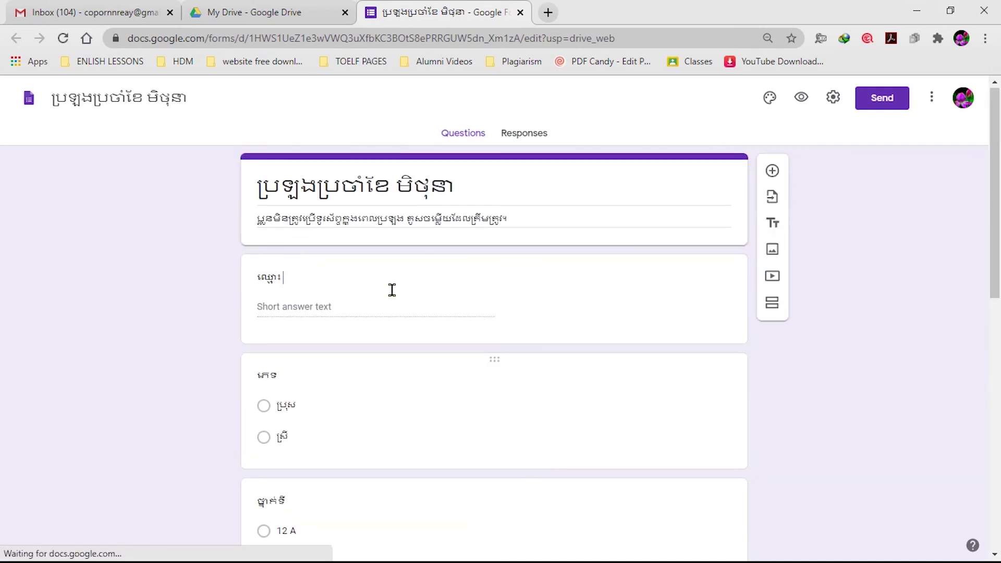
scroll(329, 384, down, 15)
scroll(317, 342, up, 15)
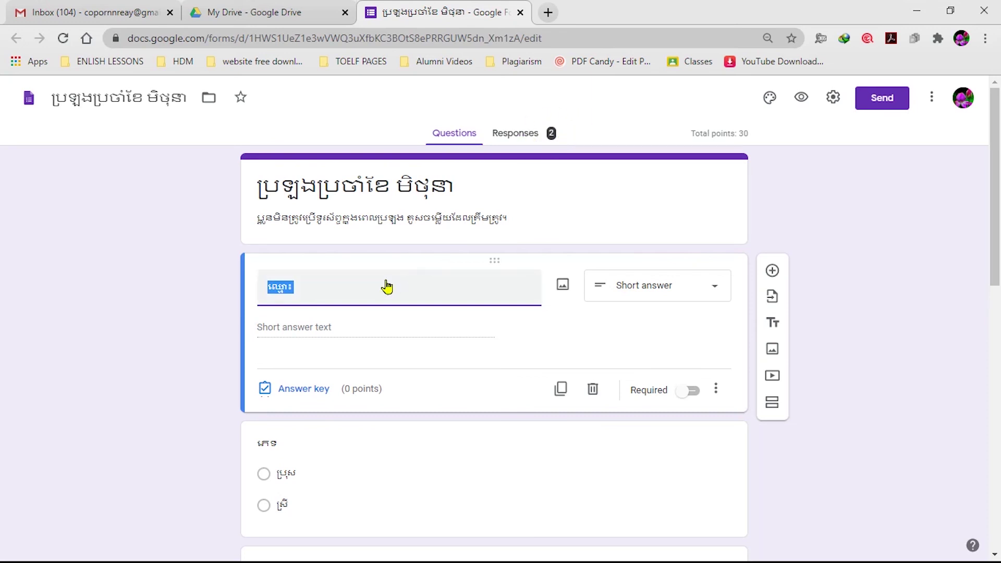
click(330, 289)
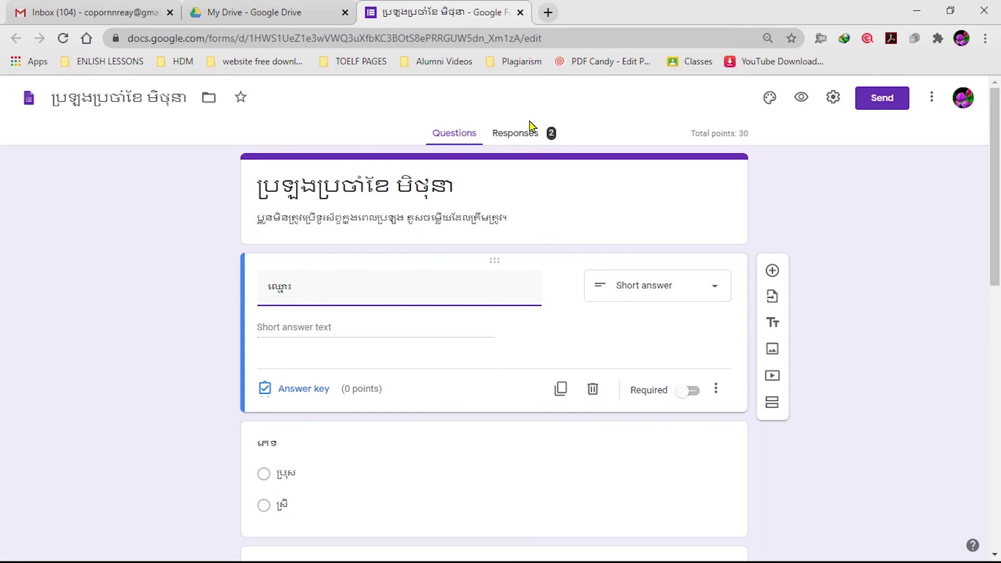
Open the exam's responses and examine the summary of points distribution, names, gender, class and answers to each question
click(530, 140)
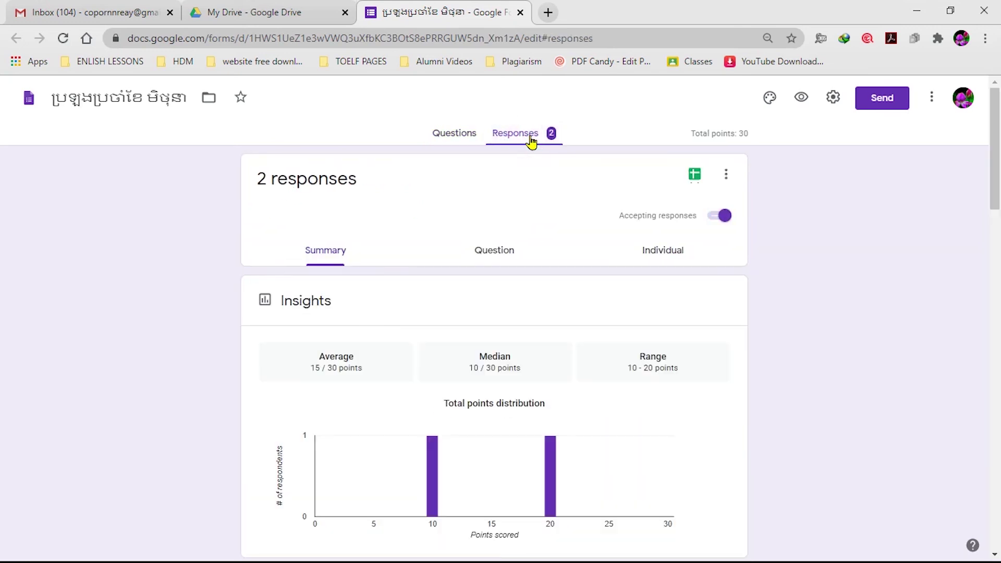
scroll(305, 292, down, 3)
scroll(317, 268, up, 3)
scroll(490, 440, down, 3)
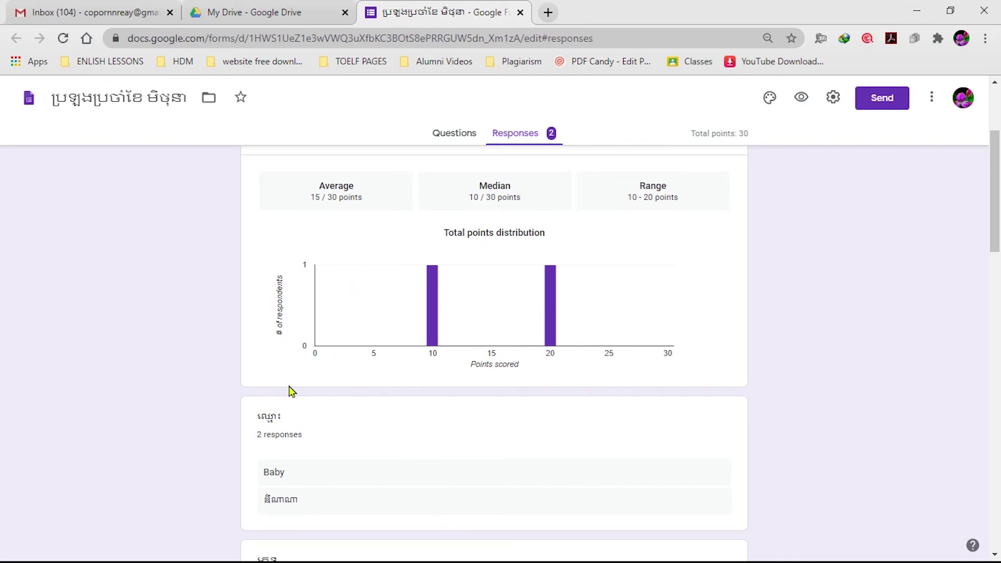
scroll(289, 387, down, 3)
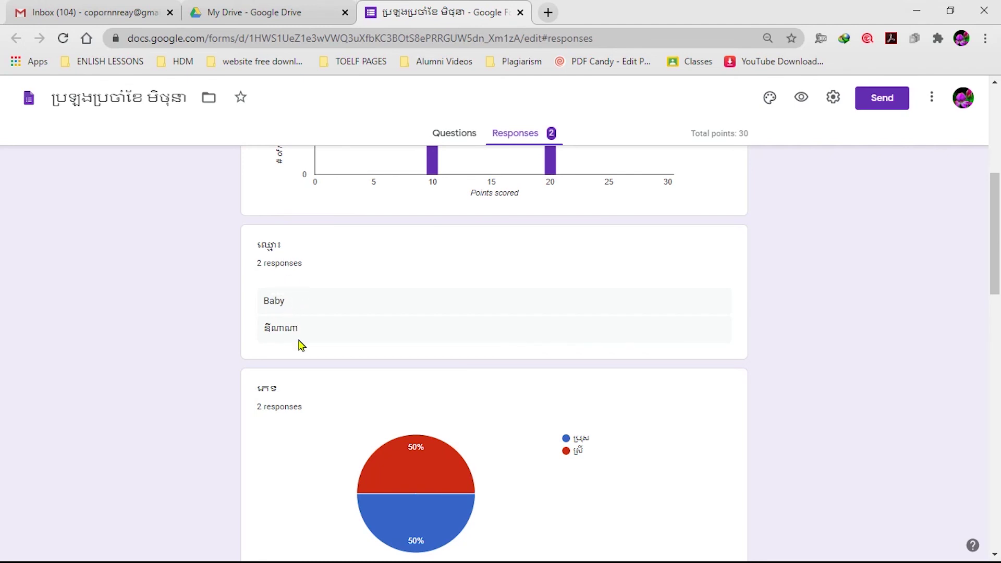
scroll(323, 320, down, 3)
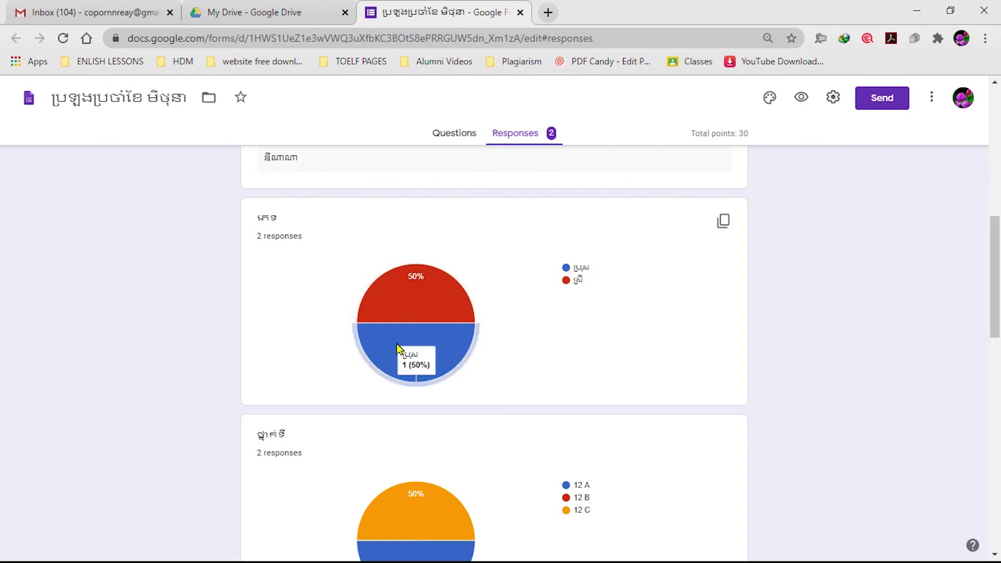
scroll(365, 339, down, 9)
scroll(364, 313, up, 15)
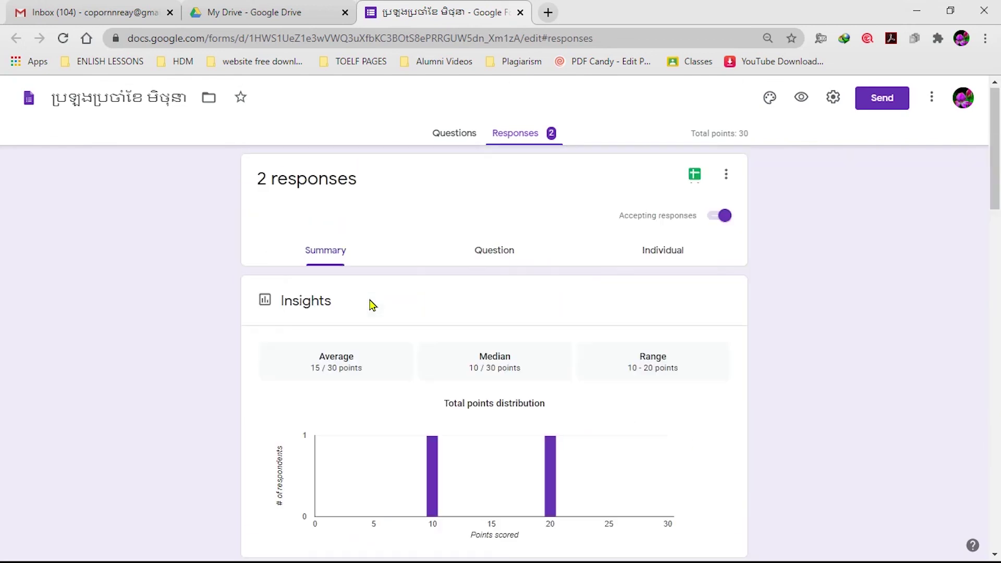
scroll(371, 327, down, 15)
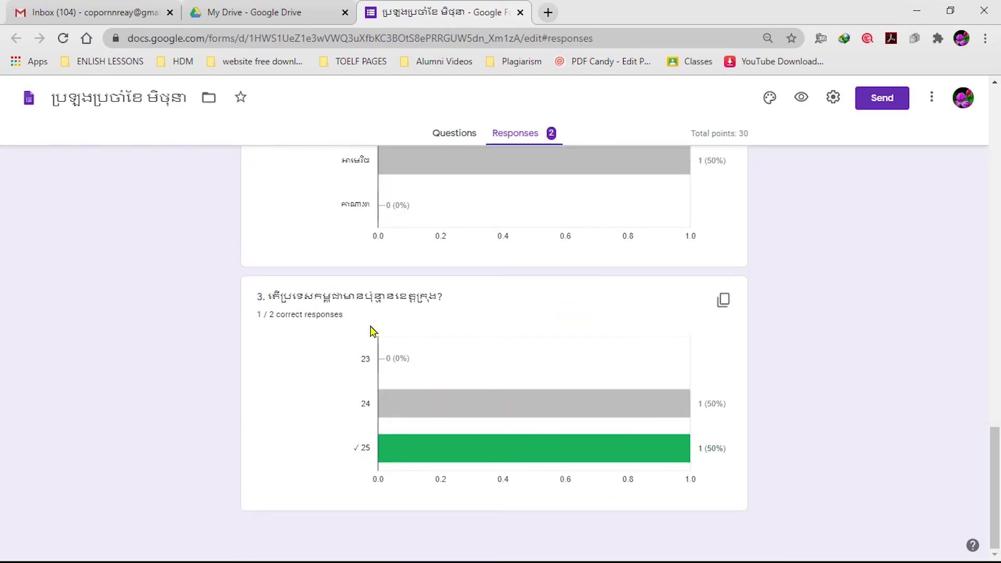
scroll(370, 341, up, 15)
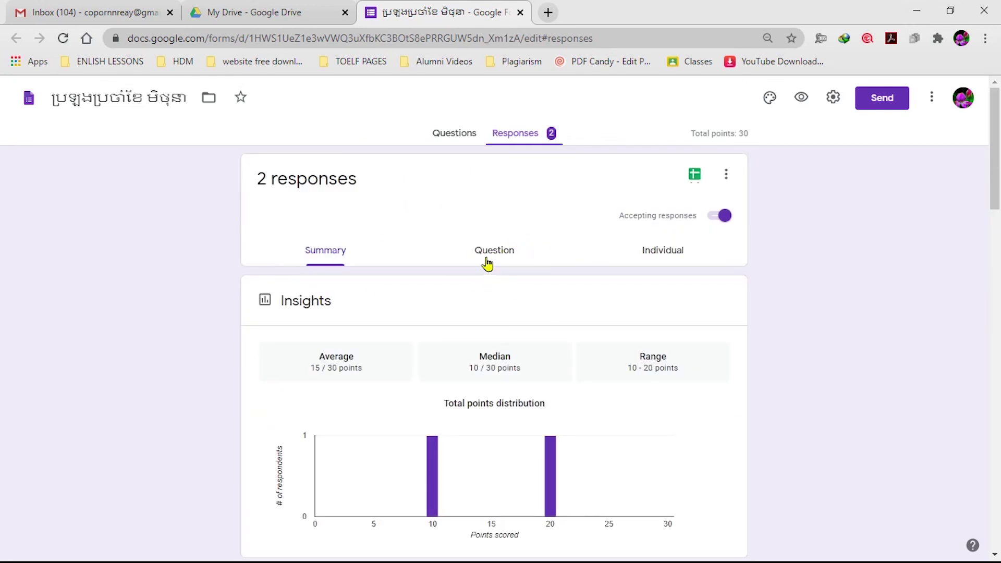
Review the exam responses question by question, going from ឈ្មោះ through to question 3 about the number of provinces
click(489, 254)
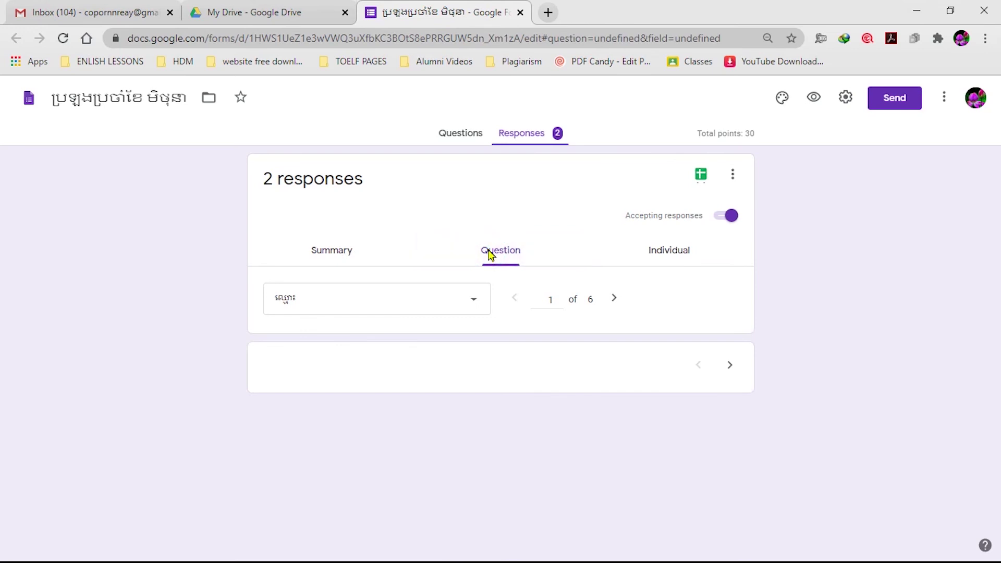
scroll(359, 335, down, 4)
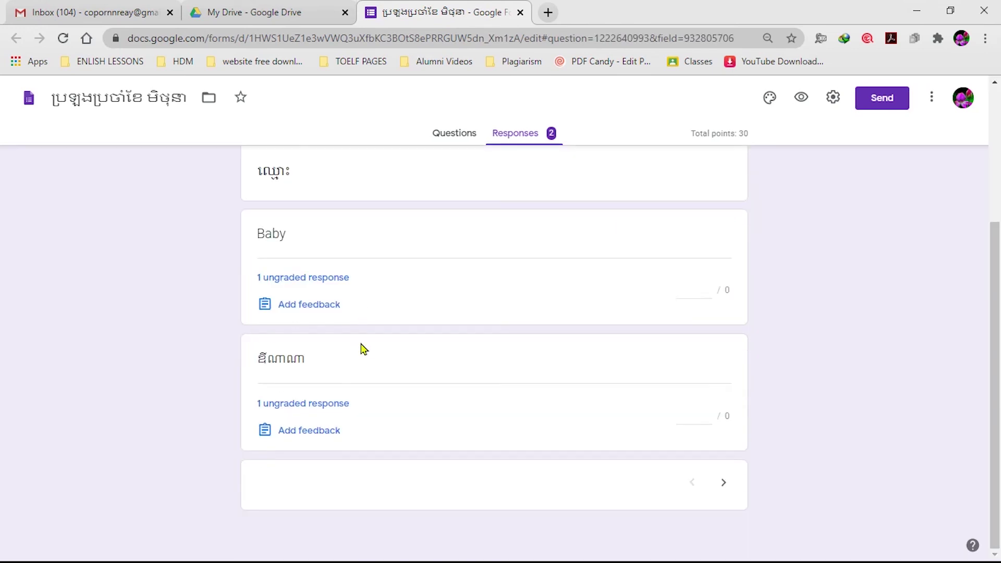
scroll(361, 346, up, 4)
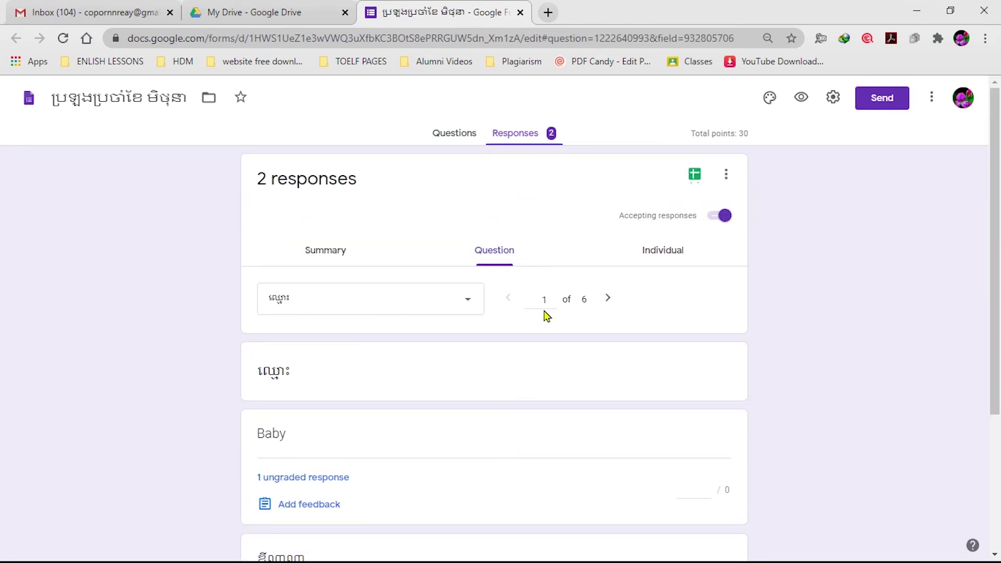
click(607, 302)
click(608, 302)
click(608, 303)
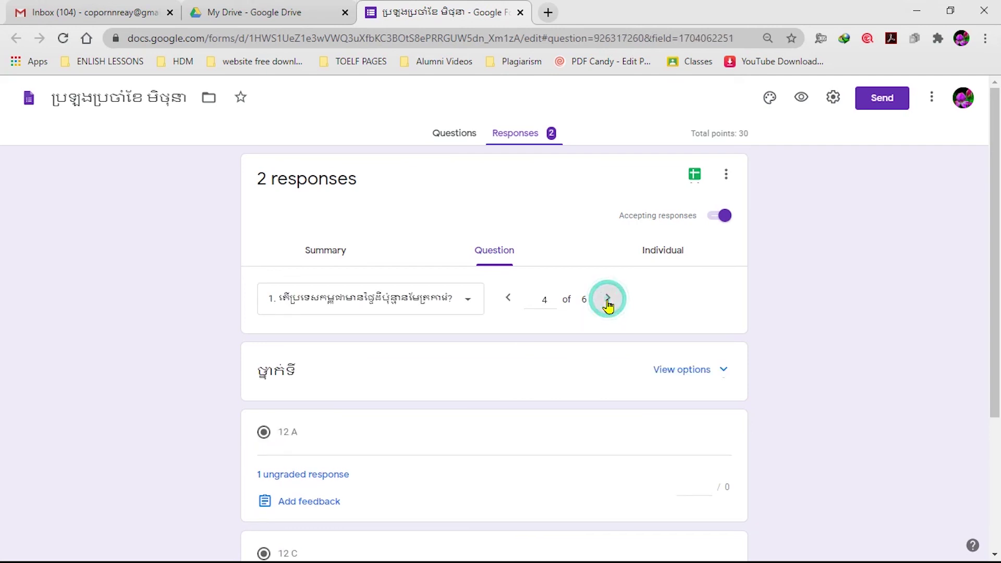
click(607, 302)
click(608, 302)
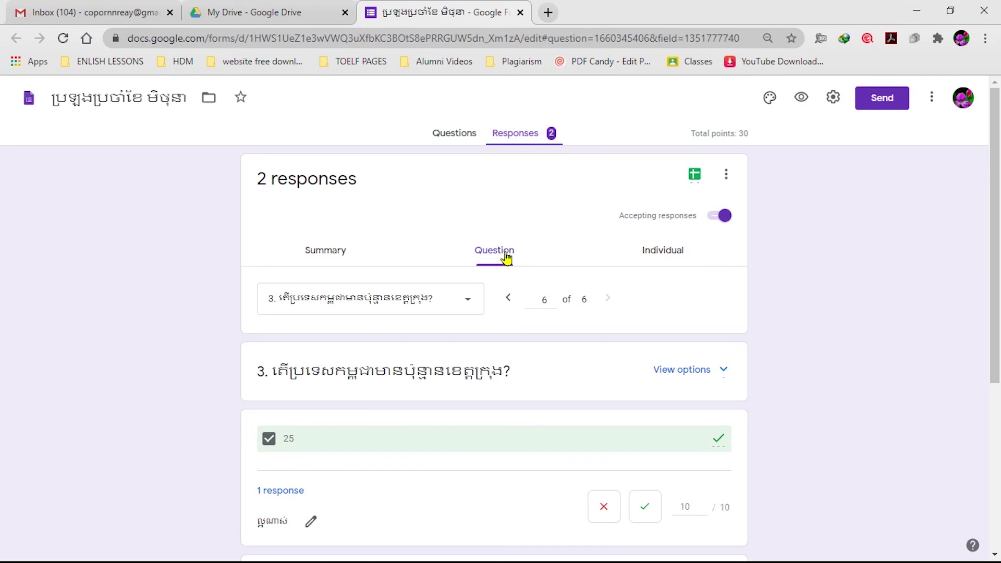
Examine the first student's individual response, including the total score, personal details and marked answers to all three questions
click(664, 255)
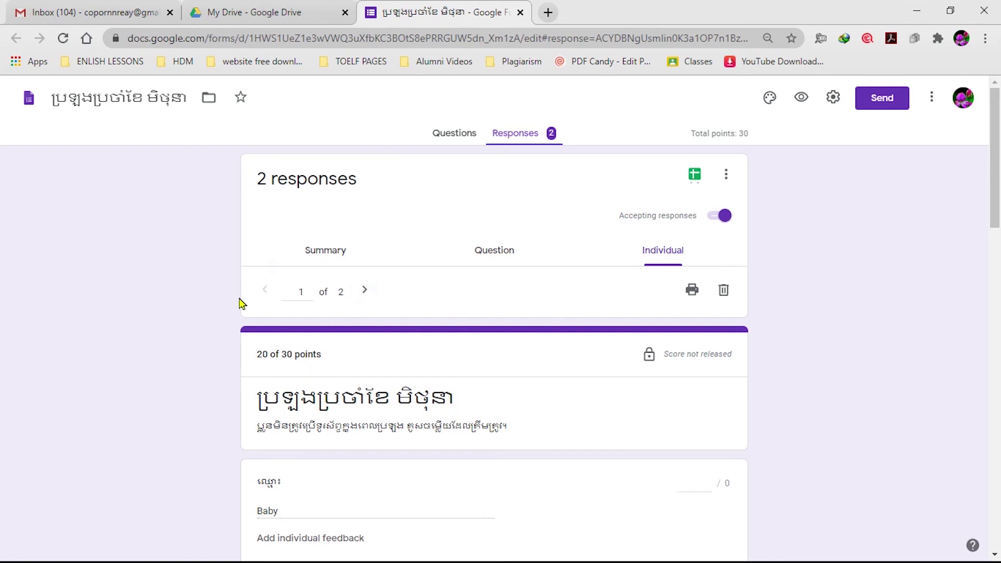
scroll(249, 364, down, 3)
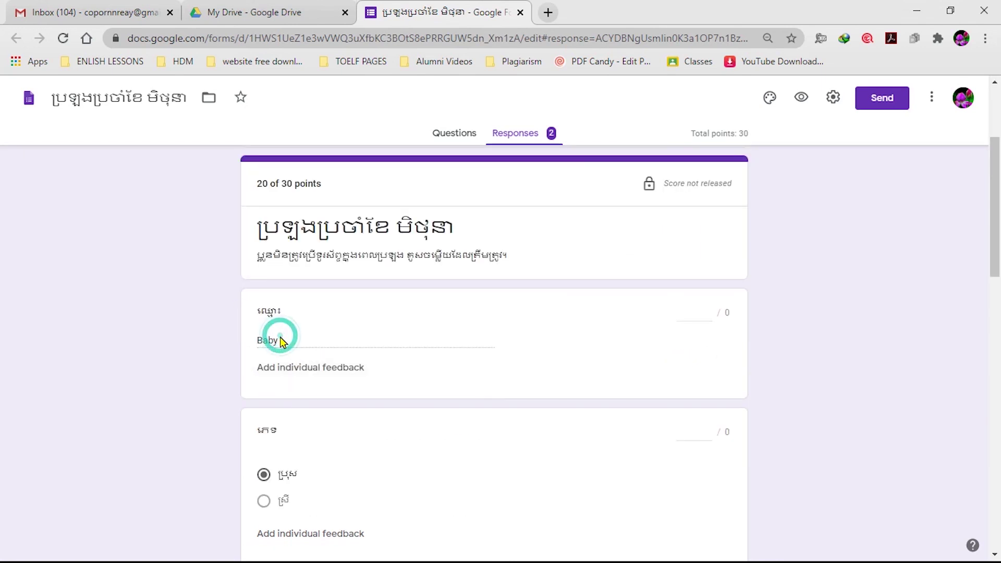
scroll(341, 353, up, 3)
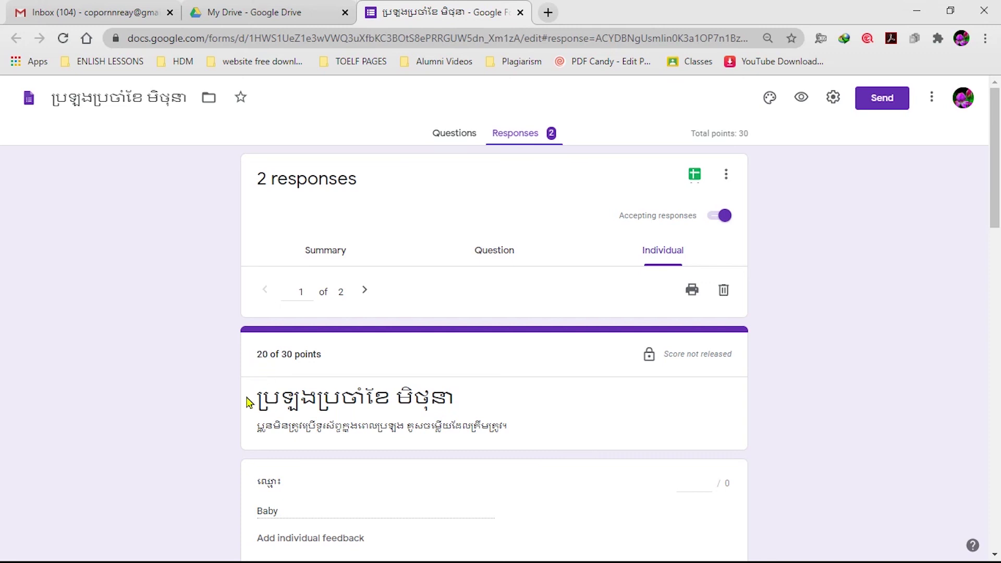
scroll(258, 334, down, 3)
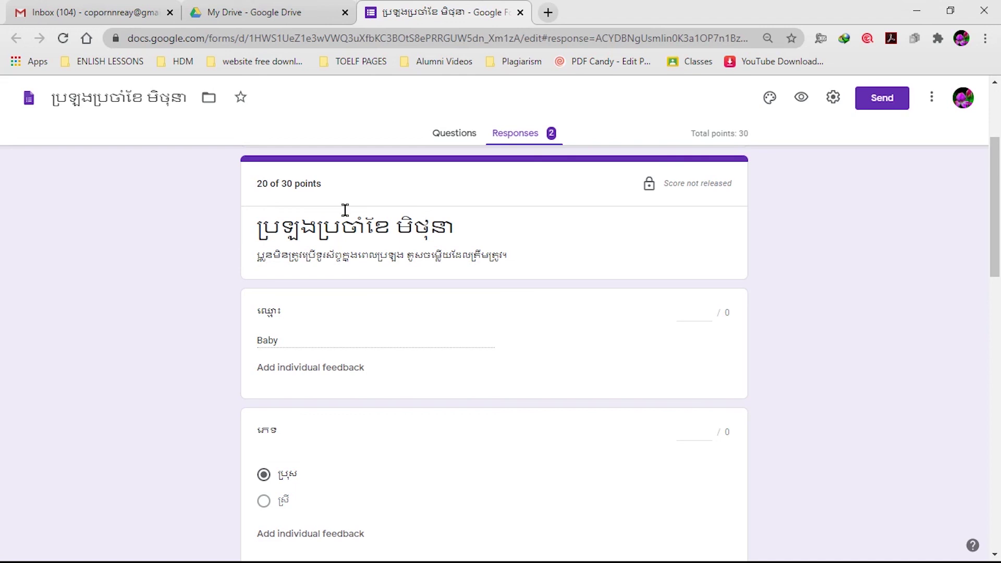
scroll(308, 319, up, 3)
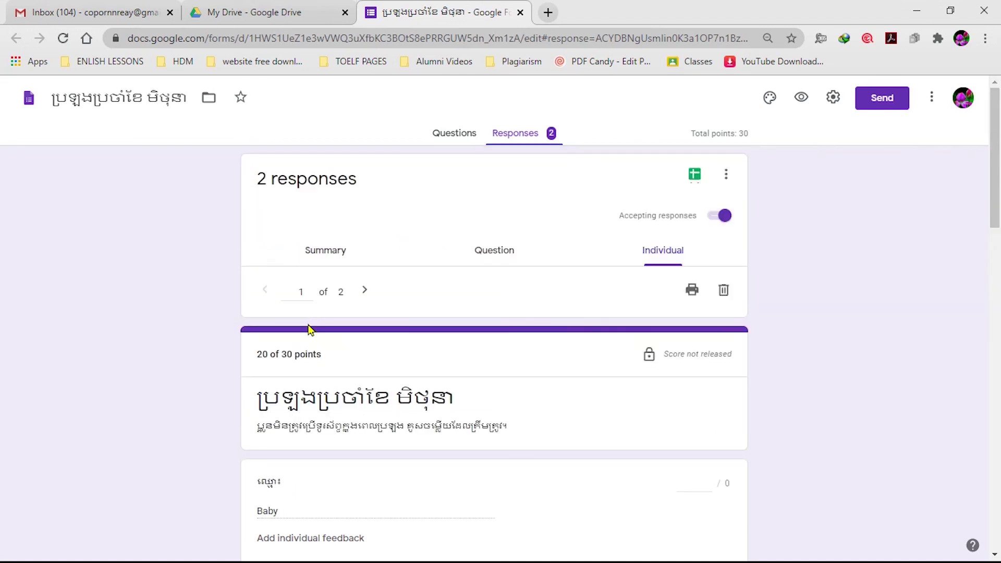
scroll(308, 333, down, 17)
scroll(310, 381, up, 15)
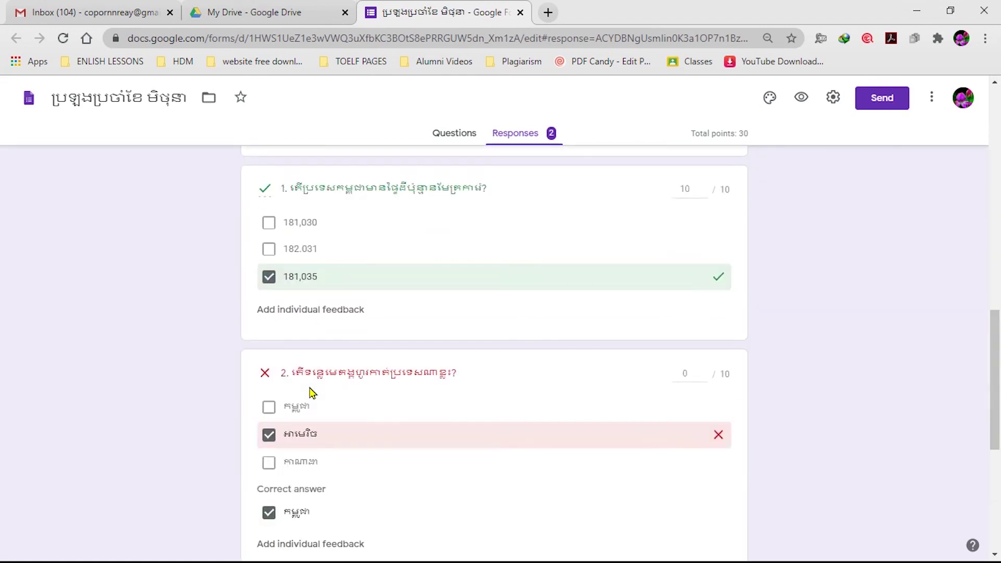
scroll(293, 329, down, 15)
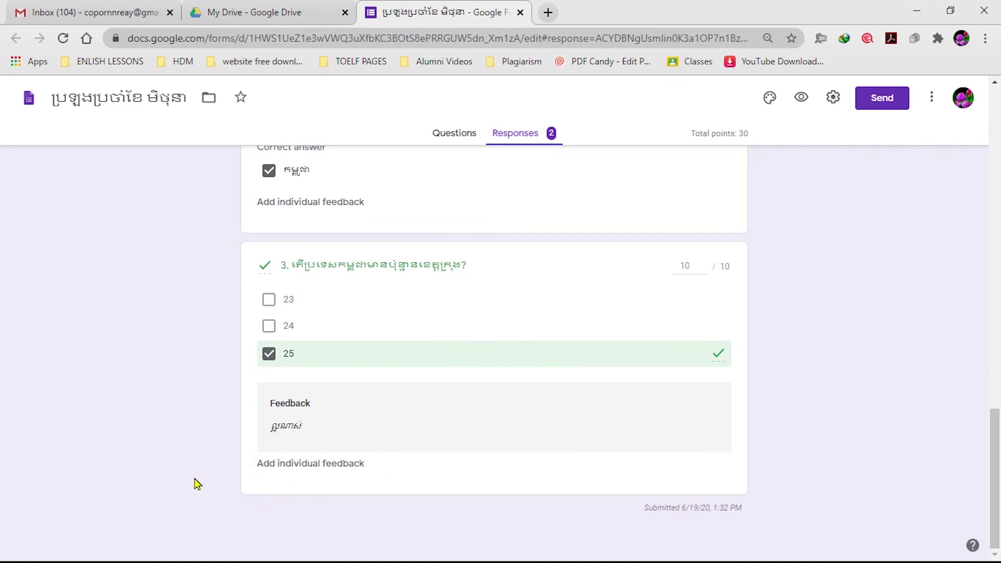
scroll(296, 481, up, 15)
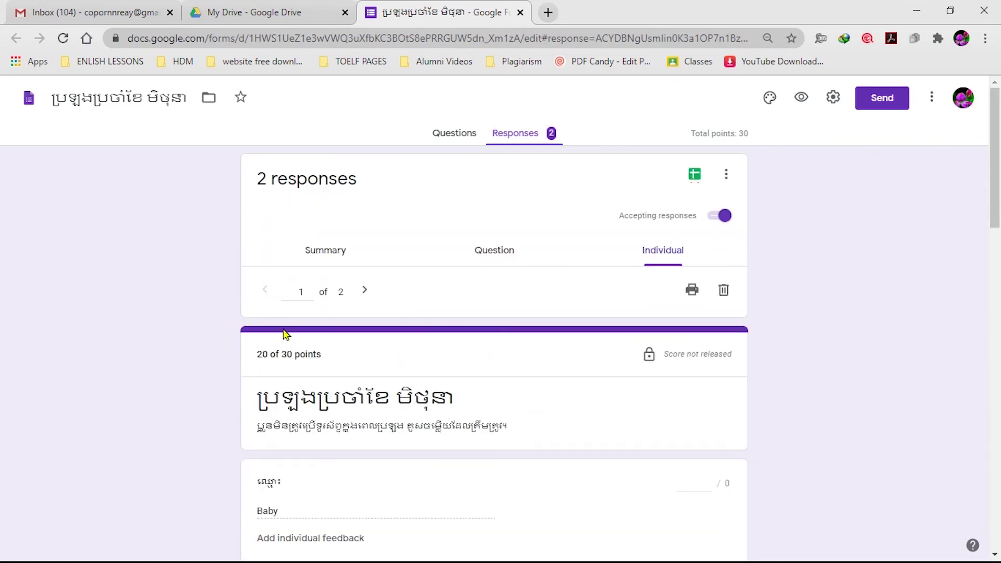
Try to add the individual feedback ព្យាយាមរៀនឡើងវិញ to question 3 of the first student's response
scroll(283, 335, down, 10)
scroll(296, 439, down, 5)
click(279, 463)
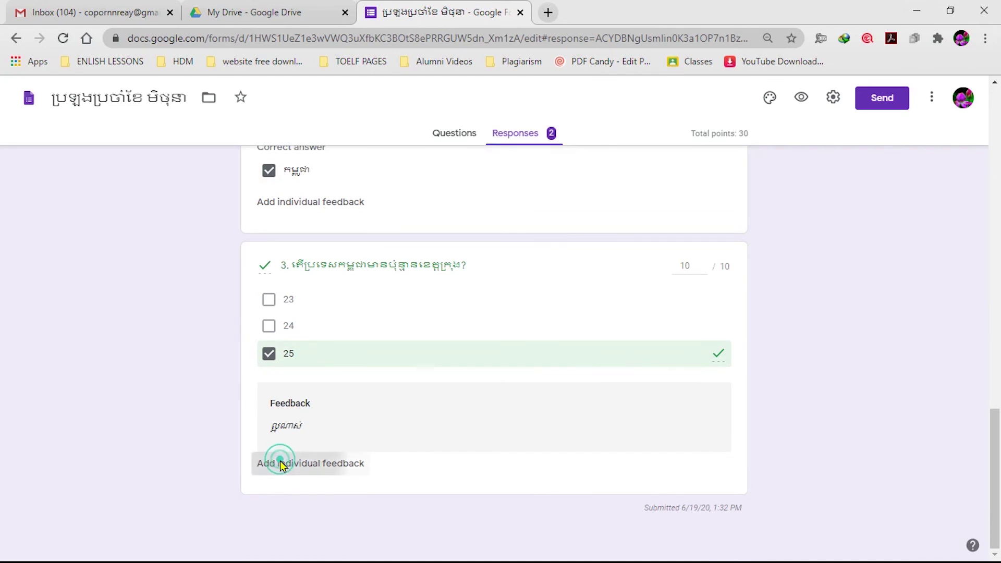
click(373, 182)
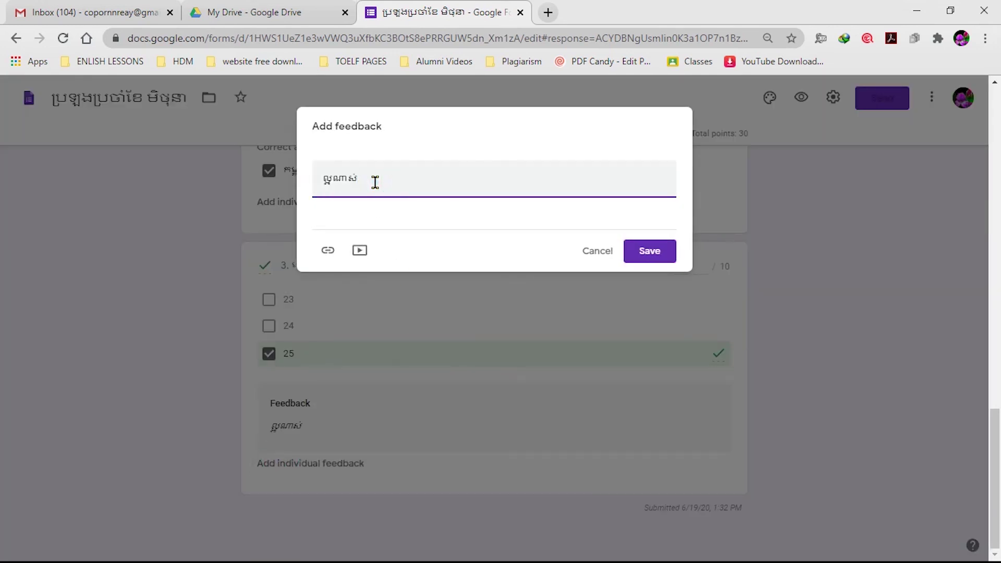
key(BackSpace)
key(BackSpace)
key(BackSpace)
key(BackSpace)
key(BackSpace)
key(BackSpace)
text(ល)
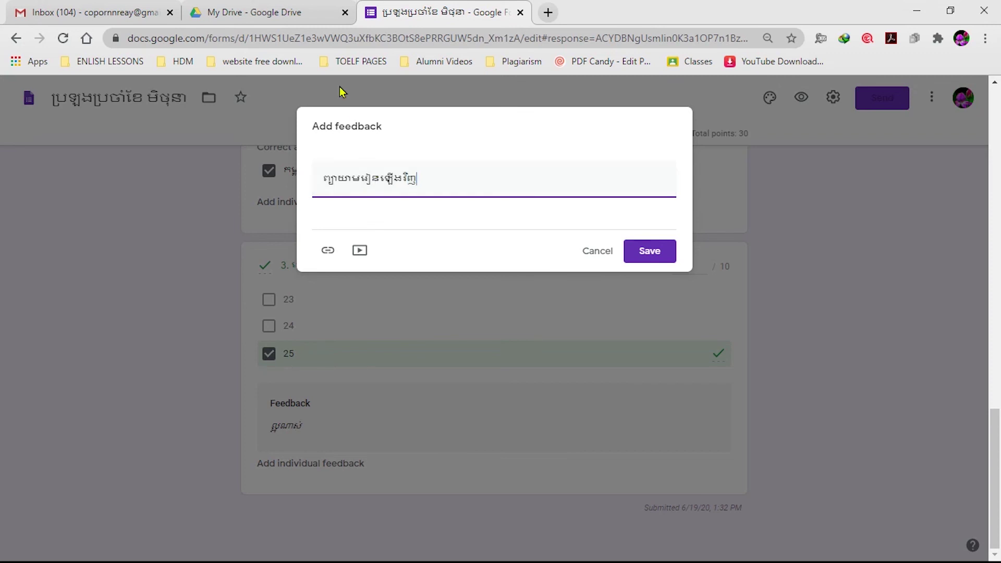
click(646, 250)
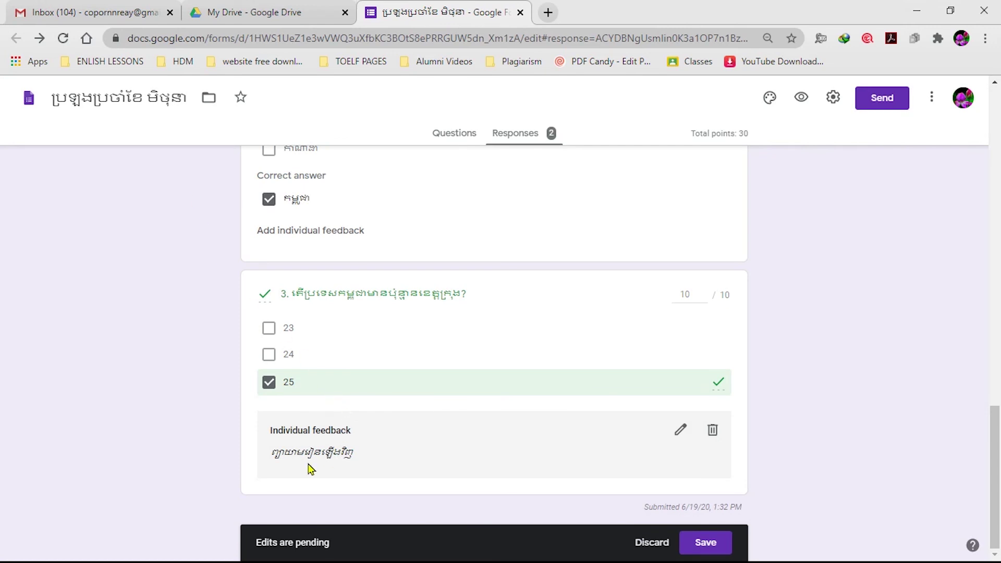
click(326, 458)
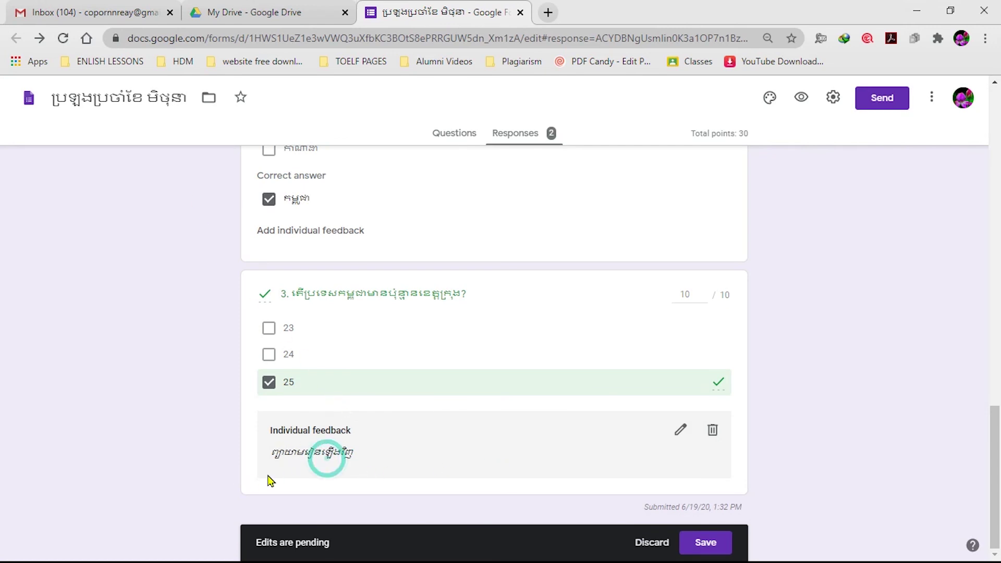
scroll(379, 437, up, 15)
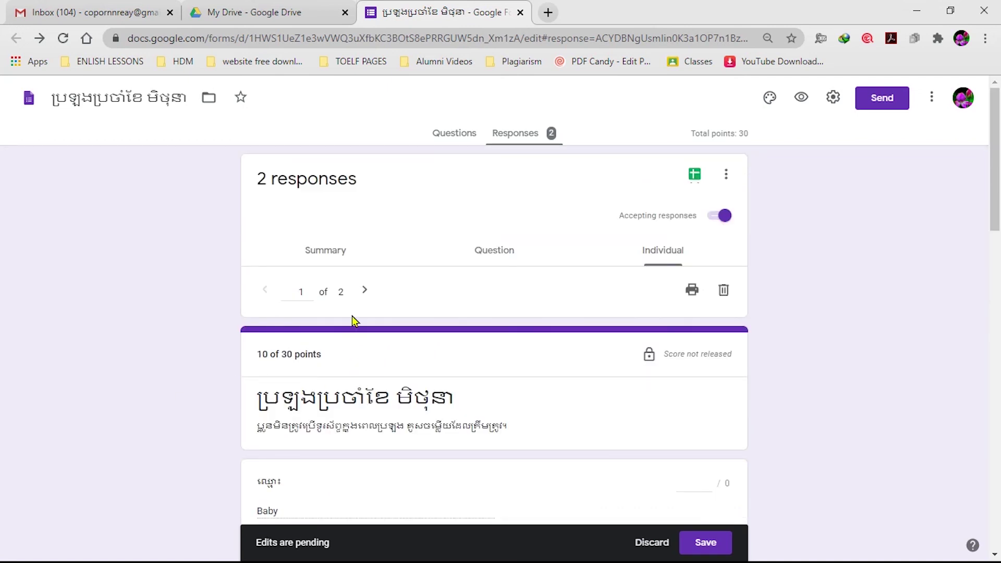
Go to the second individual response without saving the pending edits, and examine its score, personal details and marked answers
click(365, 290)
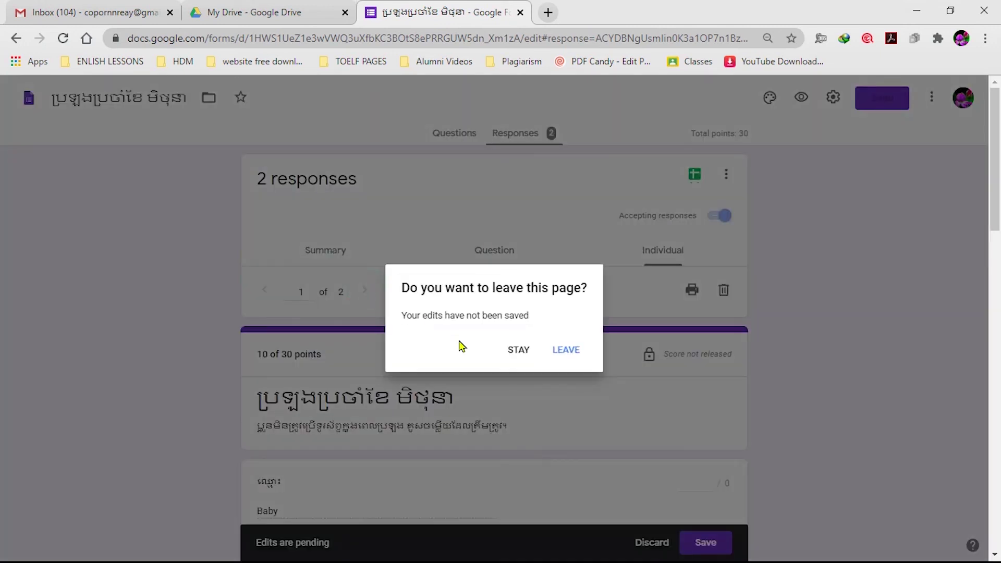
click(557, 356)
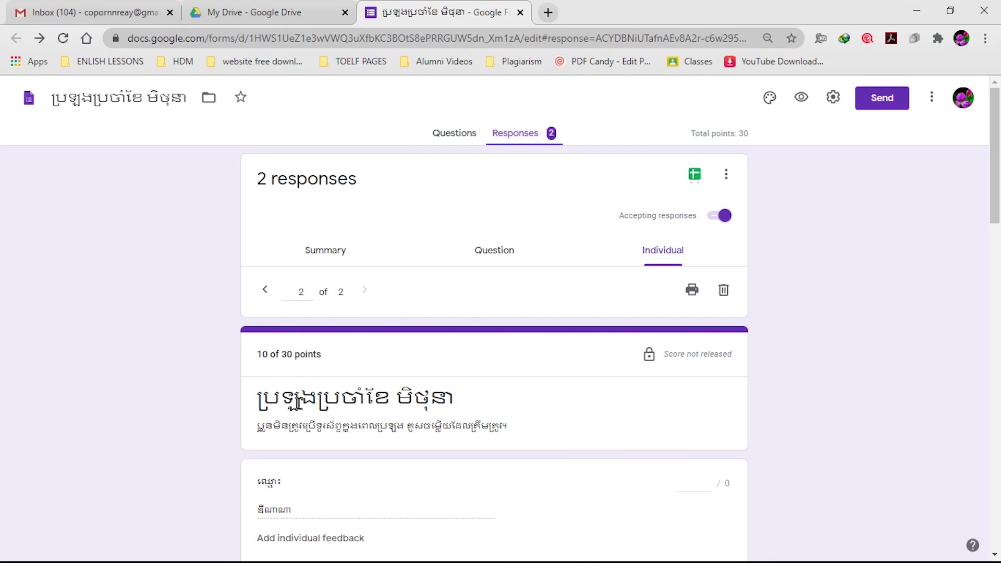
scroll(281, 481, down, 3)
scroll(298, 336, down, 3)
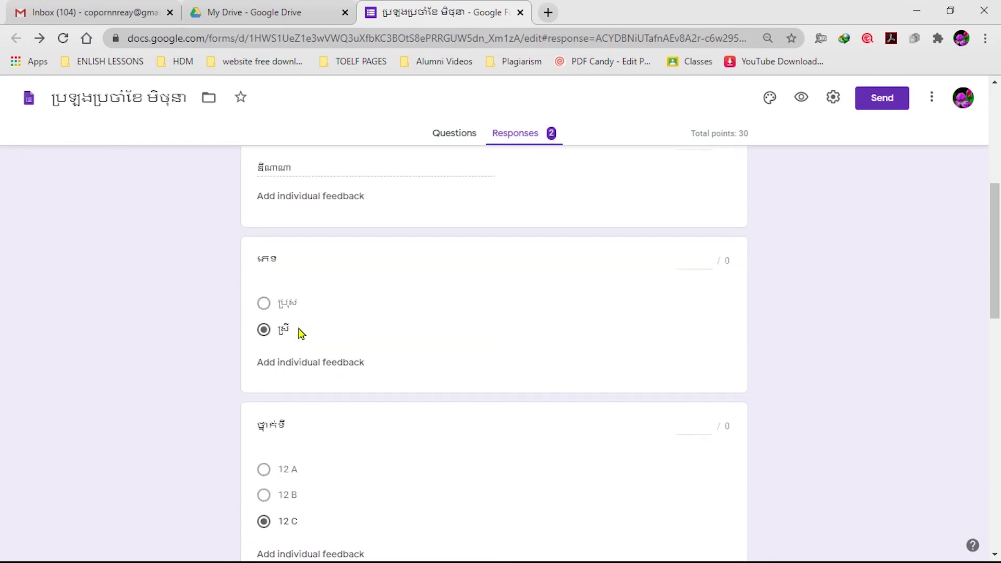
scroll(308, 306, down, 6)
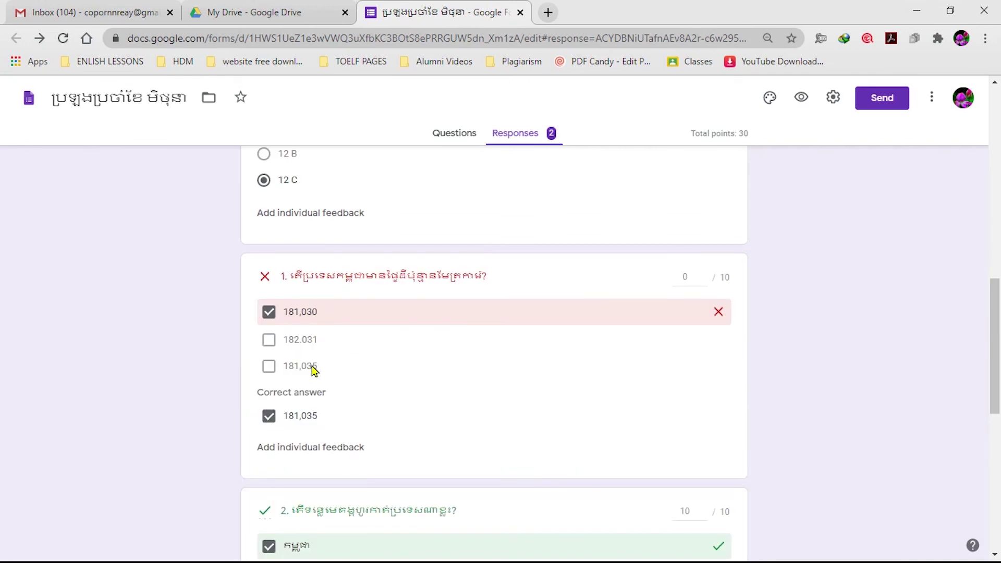
scroll(308, 319, up, 9)
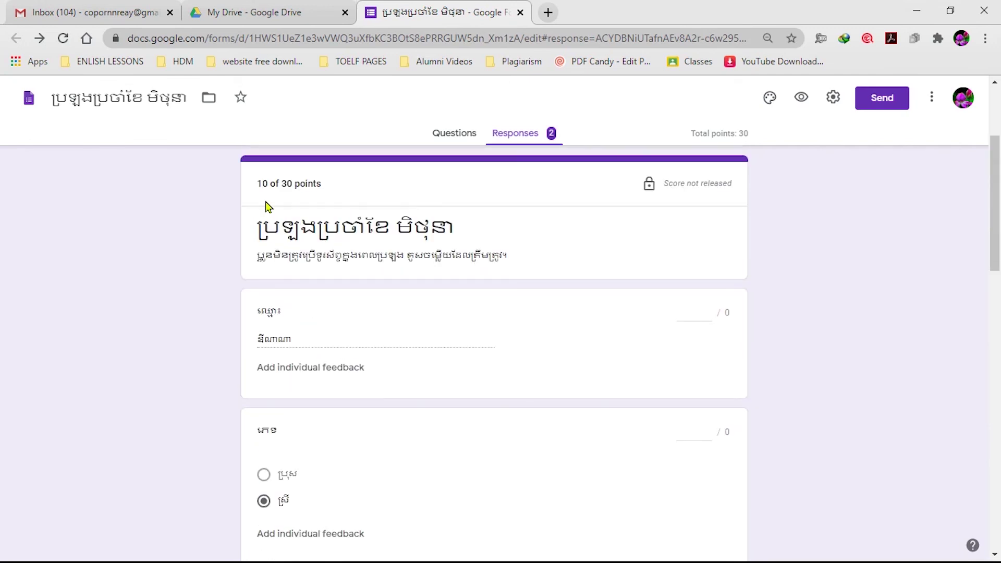
scroll(277, 183, down, 9)
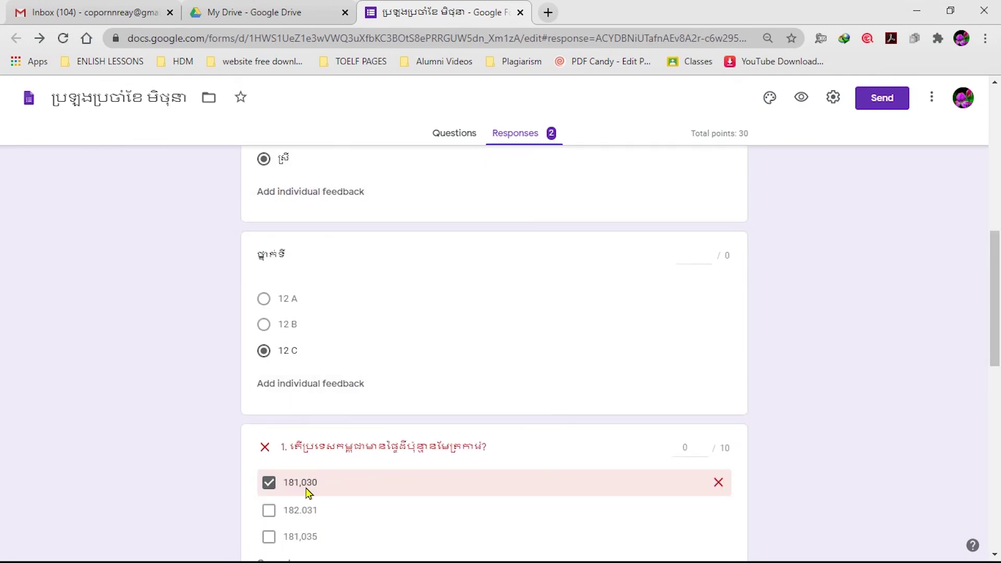
scroll(345, 327, down, 8)
scroll(354, 373, up, 15)
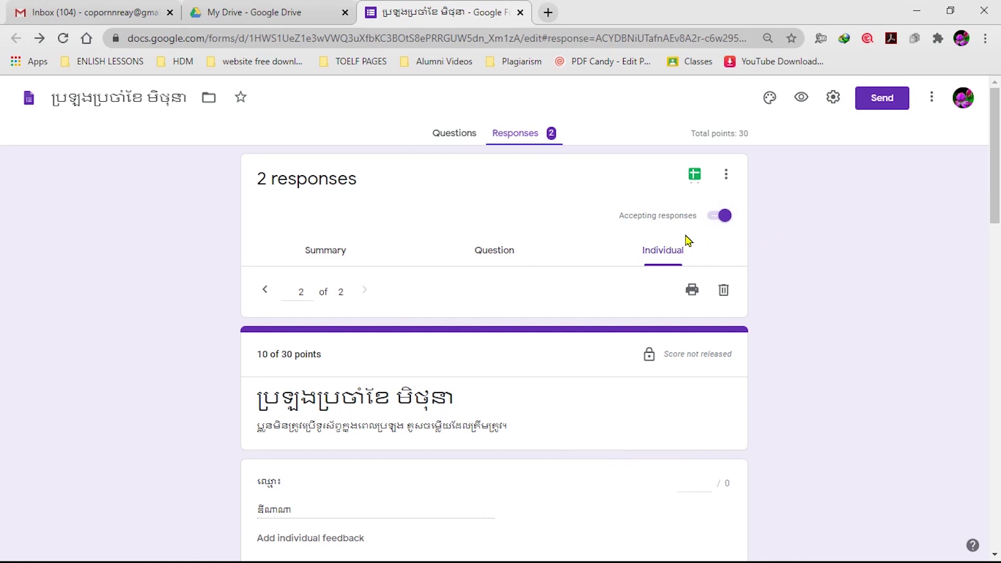
Stop the exam form from accepting responses and close its editor
click(711, 220)
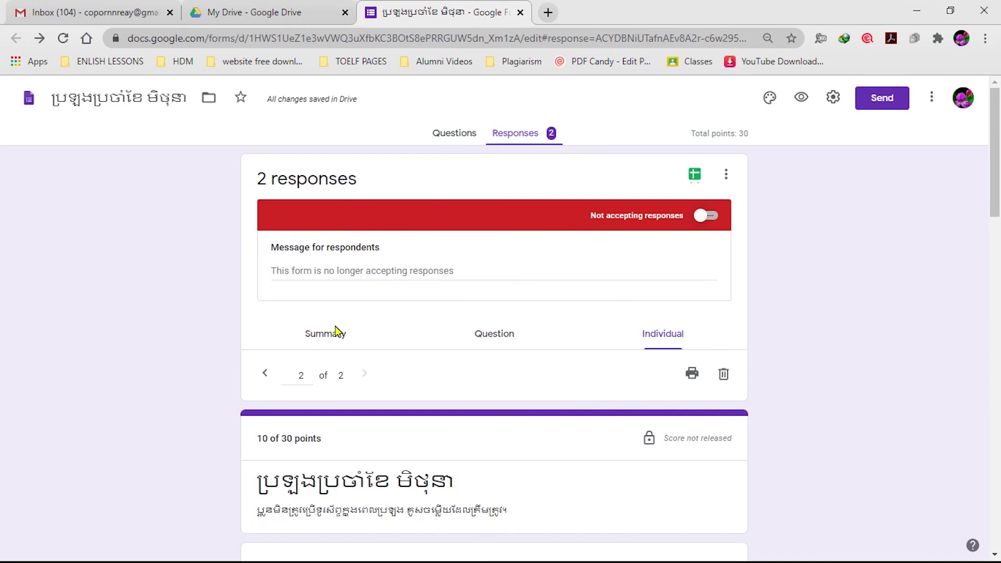
click(520, 12)
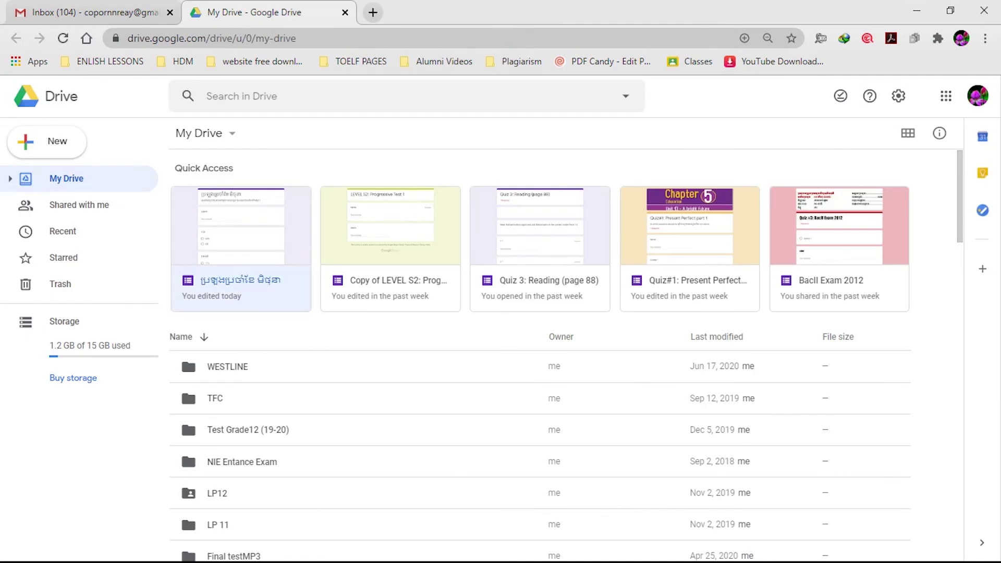
Switch to Telegram, open the exam link in FAMILY GROUP to check how respondents see the form, and close the page and Telegram
key(super)
click(381, 551)
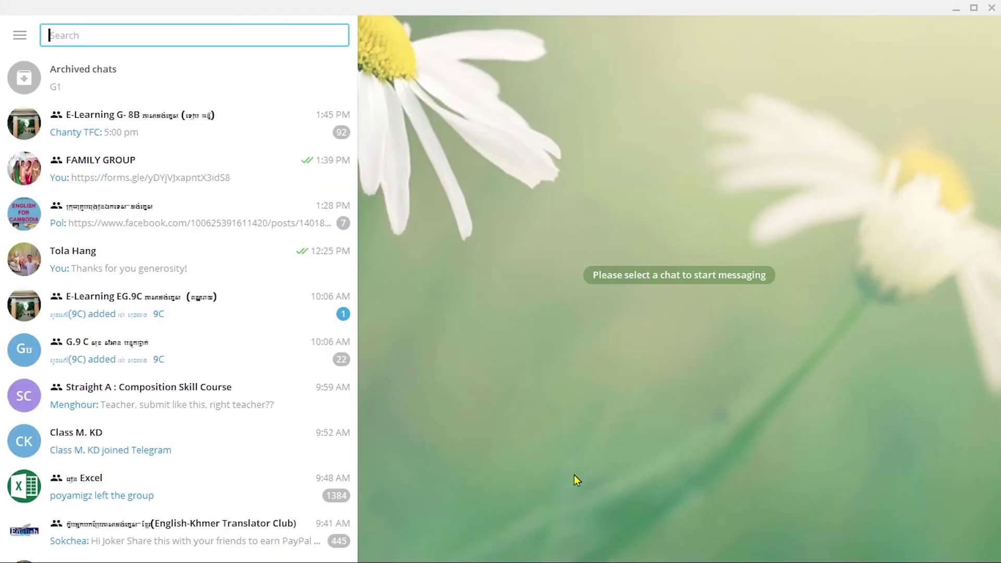
click(116, 169)
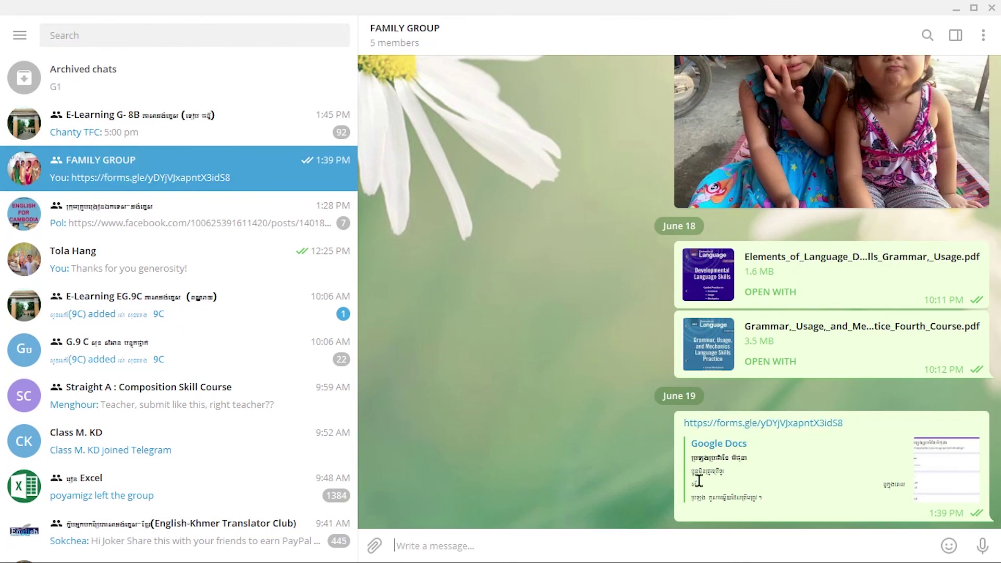
click(763, 424)
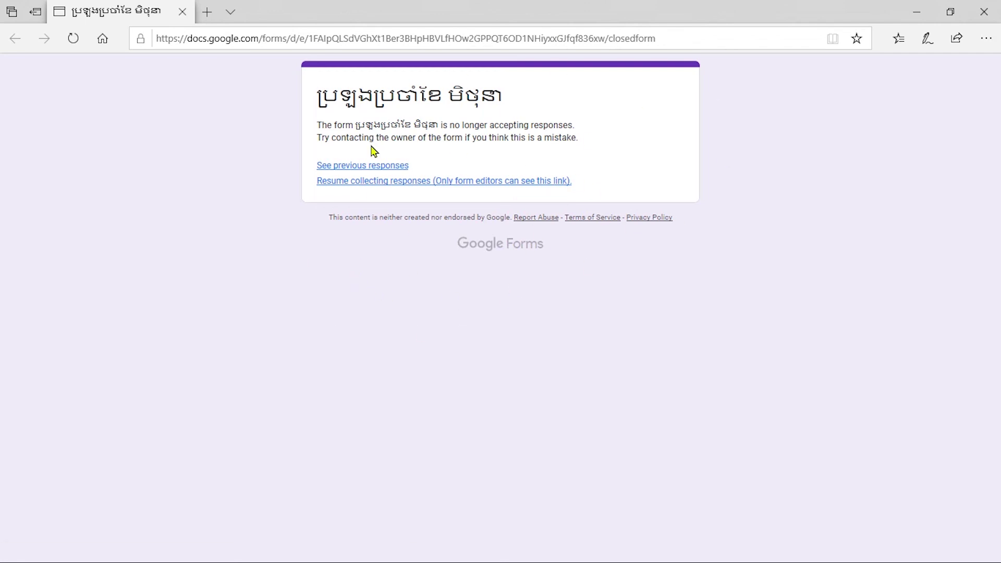
click(183, 18)
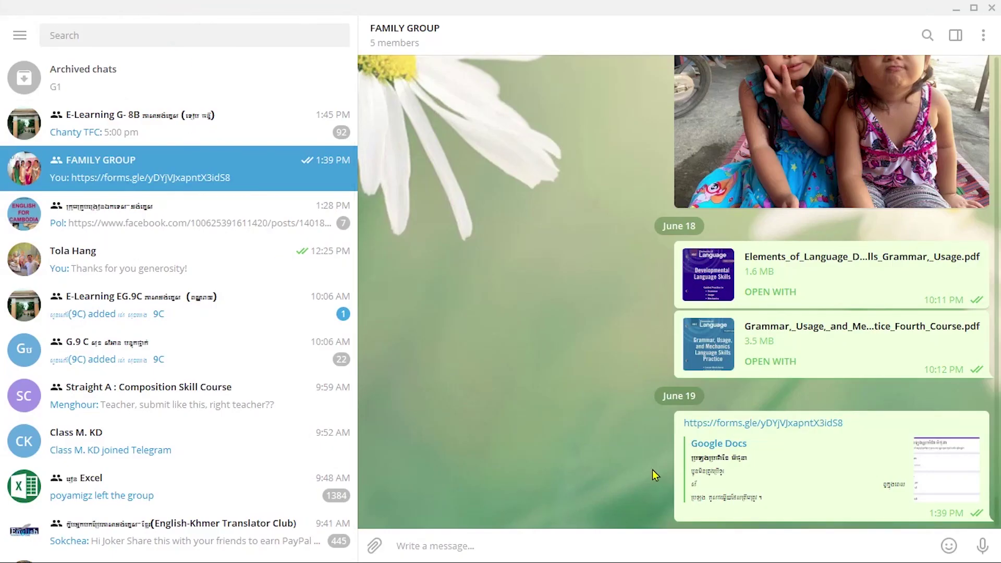
click(992, 8)
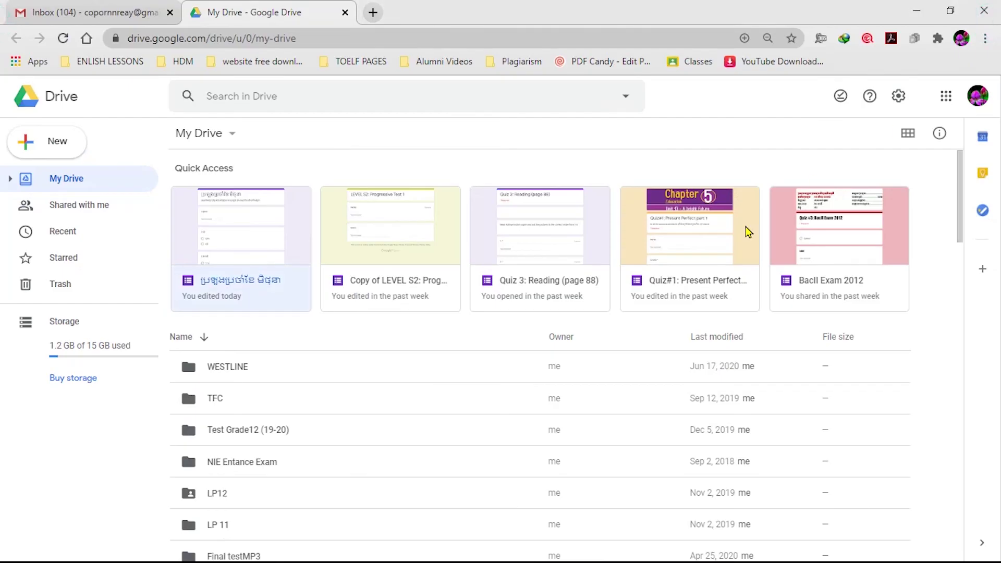
Reopen the ប្រឡងប្រចាំខែ មិថុនា form from My Drive
double_click(240, 249)
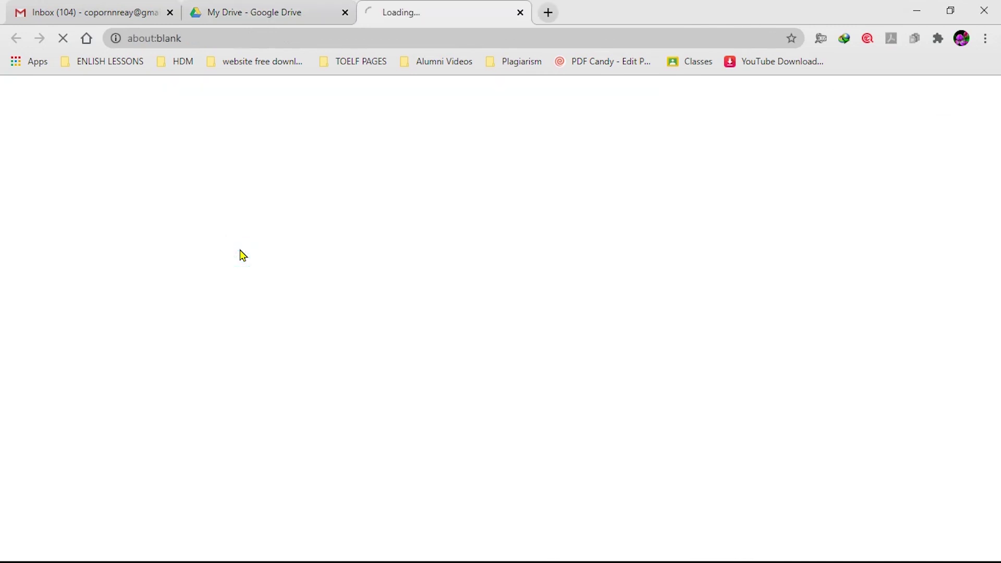